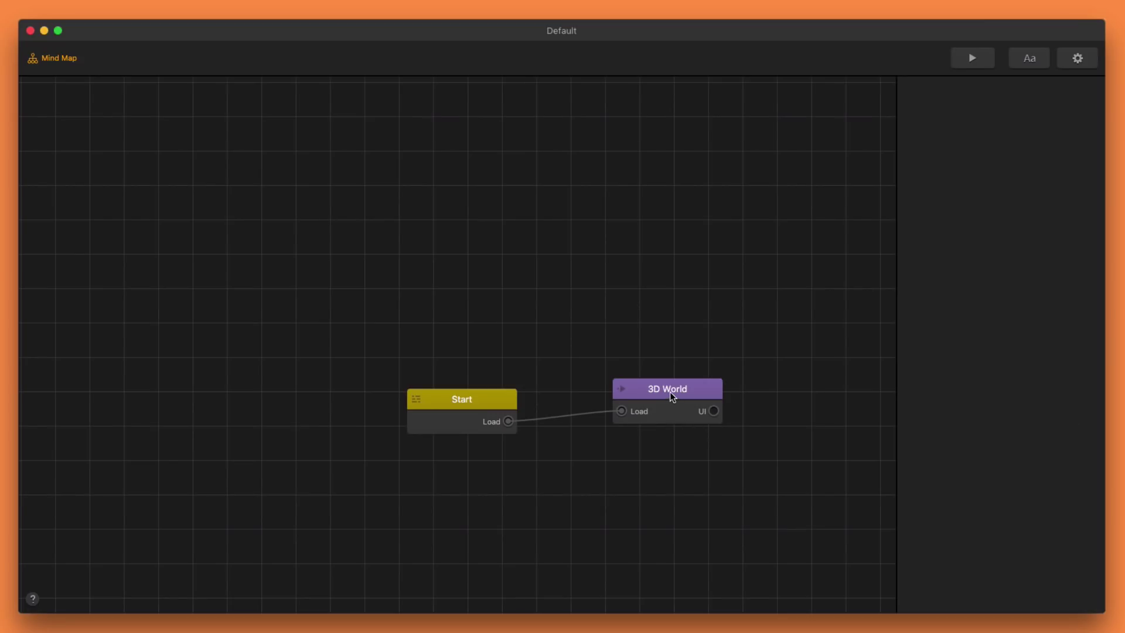
Open the 3D World scene and delete the ground plane and the red cube from it
{"action": "double_click", "coordinate": [669, 391]}
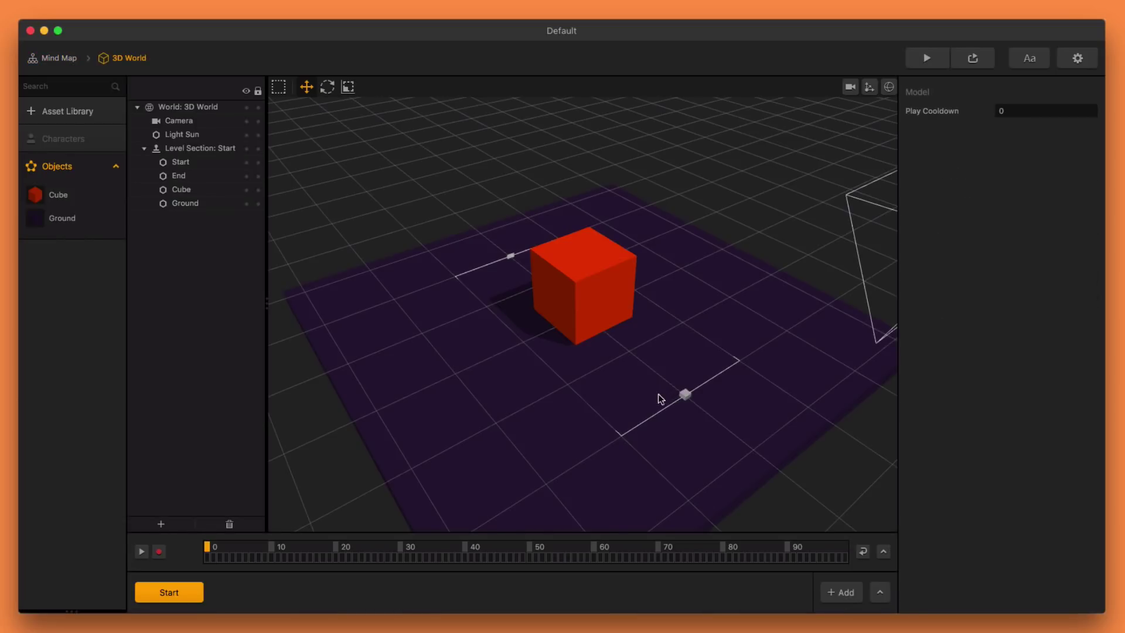
{"action": "scroll", "coordinate": [600, 366], "scroll_direction": "down", "scroll_amount": 5}
{"action": "middle_click_drag", "start_coordinate": [599, 366], "coordinate": [583, 376]}
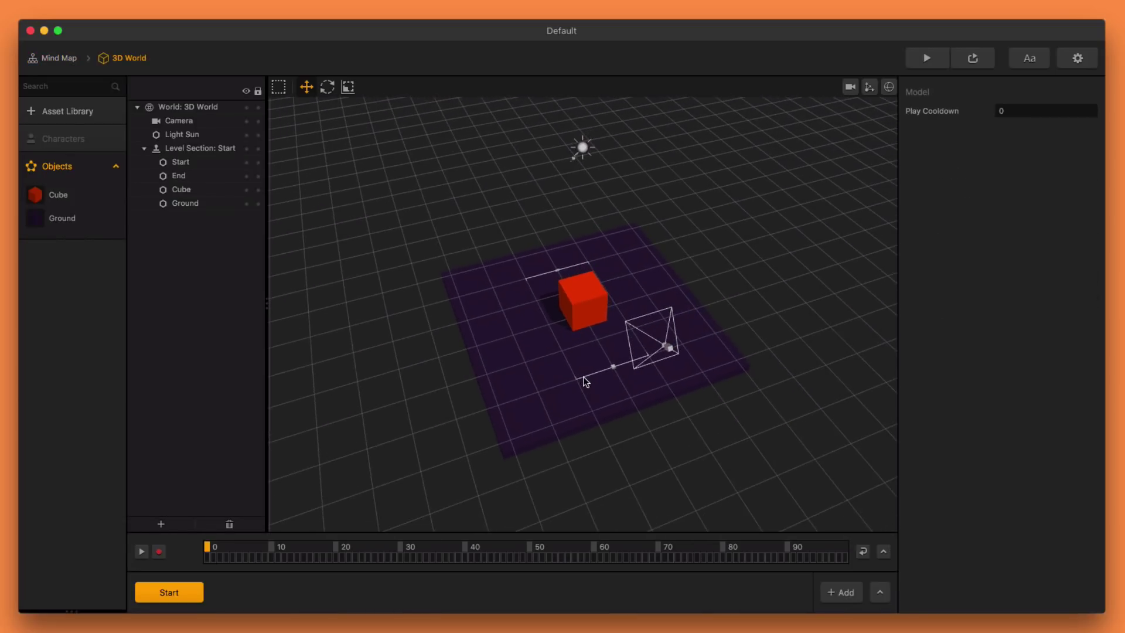
{"action": "scroll", "coordinate": [583, 376], "scroll_direction": "down", "scroll_amount": 3}
{"action": "left_click_drag", "start_coordinate": [585, 381], "coordinate": [608, 376]}
{"action": "scroll", "coordinate": [608, 376], "scroll_direction": "down", "scroll_amount": 2}
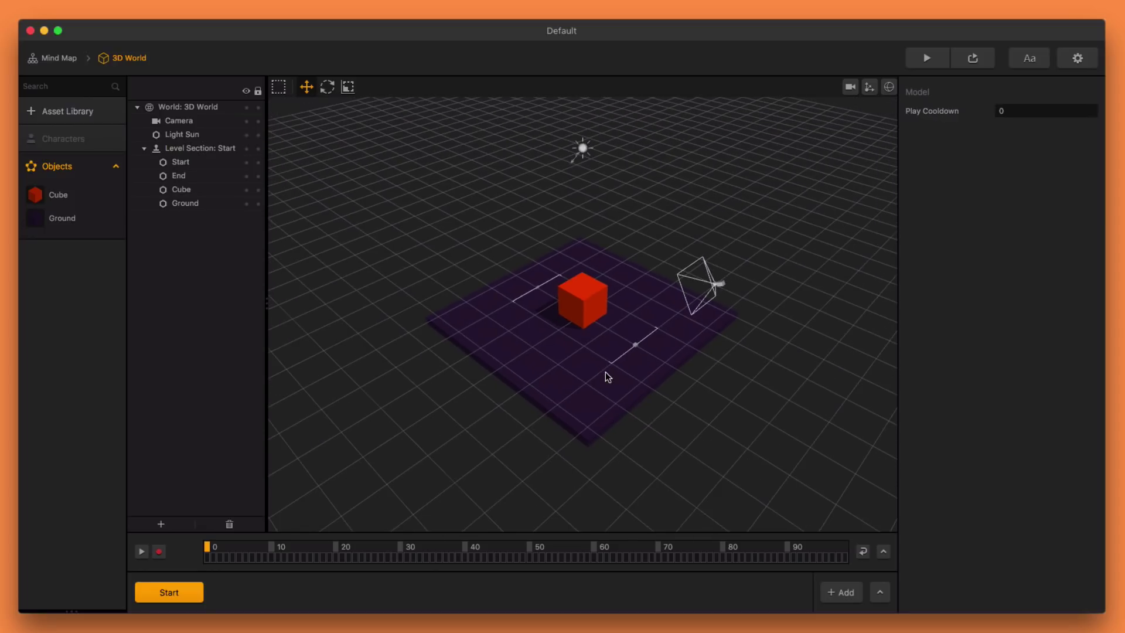
{"action": "left_click", "coordinate": [567, 356]}
{"action": "key", "text": "Delete"}
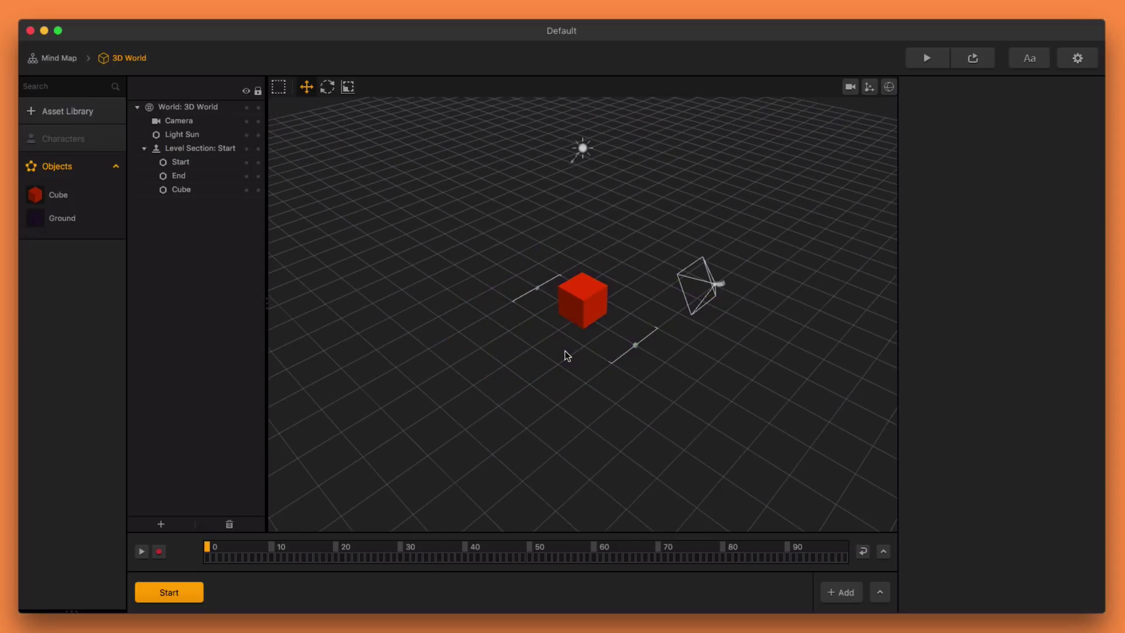
{"action": "left_click", "coordinate": [579, 316]}
{"action": "key", "text": "Delete"}
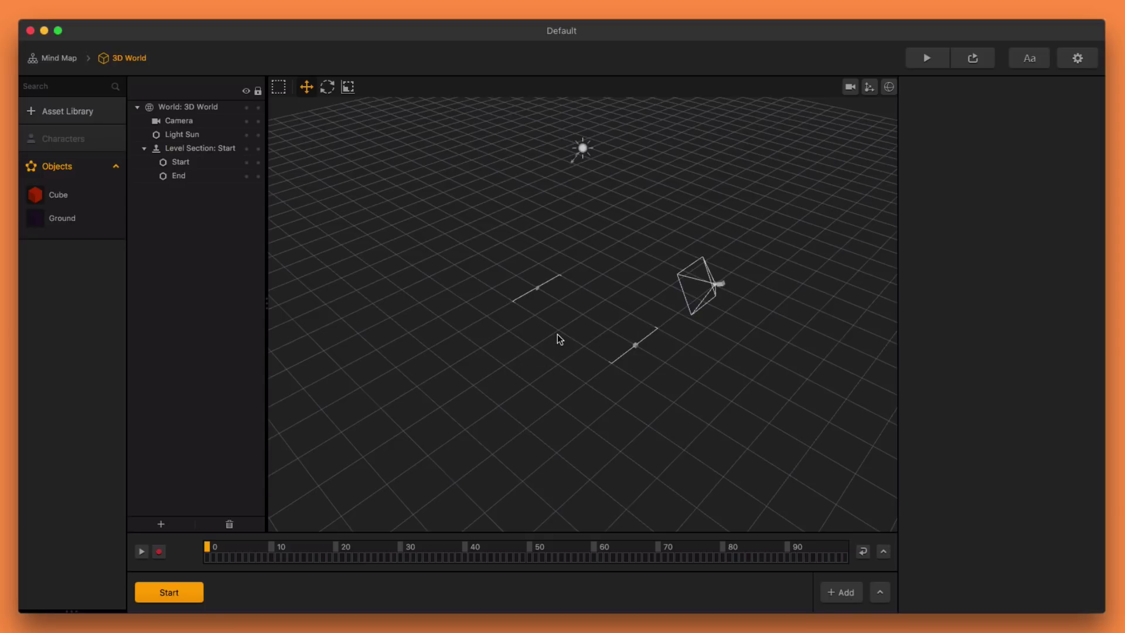
Delete the Ground and Cube objects from the project's asset list, confirming each removal
{"action": "mouse_move", "coordinate": [65, 223]}
{"action": "left_click", "coordinate": [40, 217]}
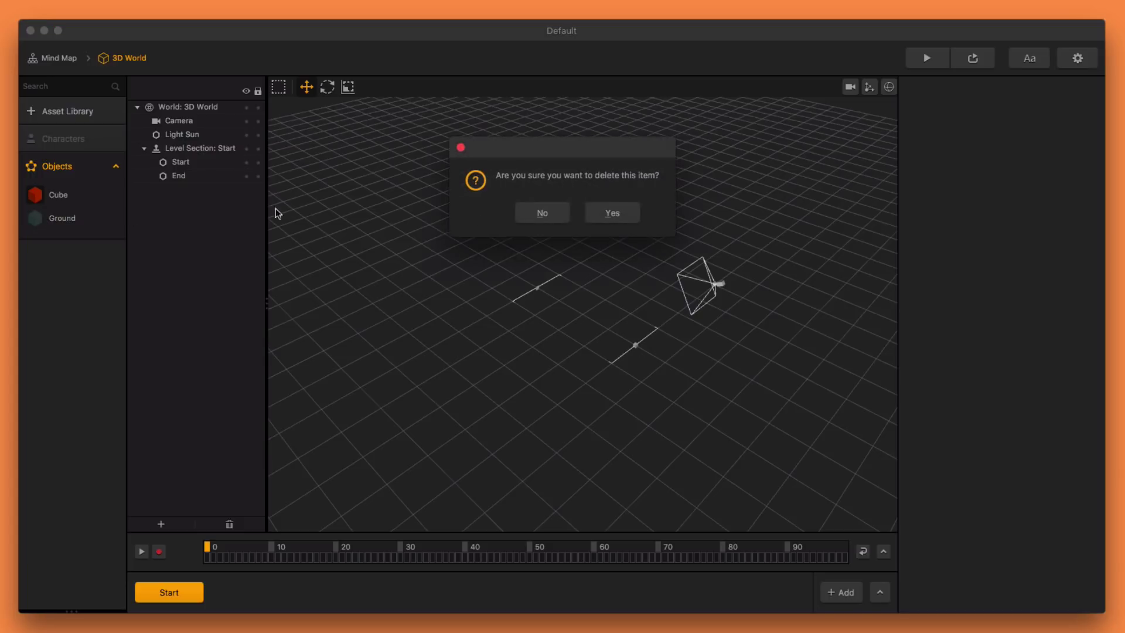
{"action": "left_click", "coordinate": [610, 212]}
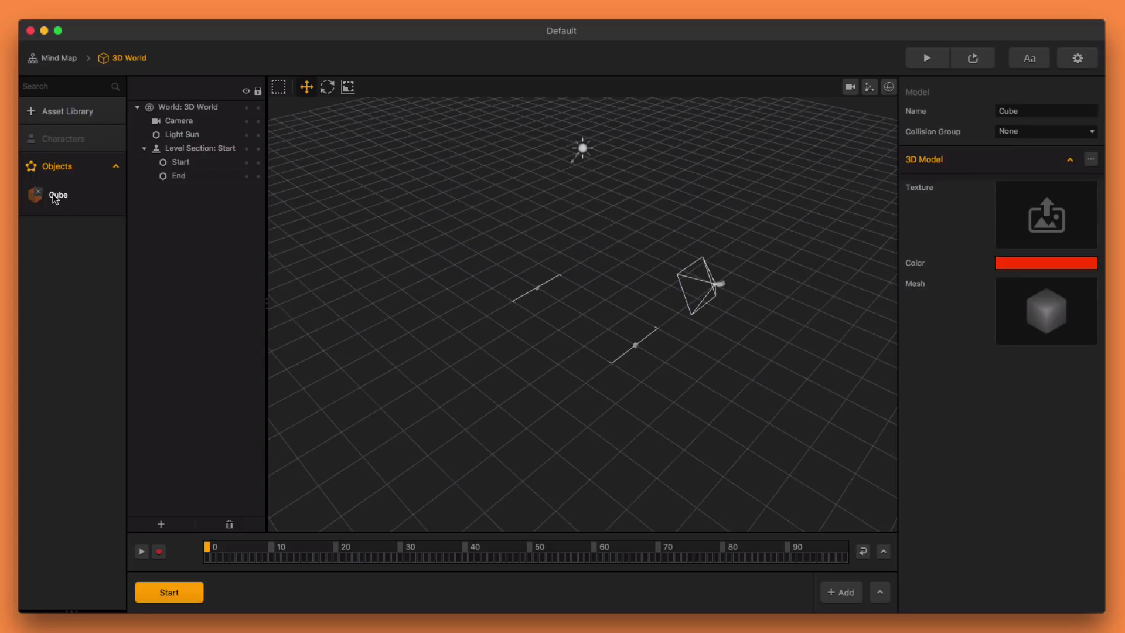
{"action": "left_click", "coordinate": [40, 195]}
{"action": "left_click", "coordinate": [604, 214]}
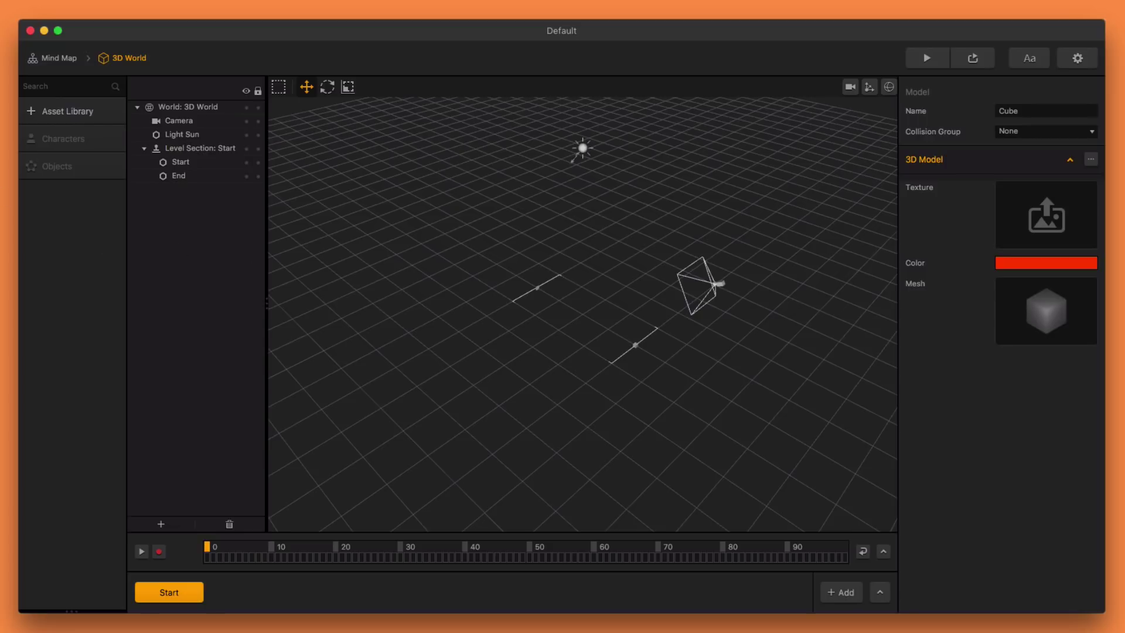
Place the Background object in the scene and move it back to Z -5.67
{"action": "left_click_drag", "start_coordinate": [389, 188], "coordinate": [543, 276]}
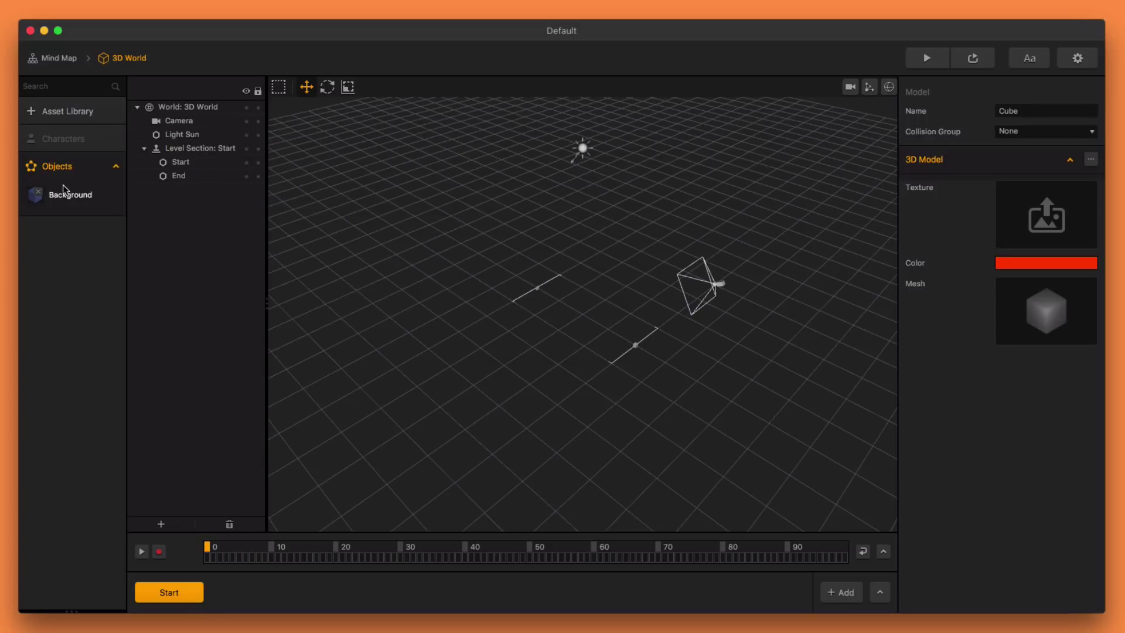
{"action": "left_click_drag", "start_coordinate": [64, 190], "coordinate": [553, 282]}
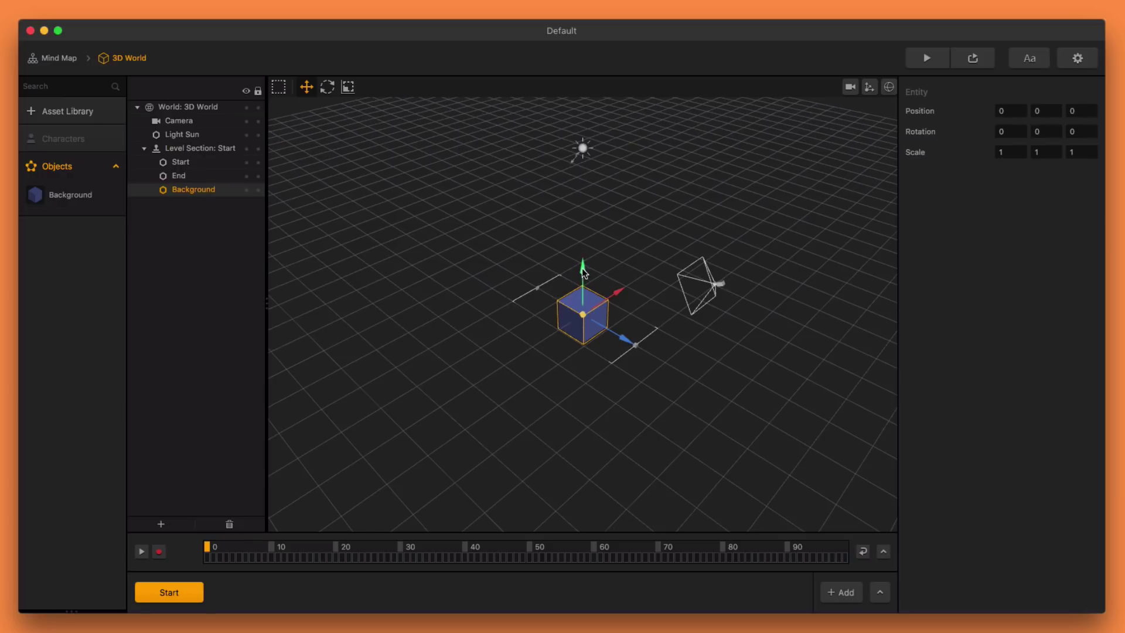
{"action": "left_click_drag", "start_coordinate": [625, 339], "coordinate": [562, 300]}
Scale the Background object into a large wall, 12.16 on X and 15.95 on Y
{"action": "left_click", "coordinate": [348, 86]}
{"action": "left_click_drag", "start_coordinate": [518, 232], "coordinate": [519, 146]}
{"action": "left_click_drag", "start_coordinate": [555, 257], "coordinate": [639, 211]}
{"action": "left_click", "coordinate": [306, 87]}
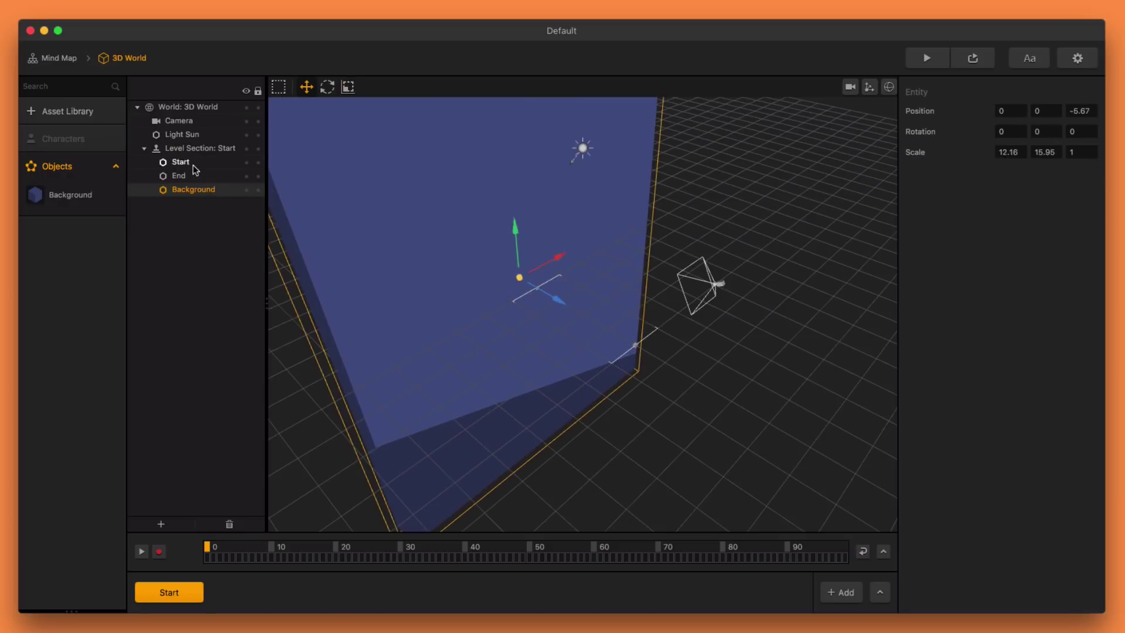
Move the Start marker of the level section to Y 10.46 and Z -1.26
{"action": "left_click", "coordinate": [193, 164]}
{"action": "left_click", "coordinate": [181, 135]}
{"action": "left_click_drag", "start_coordinate": [577, 159], "coordinate": [816, 162]}
{"action": "left_click_drag", "start_coordinate": [776, 120], "coordinate": [786, 77]}
{"action": "left_click", "coordinate": [741, 223]}
{"action": "left_click_drag", "start_coordinate": [791, 224], "coordinate": [882, 224]}
{"action": "left_click", "coordinate": [555, 143]}
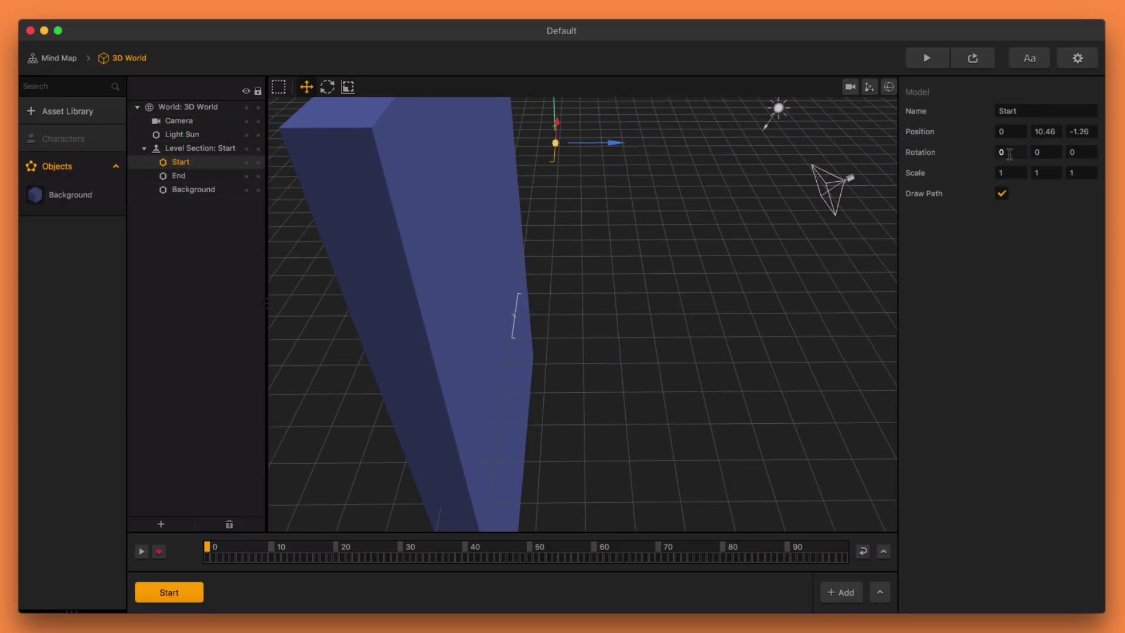
Set the X rotation of the Start and End markers to -90
{"action": "left_click", "coordinate": [1009, 153]}
{"action": "type", "text": "-90"}
{"action": "key", "text": "Tab"}
{"action": "left_click_drag", "start_coordinate": [621, 186], "coordinate": [519, 180]}
{"action": "left_click", "coordinate": [532, 287]}
{"action": "left_click", "coordinate": [1009, 153]}
{"action": "type", "text": "-90"}
Set the upper path marker's Z position to -1.15
{"action": "left_click_drag", "start_coordinate": [575, 309], "coordinate": [609, 322]}
{"action": "mouse_move", "coordinate": [691, 293]}
{"action": "left_mouse_down"}
{"action": "mouse_move", "coordinate": [557, 304]}
{"action": "mouse_move", "coordinate": [603, 317]}
{"action": "mouse_move", "coordinate": [691, 293]}
{"action": "left_mouse_up"}
{"action": "left_click", "coordinate": [552, 126]}
{"action": "left_click", "coordinate": [1094, 133]}
{"action": "type", "text": "-1.15"}
Add a new level section after Start and switch to section 1
{"action": "left_click", "coordinate": [841, 592]}
{"action": "left_click", "coordinate": [184, 592]}
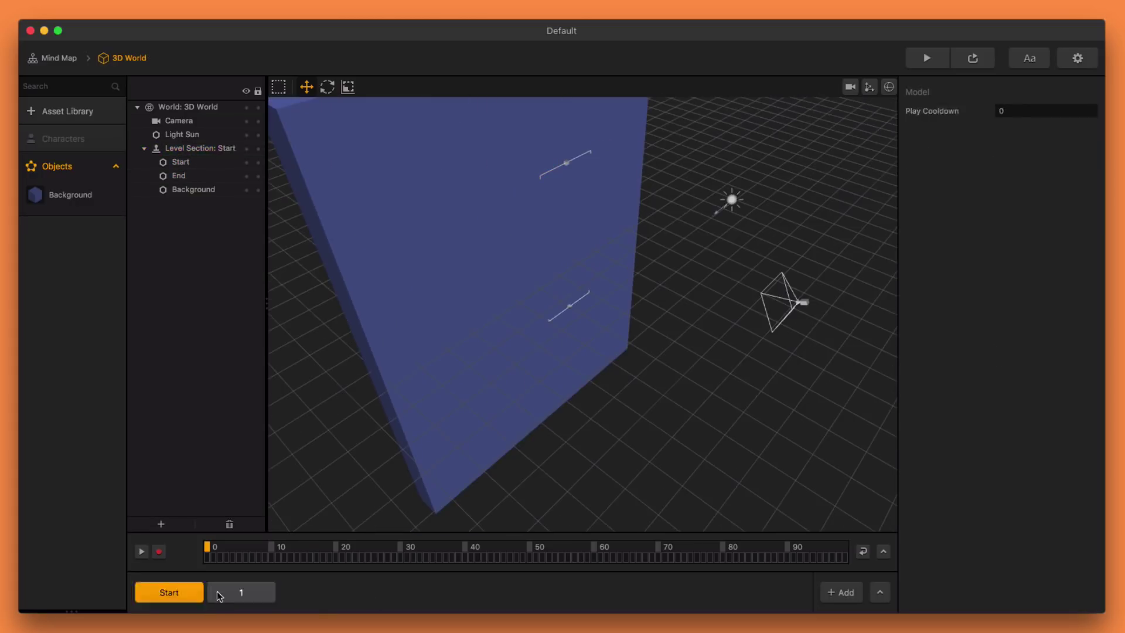
{"action": "left_click", "coordinate": [219, 594]}
{"action": "left_click", "coordinate": [926, 58]}
Add a cylinder from the asset library to the project's objects
{"action": "left_click", "coordinate": [68, 111]}
{"action": "left_click", "coordinate": [251, 86]}
{"action": "left_click", "coordinate": [196, 367]}
{"action": "left_click", "coordinate": [953, 301]}
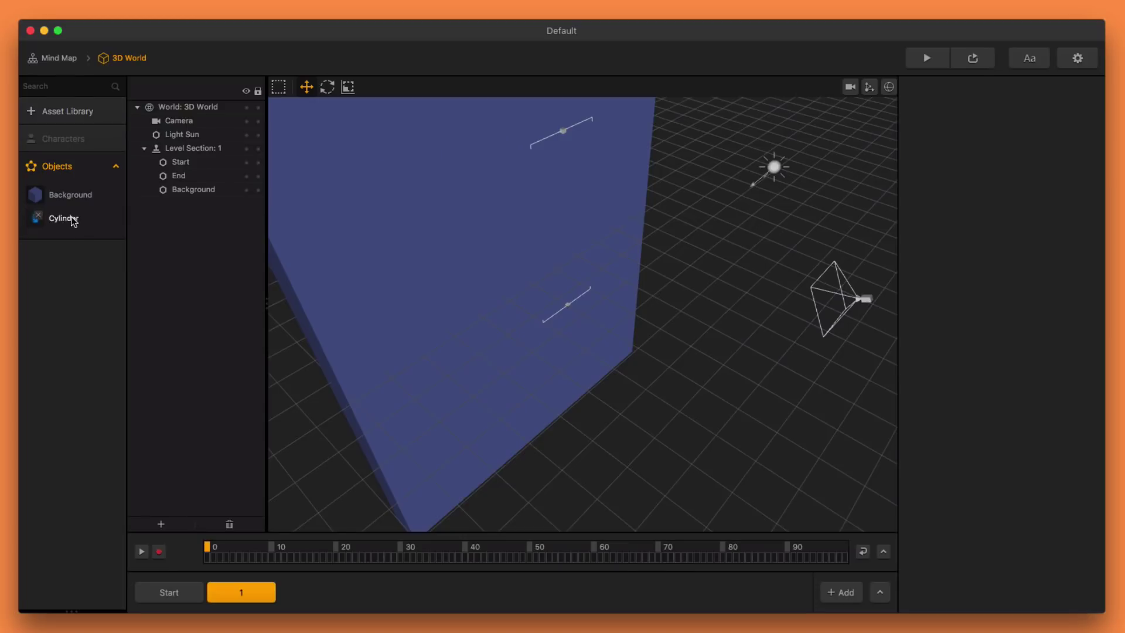
Place the Cylinder in front of the background wall at Y 7.63 and stretch its Y scale to 8.44
{"action": "left_click_drag", "start_coordinate": [71, 220], "coordinate": [562, 281]}
{"action": "left_click_drag", "start_coordinate": [691, 293], "coordinate": [726, 276]}
{"action": "left_click", "coordinate": [347, 87]}
{"action": "left_click_drag", "start_coordinate": [573, 252], "coordinate": [573, 222]}
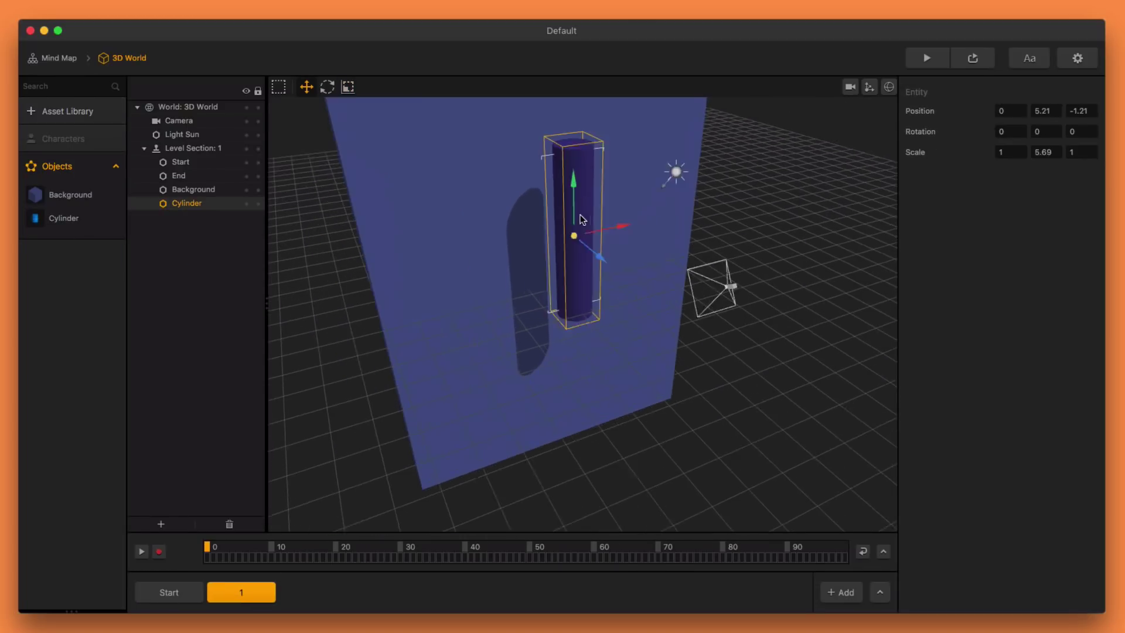
{"action": "left_click", "coordinate": [576, 157]}
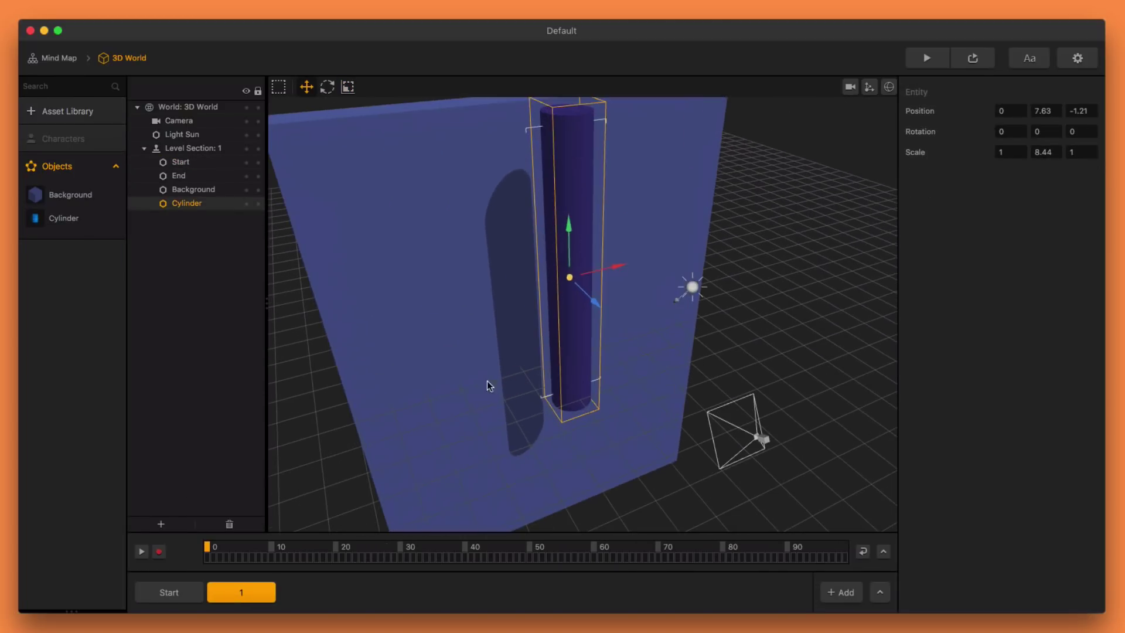
Place the Starter Platform object in the scene by the cylinder
{"action": "left_click_drag", "start_coordinate": [71, 241], "coordinate": [592, 213]}
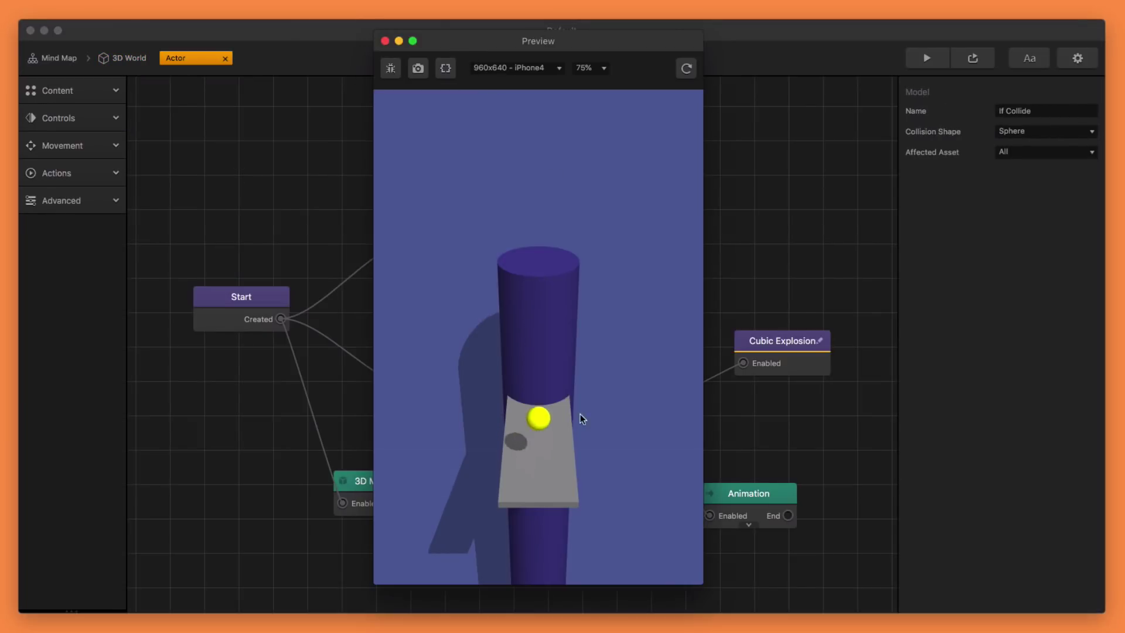
Close the game preview and return from the Actor's node graph to the 3D World scene
{"action": "left_click", "coordinate": [385, 41]}
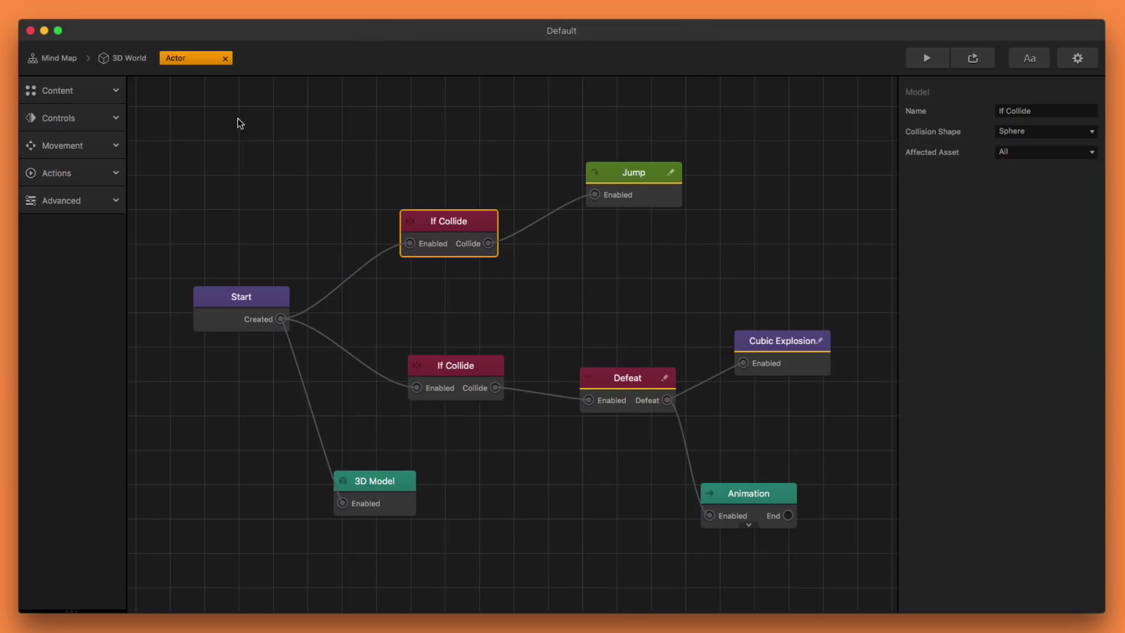
{"action": "left_click", "coordinate": [123, 58]}
{"action": "scroll", "coordinate": [526, 320], "scroll_direction": "up", "scroll_amount": 4}
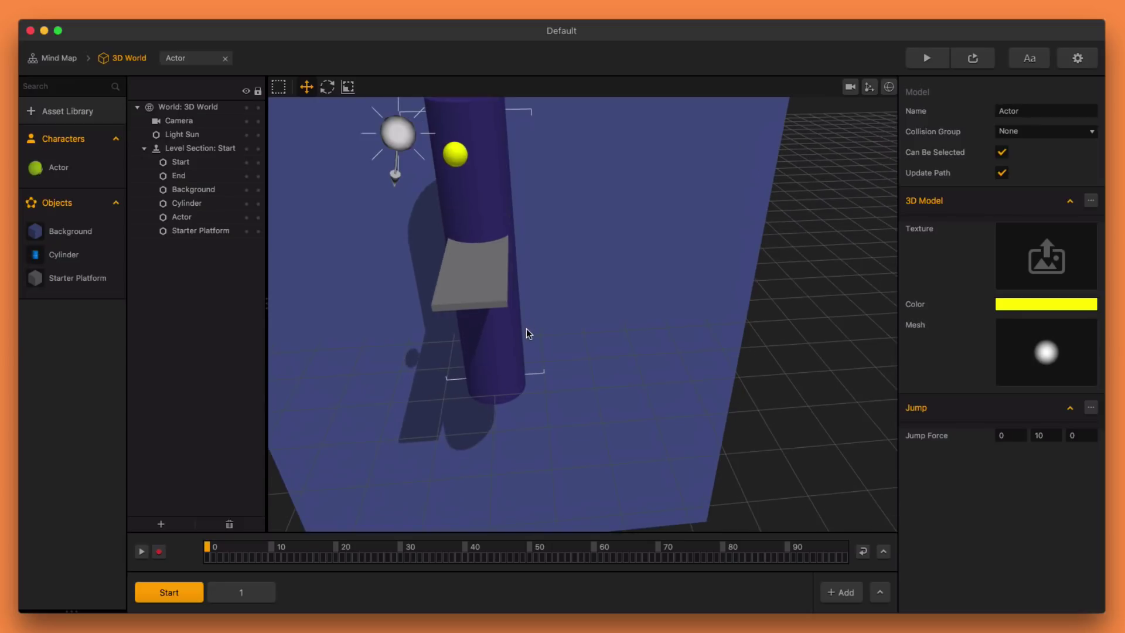
{"action": "right_click_drag", "start_coordinate": [526, 330], "coordinate": [574, 340]}
{"action": "scroll", "coordinate": [542, 345], "scroll_direction": "up", "scroll_amount": 5}
{"action": "scroll", "coordinate": [541, 347], "scroll_direction": "down", "scroll_amount": 5}
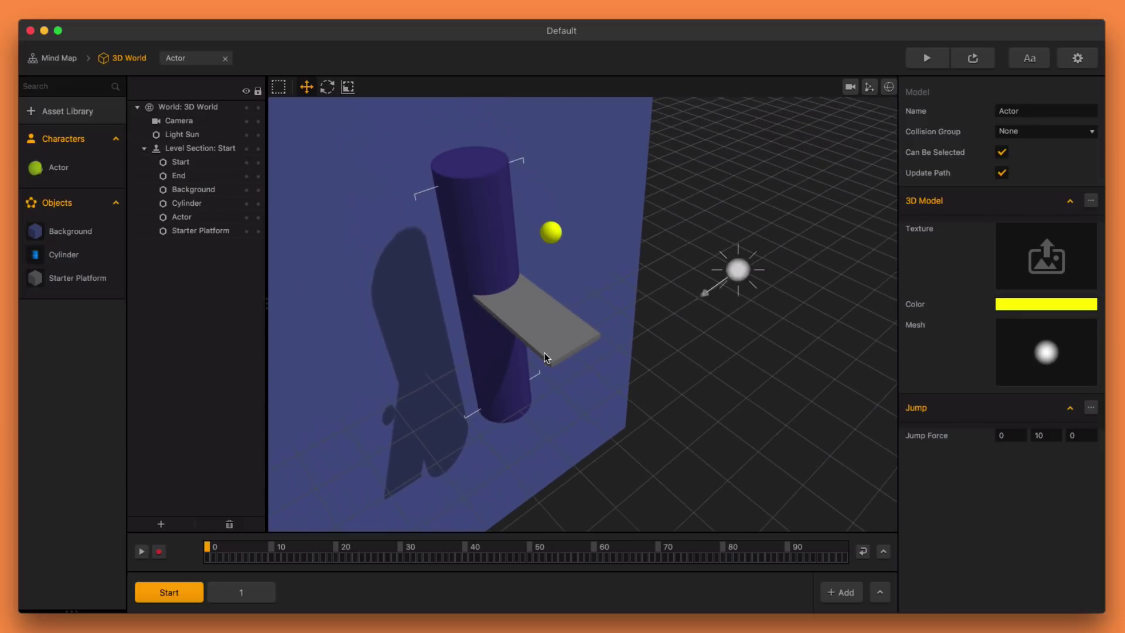
{"action": "middle_click_drag", "start_coordinate": [526, 339], "coordinate": [580, 361]}
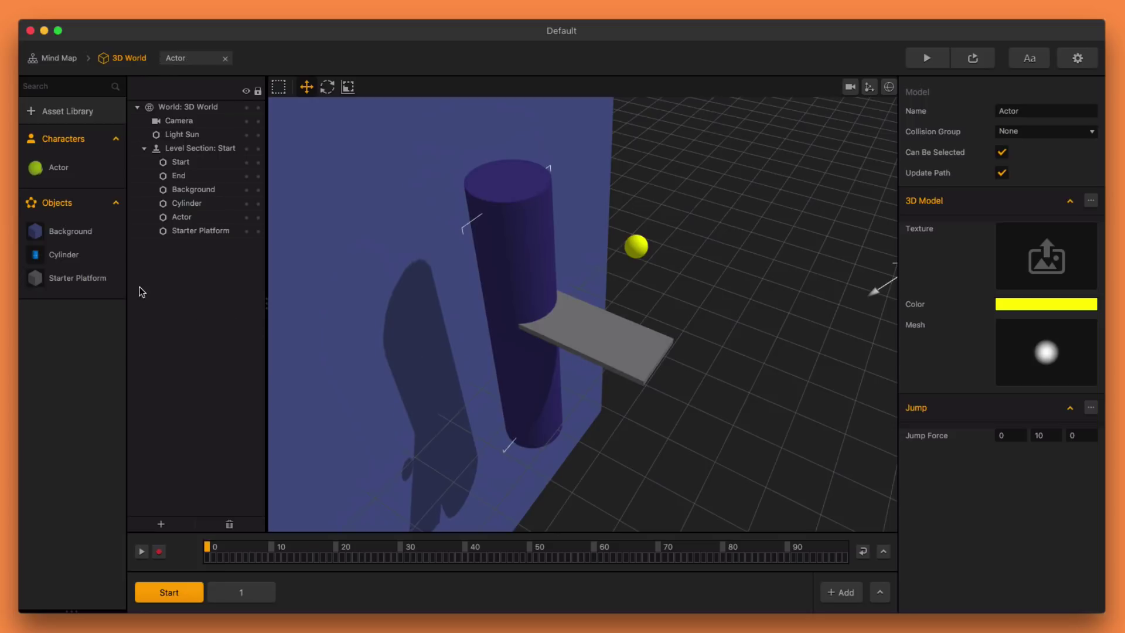
Place the Joint object against the lower part of the cylinder and scale it down to a small block
{"action": "left_click_drag", "start_coordinate": [39, 282], "coordinate": [497, 344]}
{"action": "left_click_drag", "start_coordinate": [64, 302], "coordinate": [533, 363]}
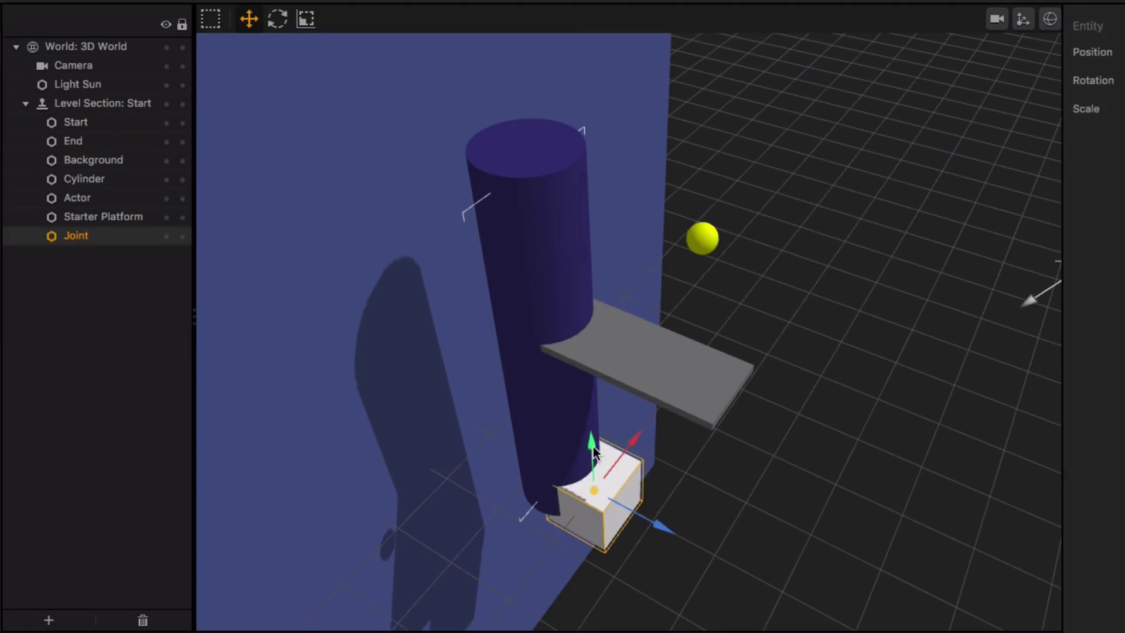
{"action": "left_click_drag", "start_coordinate": [593, 451], "coordinate": [537, 530]}
{"action": "key", "text": "r"}
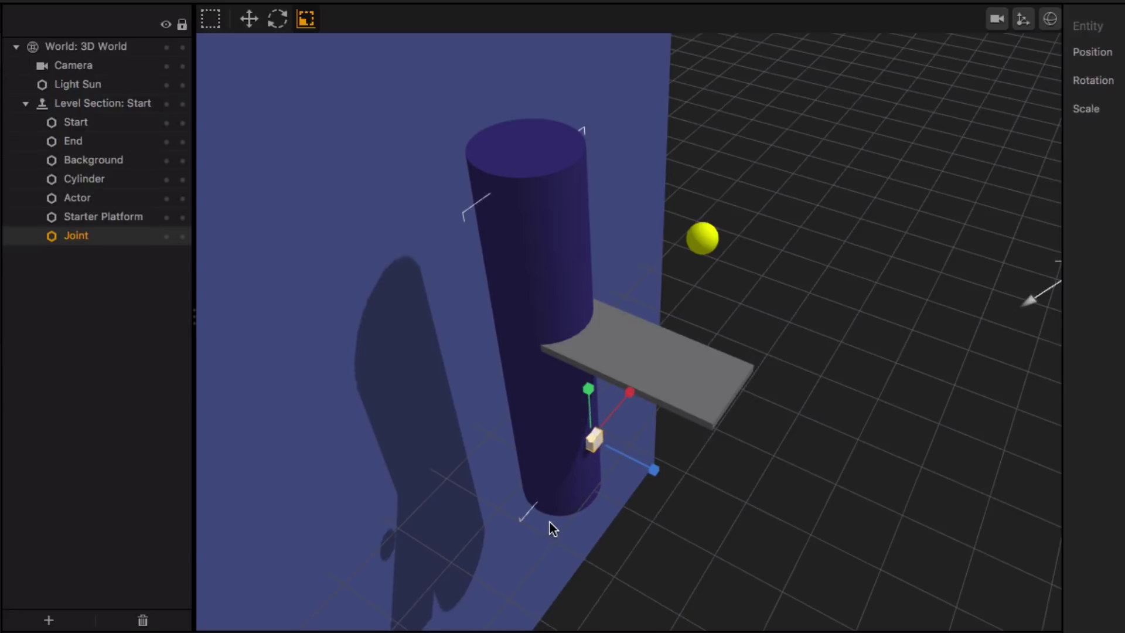
Lower the Joint block slightly along the cylinder's front face
{"action": "scroll", "coordinate": [636, 463], "scroll_direction": "up", "scroll_amount": 5}
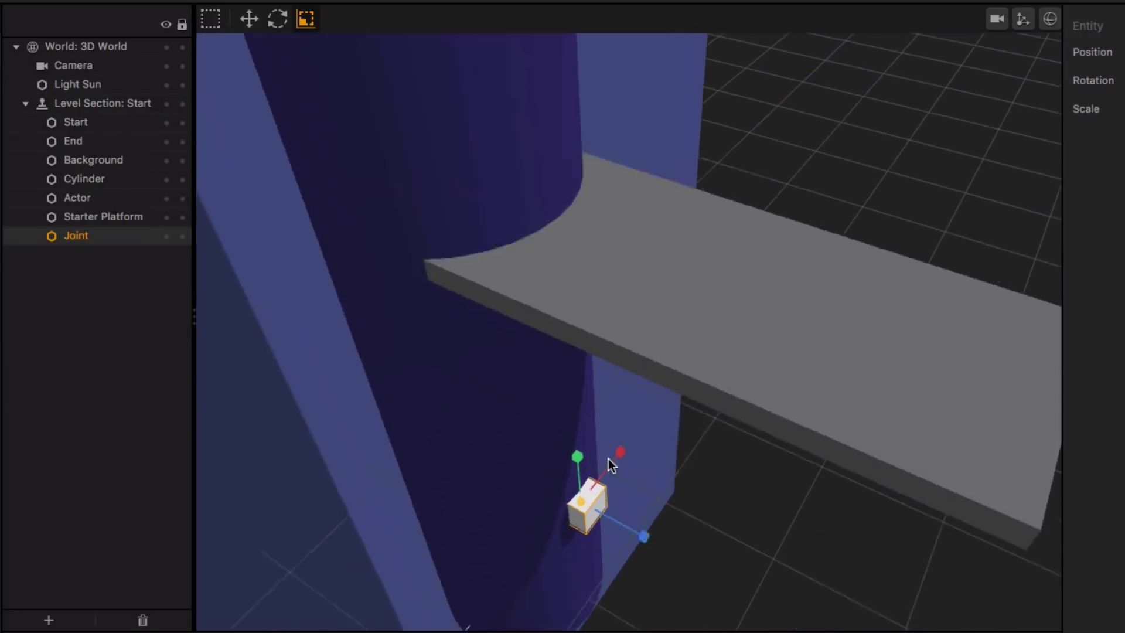
{"action": "middle_click_drag", "start_coordinate": [608, 459], "coordinate": [726, 287]}
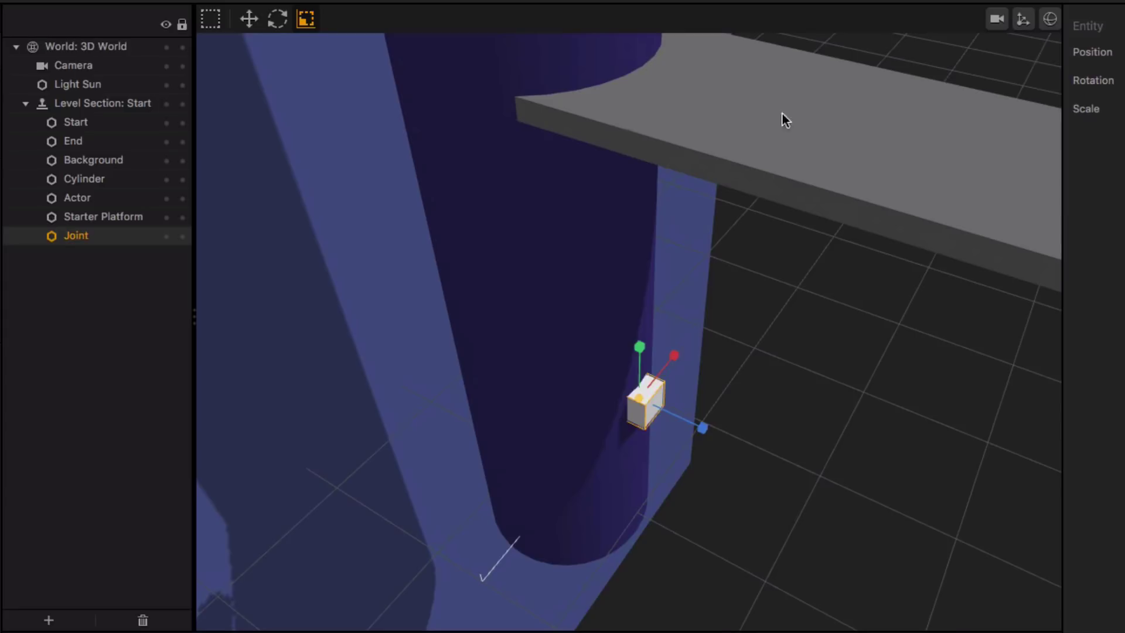
{"action": "left_click", "coordinate": [248, 20]}
{"action": "middle_click_drag", "start_coordinate": [684, 446], "coordinate": [610, 406]}
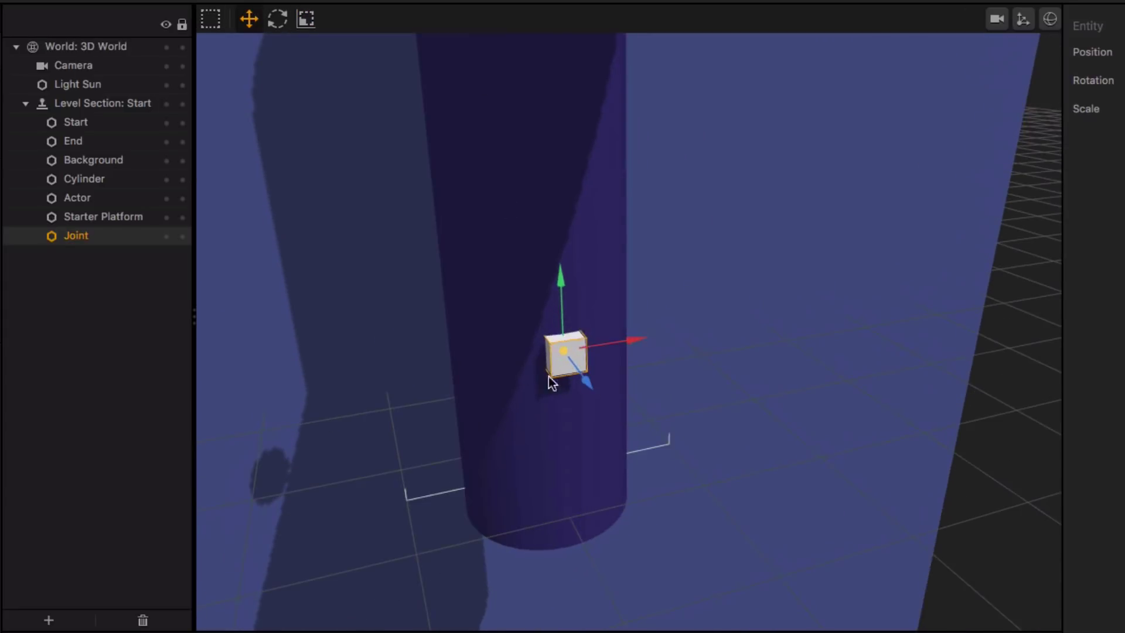
{"action": "left_click_drag", "start_coordinate": [558, 289], "coordinate": [558, 312]}
{"action": "middle_click_drag", "start_coordinate": [554, 392], "coordinate": [598, 402]}
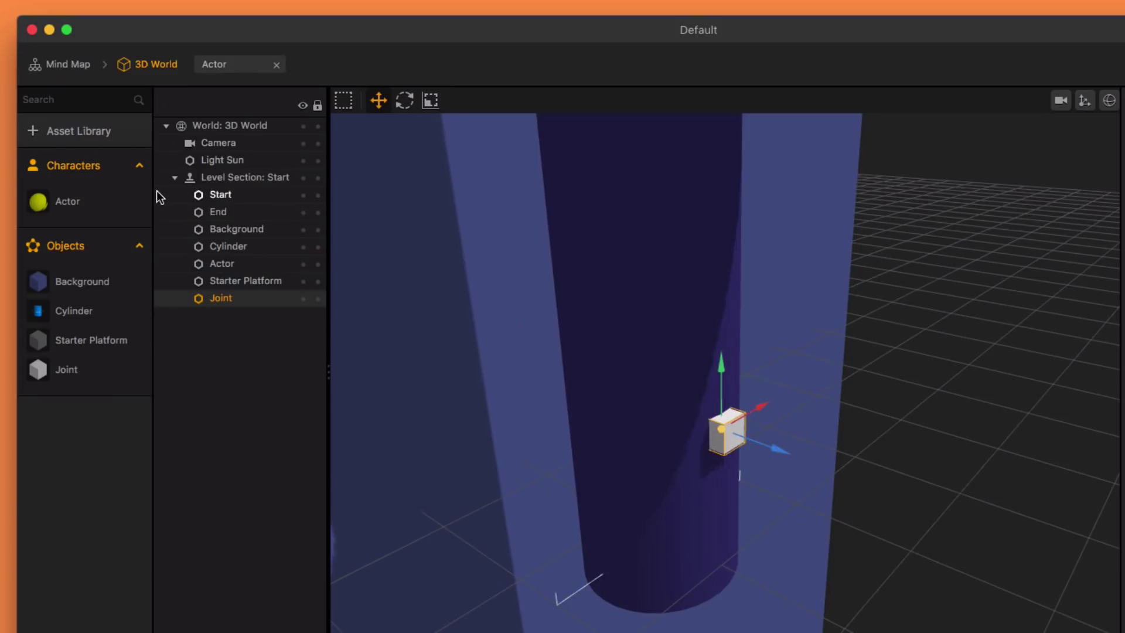
Add the Rotation Cube asset from the asset library to the project's objects and close the library
{"action": "left_click", "coordinate": [102, 139]}
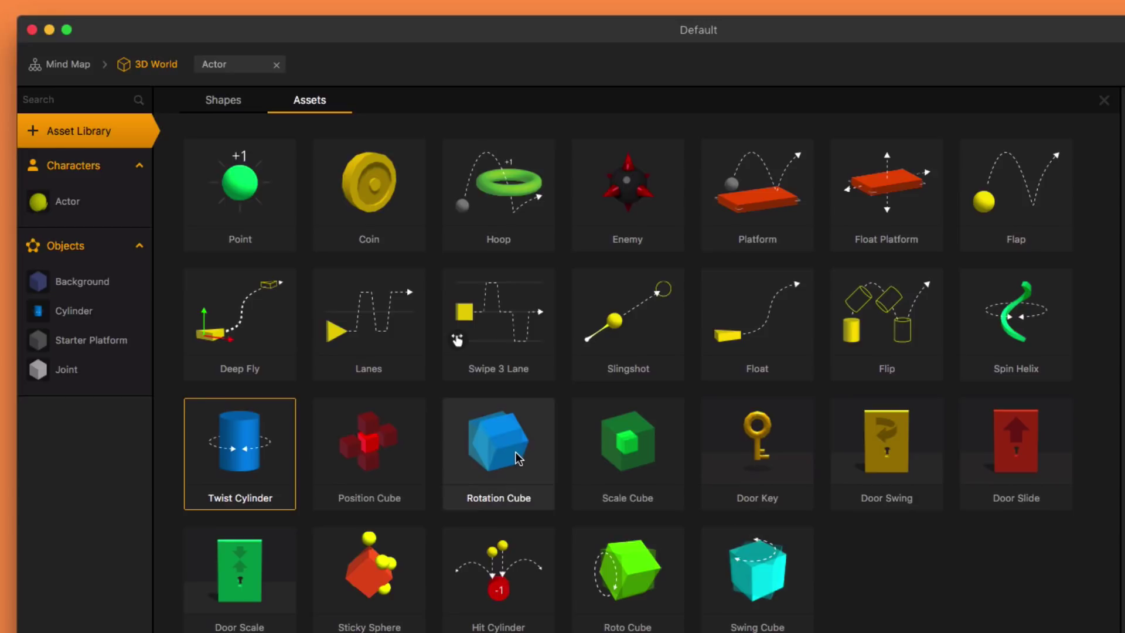
{"action": "left_click", "coordinate": [515, 452]}
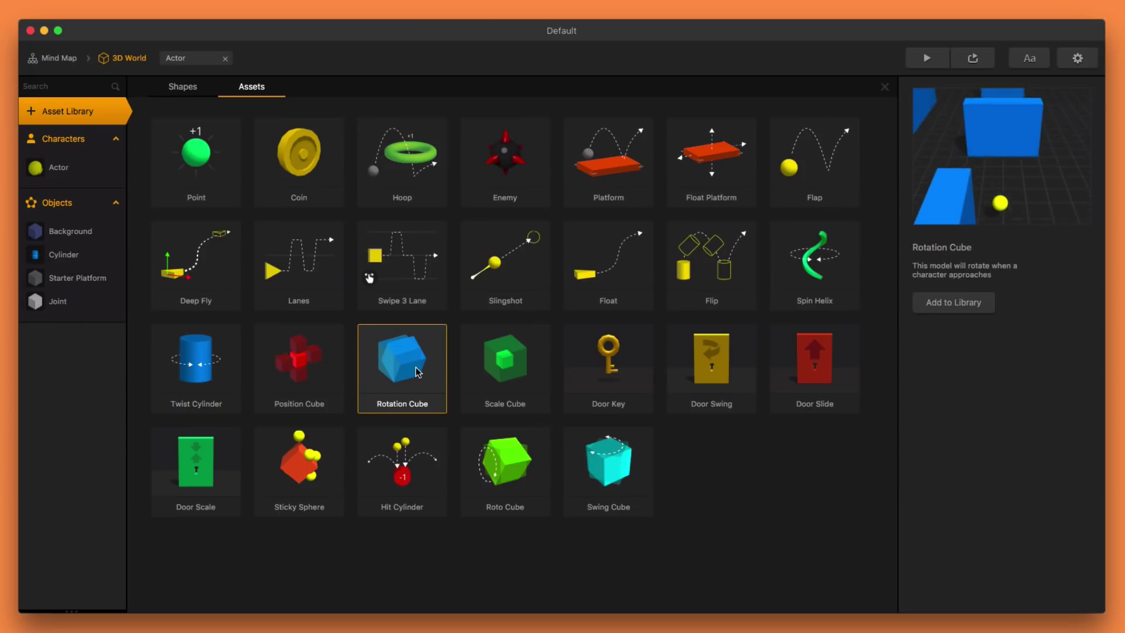
{"action": "double_click", "coordinate": [415, 367]}
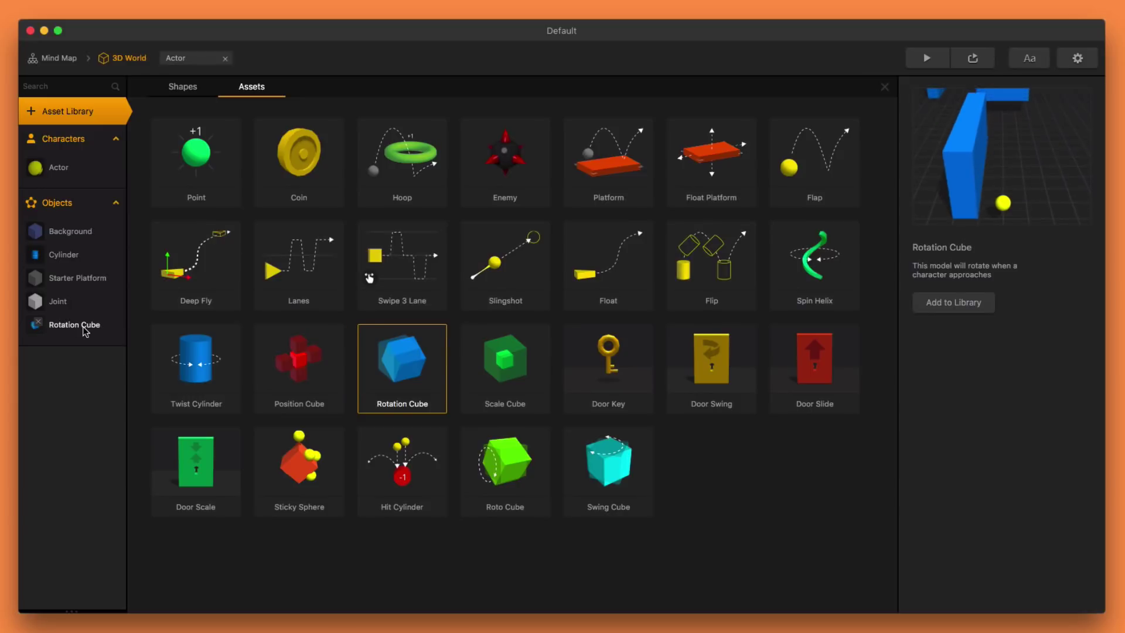
{"action": "left_click", "coordinate": [124, 119]}
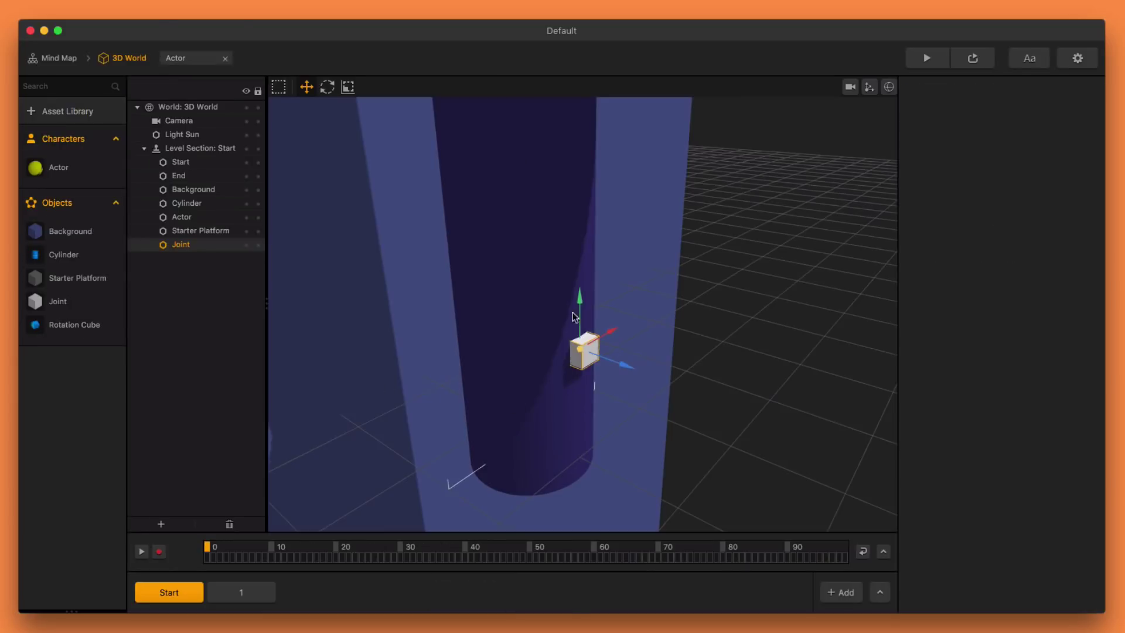
Place the Rotation Cube below the starter platform and move it outward from the cylinder, in front of the joint
{"action": "scroll", "coordinate": [543, 351], "scroll_direction": "down", "scroll_amount": 5}
{"action": "left_click_drag", "start_coordinate": [74, 324], "coordinate": [631, 280]}
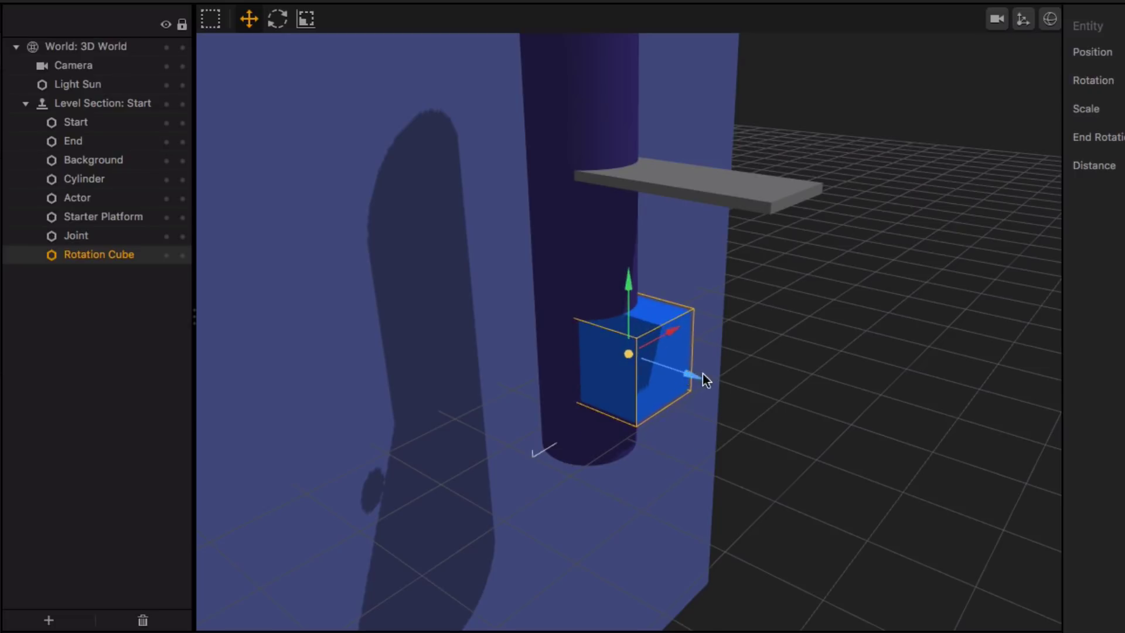
{"action": "left_click_drag", "start_coordinate": [702, 374], "coordinate": [734, 376]}
Scale the Rotation Cube down vertically into a thin, flat platform
{"action": "scroll", "coordinate": [680, 345], "scroll_direction": "up", "scroll_amount": 3}
{"action": "scroll", "coordinate": [680, 344], "scroll_direction": "up", "scroll_amount": 3}
{"action": "left_click", "coordinate": [307, 21]}
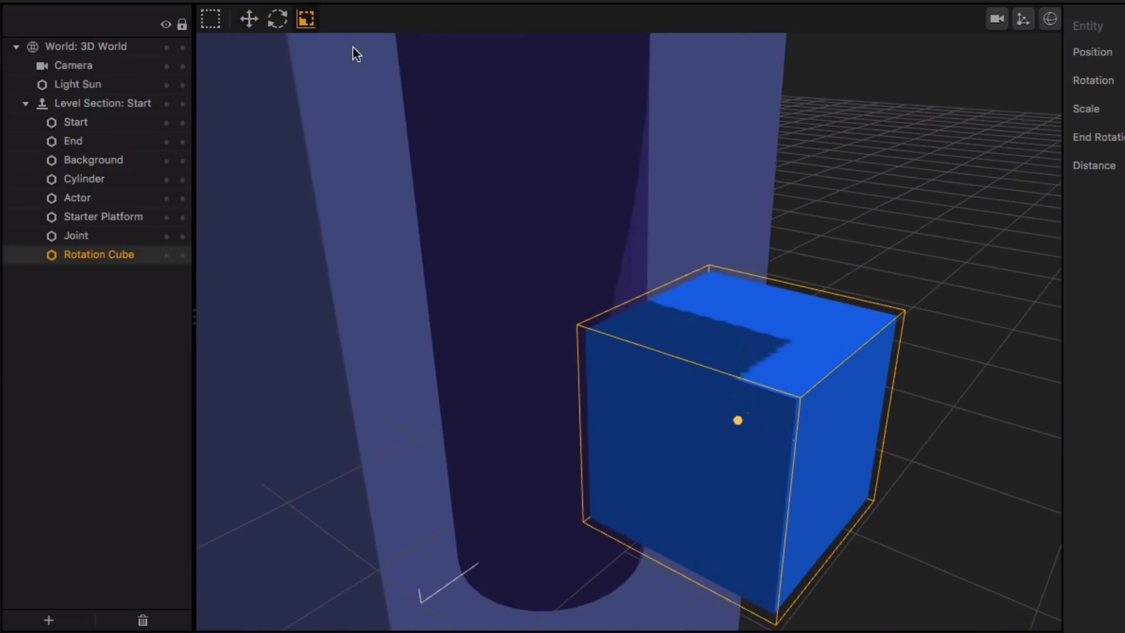
{"action": "left_click_drag", "start_coordinate": [739, 364], "coordinate": [731, 411]}
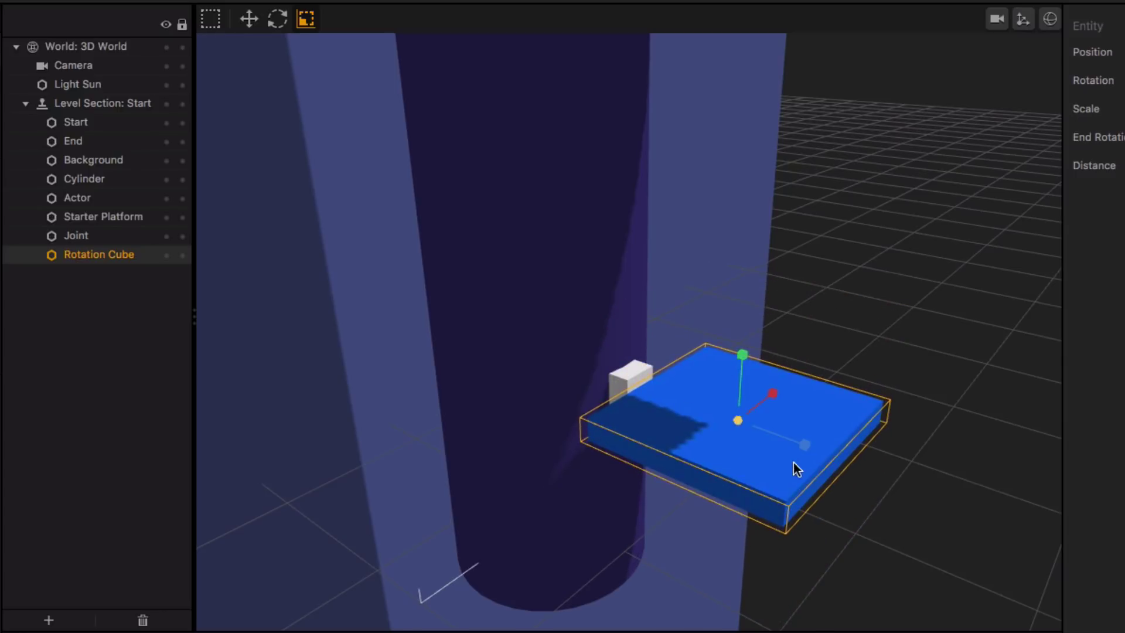
Lengthen the Rotation Cube outward from the cylinder to a Z scale of about 1.91
{"action": "right_click_drag", "start_coordinate": [793, 463], "coordinate": [696, 486]}
{"action": "key", "text": "w"}
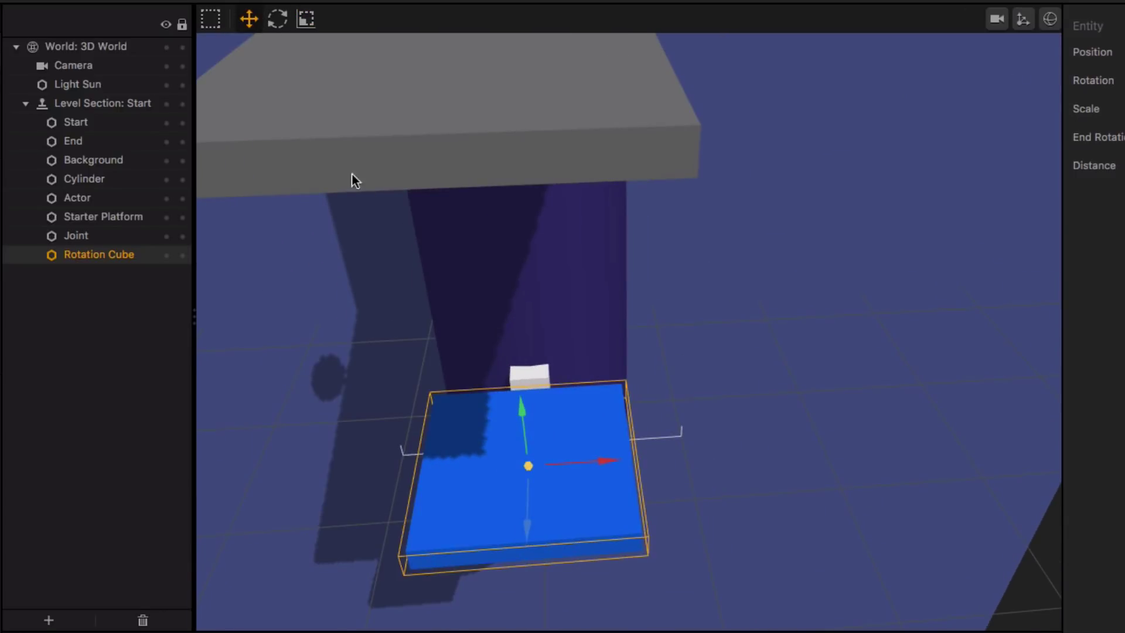
{"action": "left_click", "coordinate": [306, 19]}
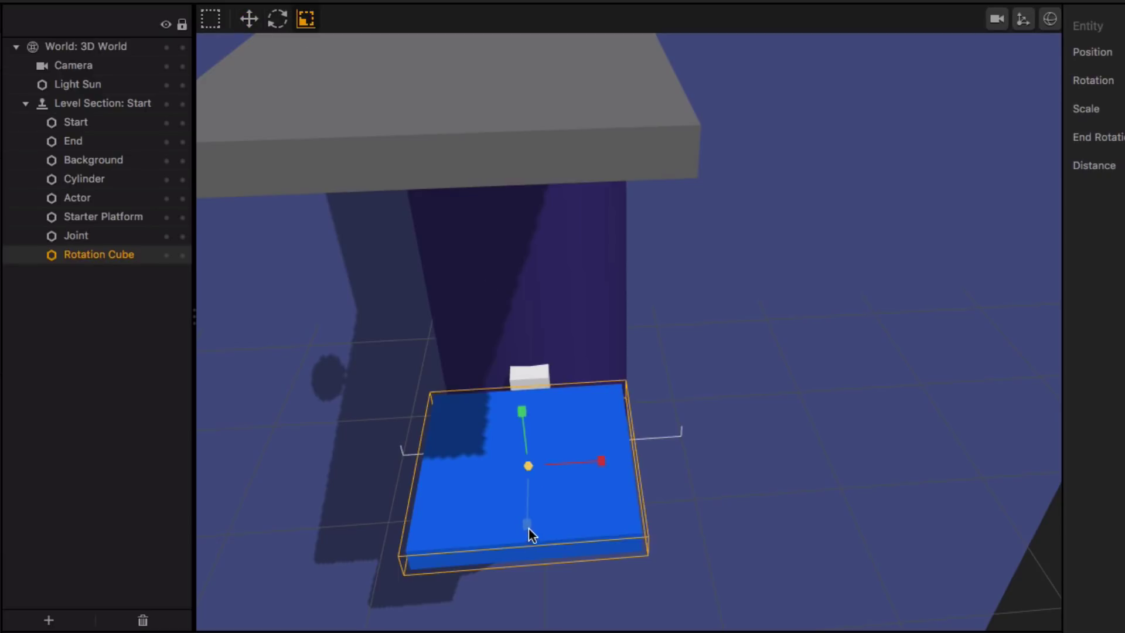
{"action": "left_click_drag", "start_coordinate": [531, 534], "coordinate": [539, 592]}
{"action": "key", "text": "w"}
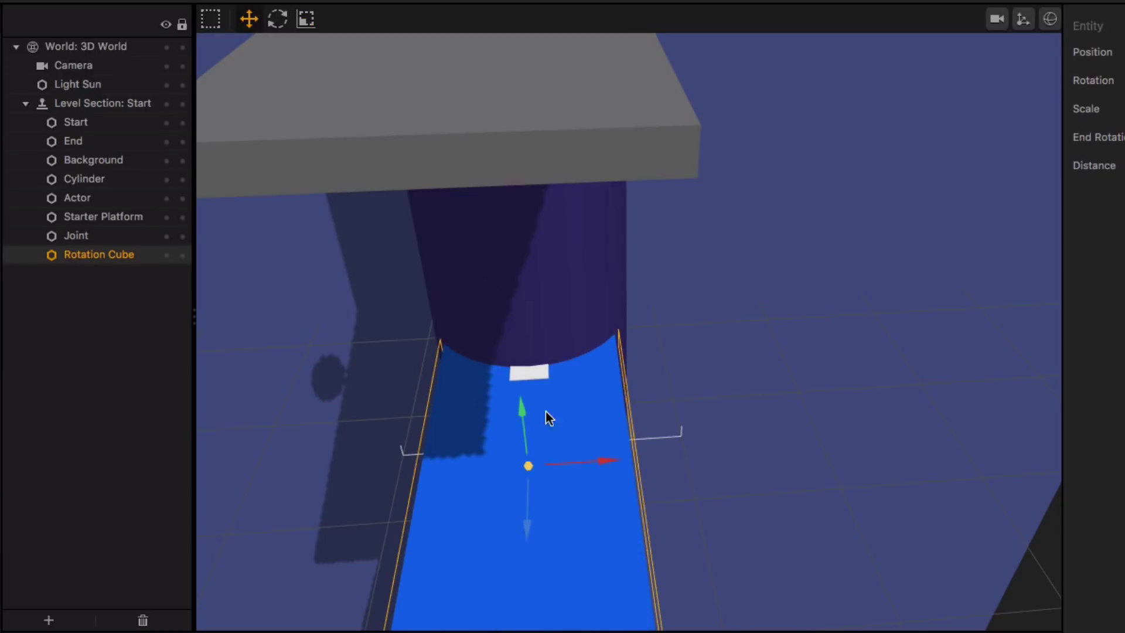
{"action": "right_click_drag", "start_coordinate": [546, 411], "coordinate": [613, 448]}
{"action": "scroll", "coordinate": [612, 448], "scroll_direction": "down", "scroll_amount": 5}
{"action": "left_click_drag", "start_coordinate": [672, 444], "coordinate": [706, 494]}
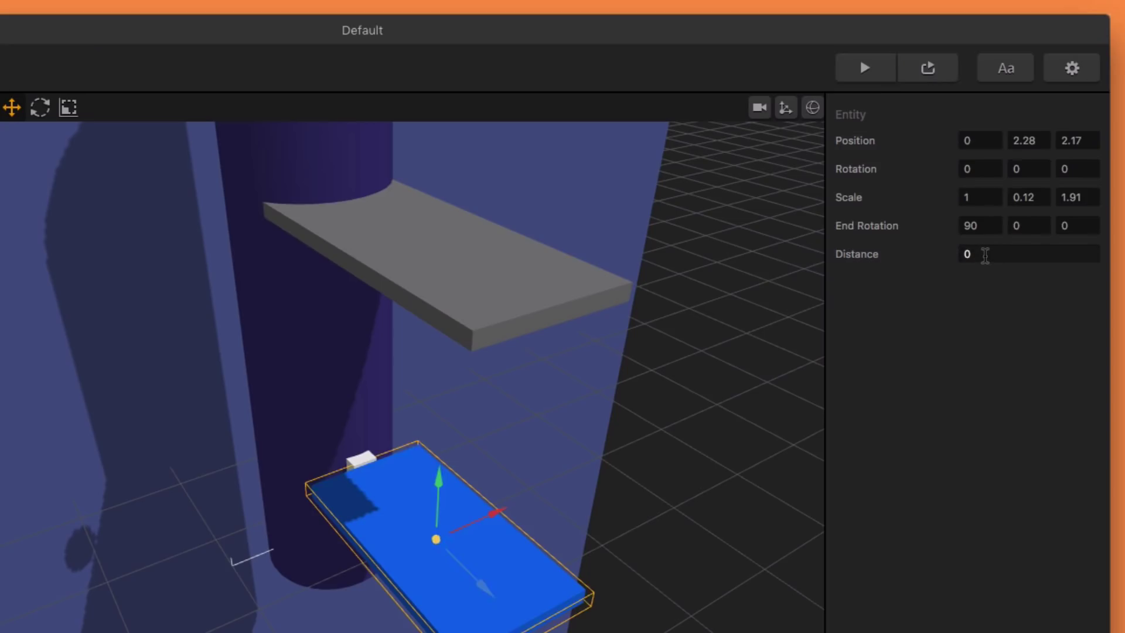
Set the Rotation Cube's distance to 500 and its X rotation to 90
{"action": "left_click", "coordinate": [985, 255]}
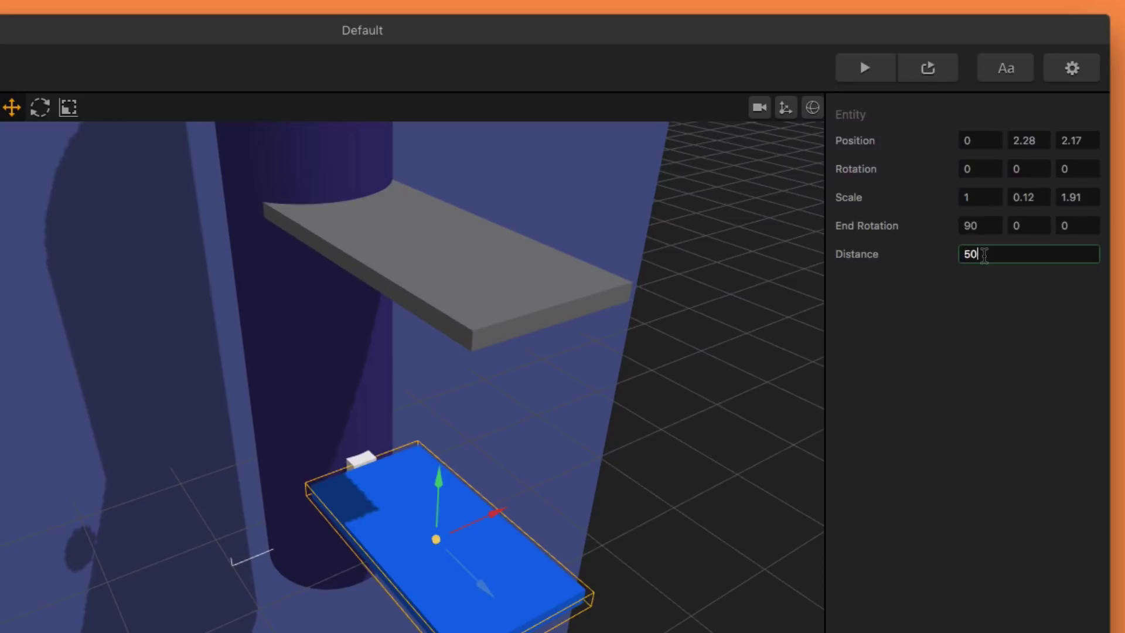
{"action": "key", "text": "Return"}
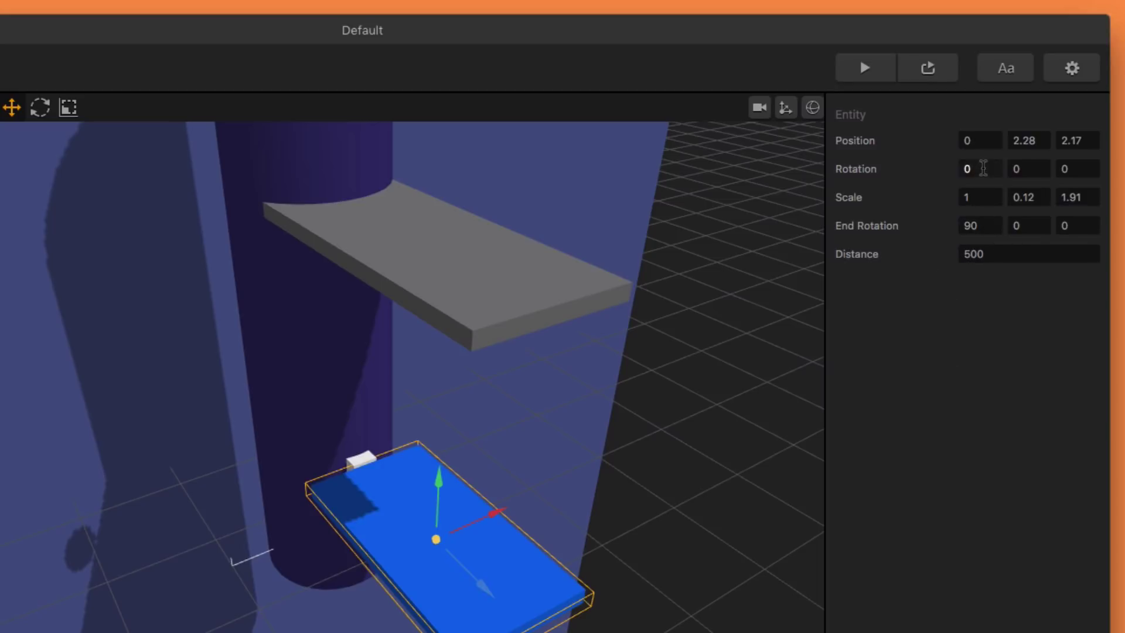
{"action": "left_click", "coordinate": [982, 169]}
{"action": "type", "text": "90"}
{"action": "key", "text": "Tab"}
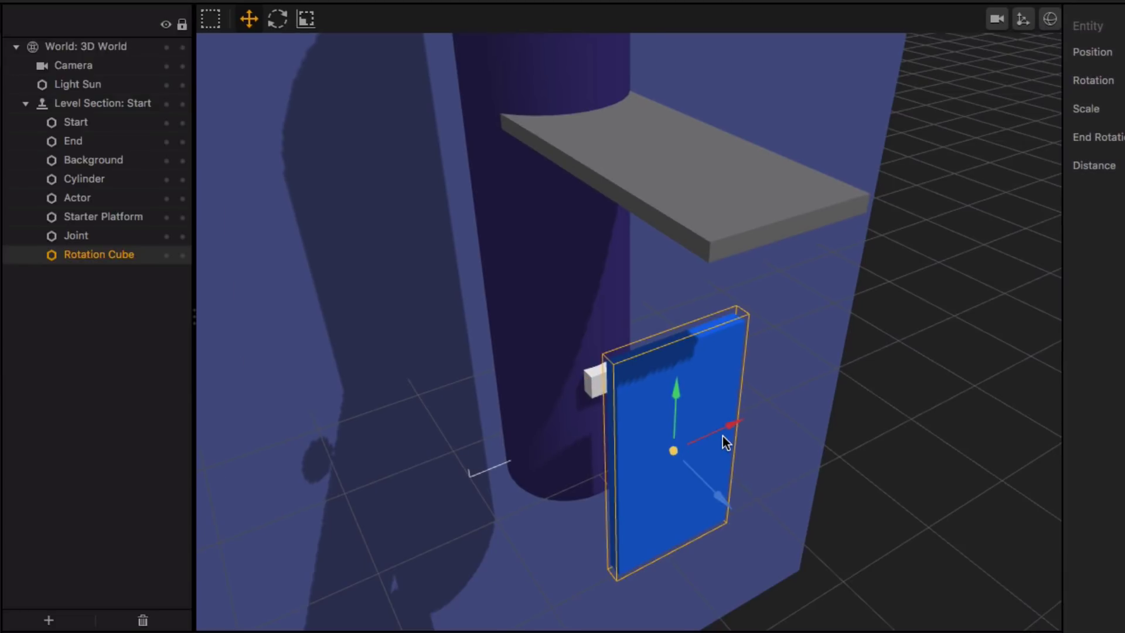
Move the upright Rotation Cube inward along its depth axis, close to the joint on the cylinder's front
{"action": "left_click_drag", "start_coordinate": [662, 454], "coordinate": [657, 457]}
{"action": "left_click_drag", "start_coordinate": [604, 426], "coordinate": [606, 444]}
{"action": "middle_click_drag", "start_coordinate": [607, 444], "coordinate": [721, 433]}
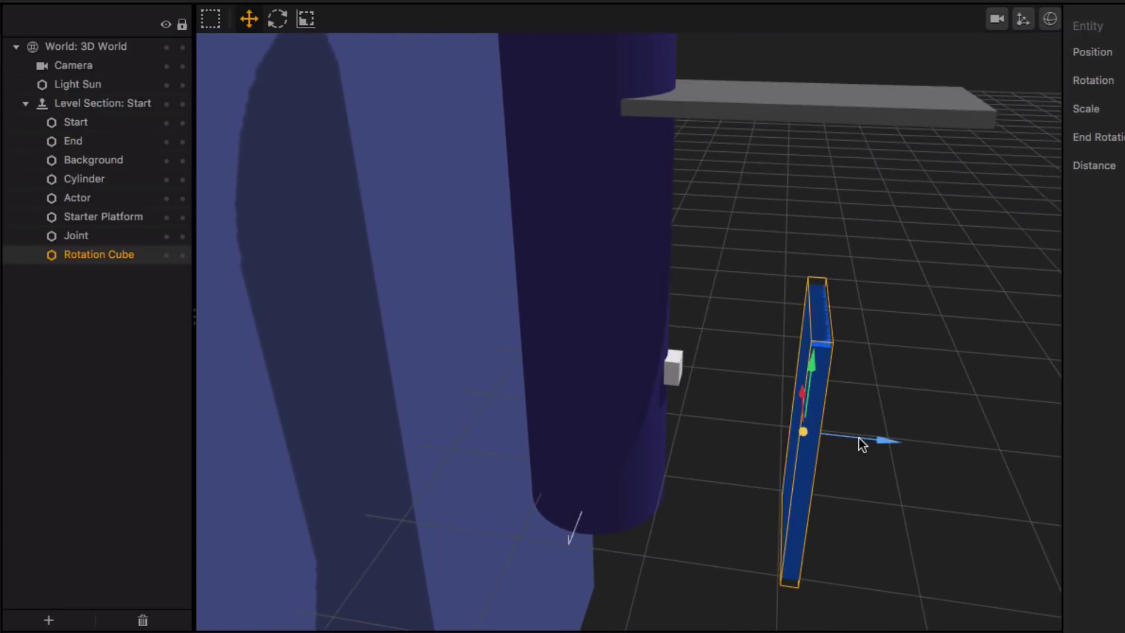
{"action": "left_click_drag", "start_coordinate": [861, 441], "coordinate": [733, 434]}
{"action": "left_click_drag", "start_coordinate": [693, 353], "coordinate": [694, 409]}
Nudge the Rotation Cube toward the cylinder in small moves until its inner face meets the joint block
{"action": "scroll", "coordinate": [692, 396], "scroll_direction": "up", "scroll_amount": 5}
{"action": "scroll", "coordinate": [692, 396], "scroll_direction": "up", "scroll_amount": 5}
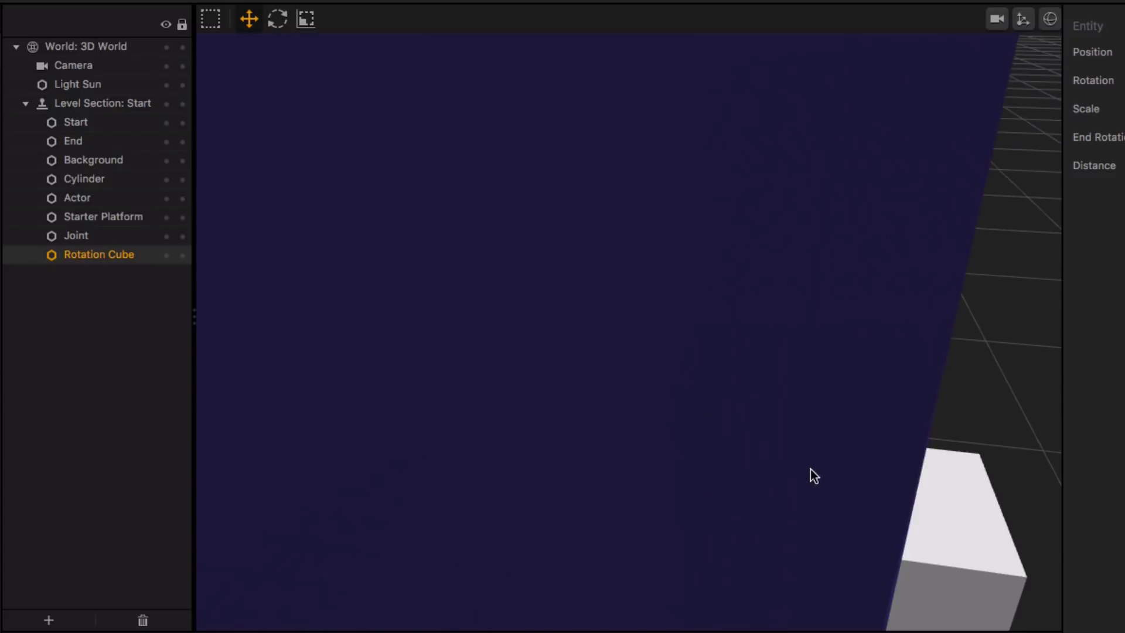
{"action": "scroll", "coordinate": [810, 469], "scroll_direction": "down", "scroll_amount": 6}
{"action": "middle_click_drag", "start_coordinate": [804, 475], "coordinate": [778, 472]}
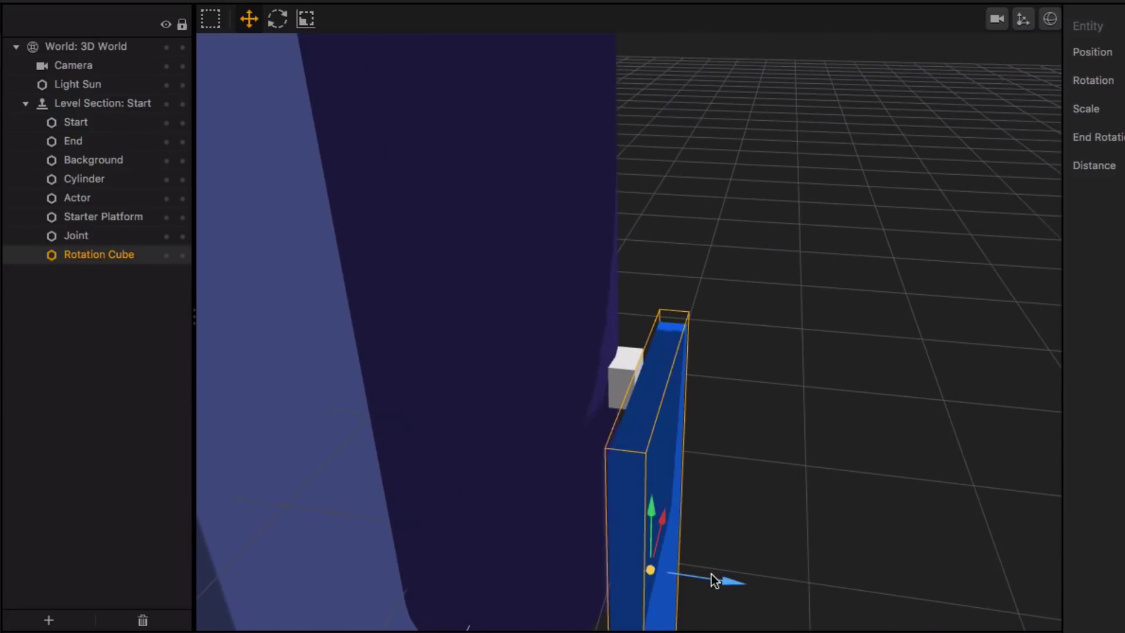
{"action": "left_click_drag", "start_coordinate": [711, 574], "coordinate": [700, 575]}
{"action": "mouse_move", "coordinate": [695, 542]}
{"action": "middle_mouse_down"}
{"action": "mouse_move", "coordinate": [719, 535]}
{"action": "mouse_move", "coordinate": [709, 536]}
{"action": "middle_mouse_up"}
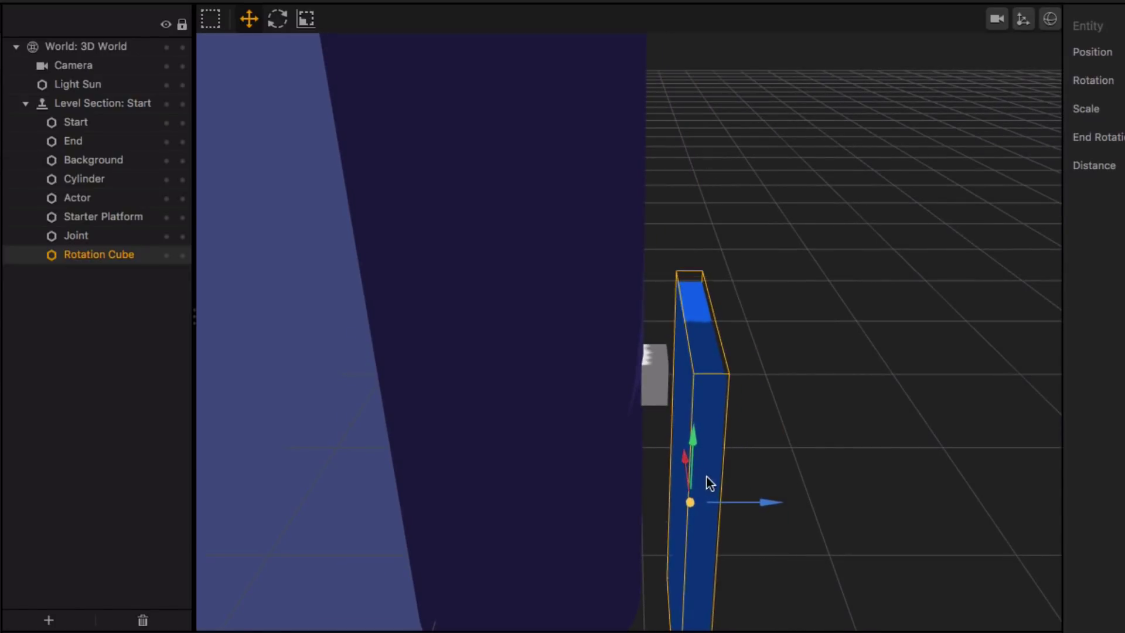
{"action": "middle_click_drag", "start_coordinate": [707, 476], "coordinate": [760, 483]}
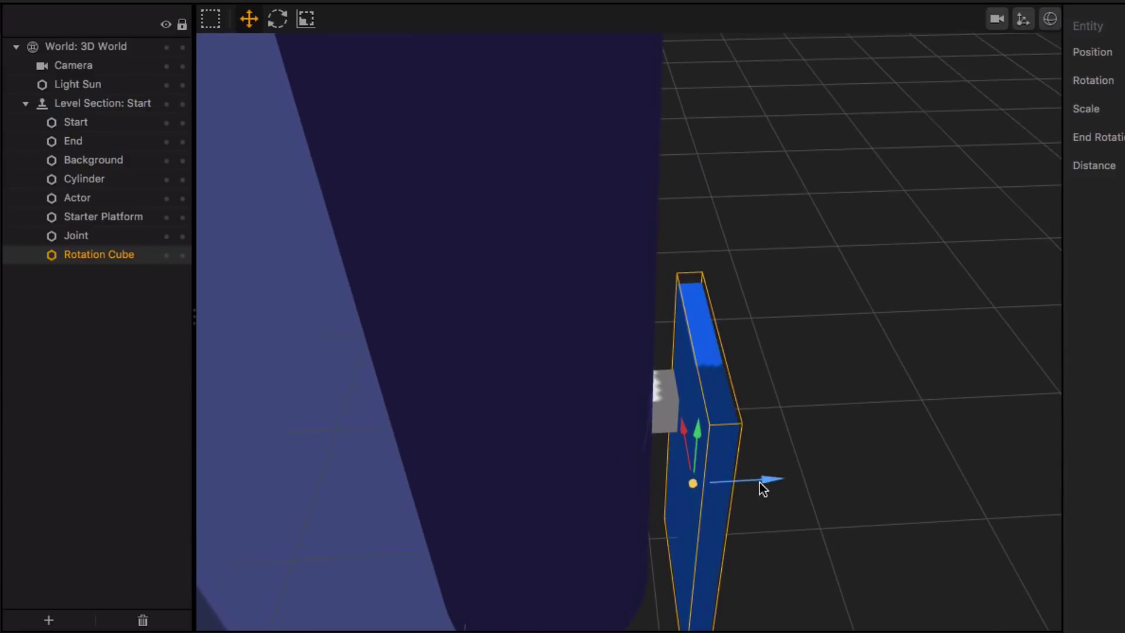
{"action": "left_click_drag", "start_coordinate": [762, 480], "coordinate": [750, 483]}
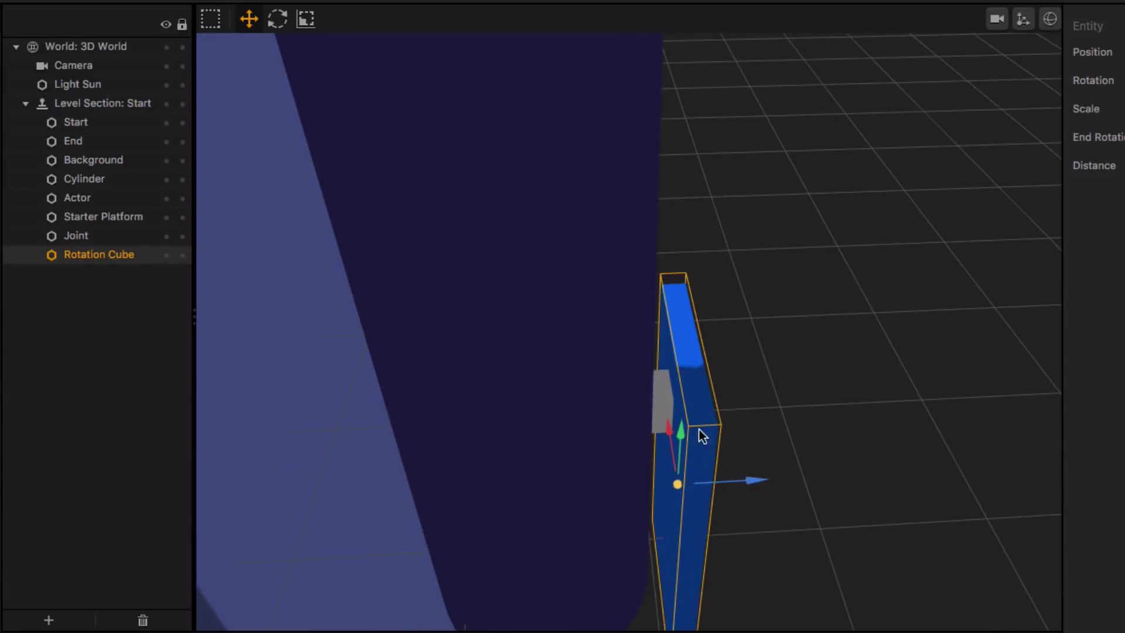
{"action": "left_click_drag", "start_coordinate": [680, 436], "coordinate": [688, 462]}
{"action": "middle_click_drag", "start_coordinate": [688, 462], "coordinate": [663, 469]}
{"action": "scroll", "coordinate": [663, 472], "scroll_direction": "down", "scroll_amount": 5}
{"action": "scroll", "coordinate": [665, 469], "scroll_direction": "up", "scroll_amount": 1}
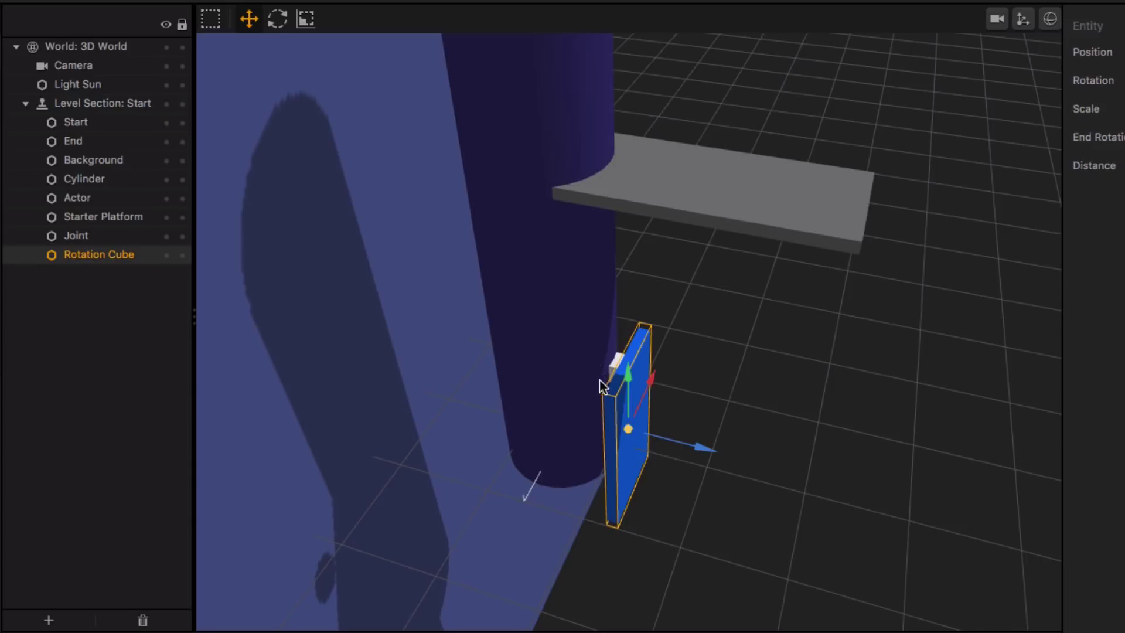
Open the Rotation Cube's node graph, examine the Start node's collision and physics settings, and return to the 3D world
{"action": "scroll", "coordinate": [663, 392], "scroll_direction": "down", "scroll_amount": 5}
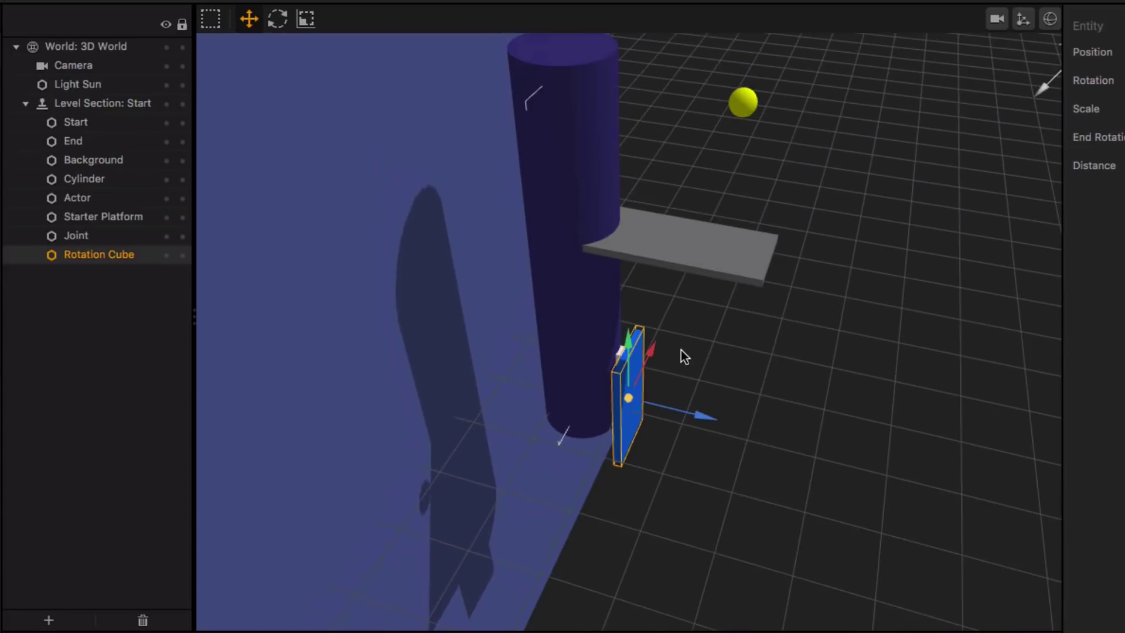
{"action": "right_click_drag", "start_coordinate": [681, 350], "coordinate": [590, 382]}
{"action": "scroll", "coordinate": [589, 381], "scroll_direction": "down", "scroll_amount": 3}
{"action": "scroll", "coordinate": [590, 381], "scroll_direction": "up", "scroll_amount": 2}
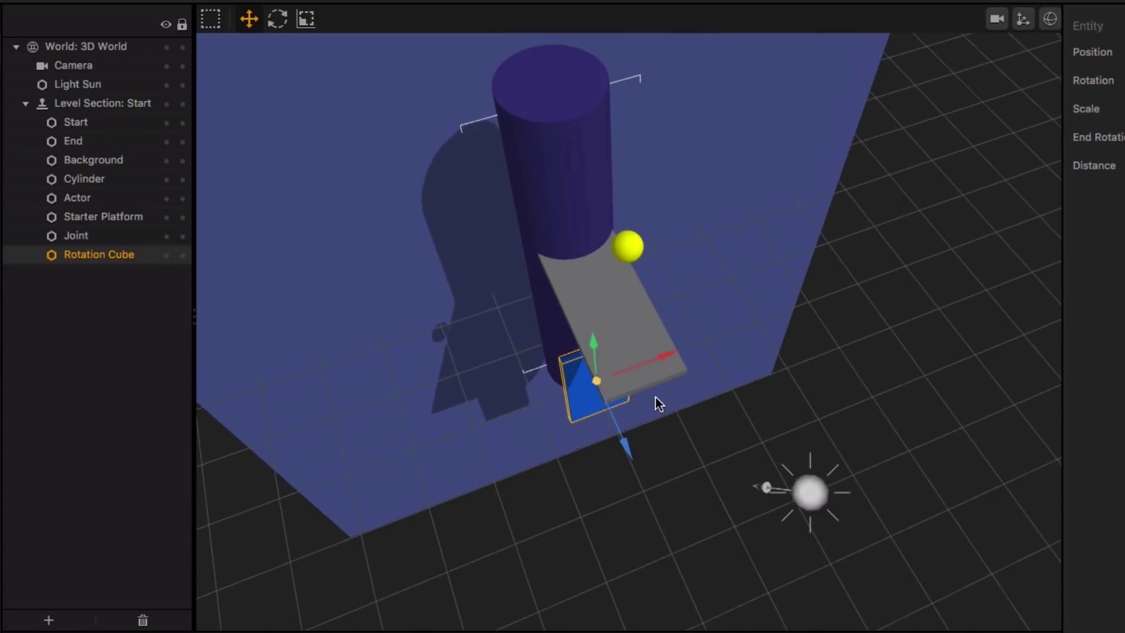
{"action": "scroll", "coordinate": [602, 410], "scroll_direction": "up", "scroll_amount": 2}
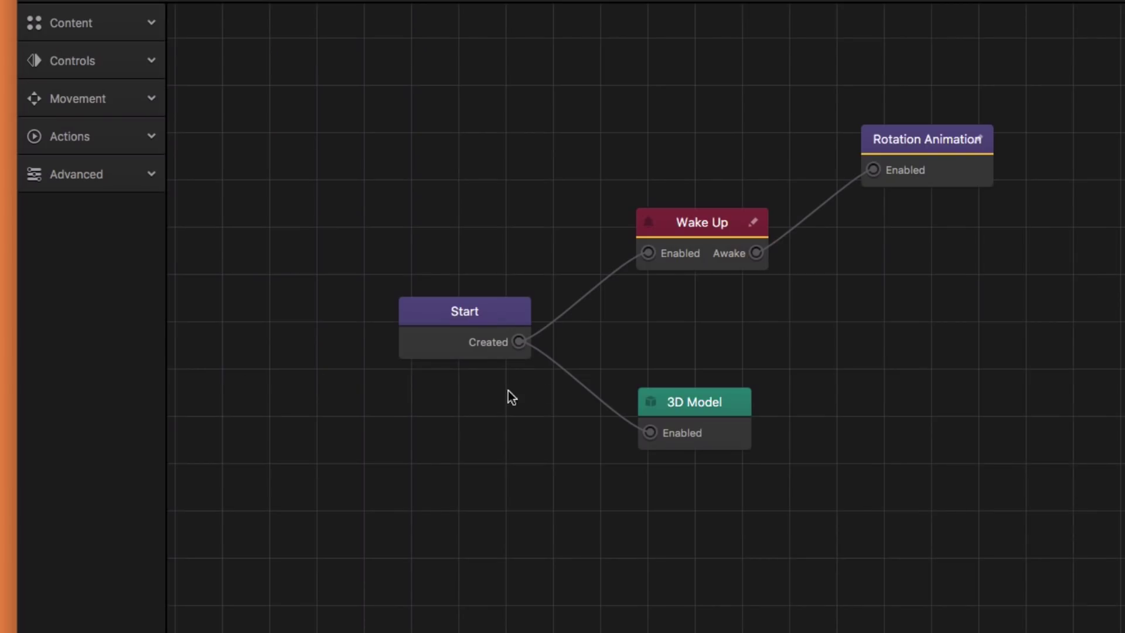
{"action": "left_click", "coordinate": [495, 323]}
{"action": "left_click", "coordinate": [967, 170]}
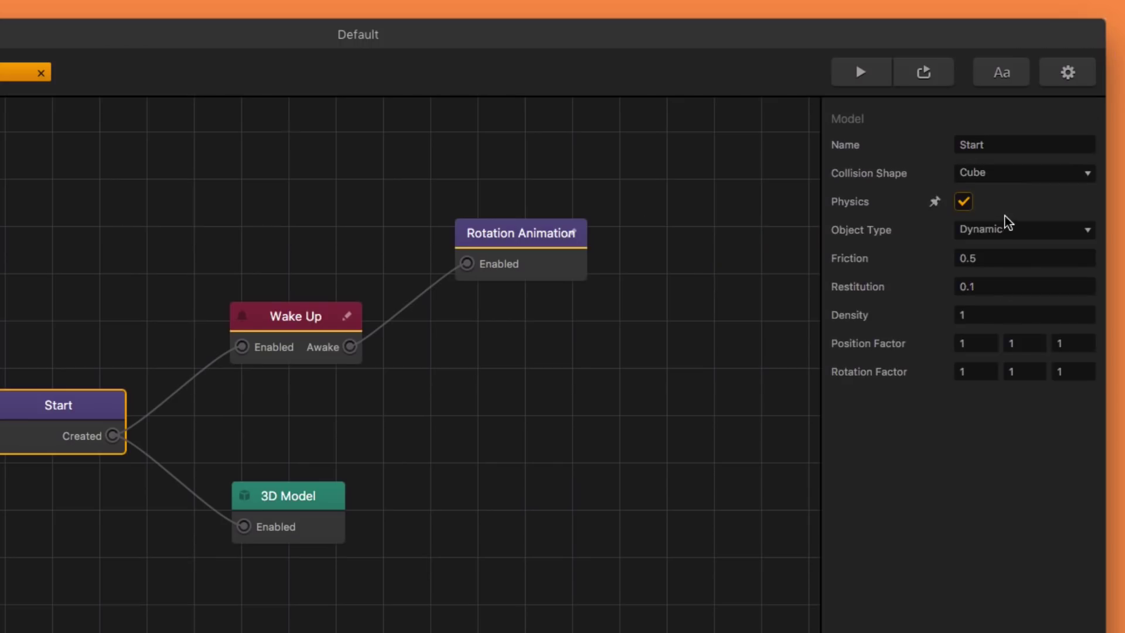
{"action": "left_click", "coordinate": [1005, 227]}
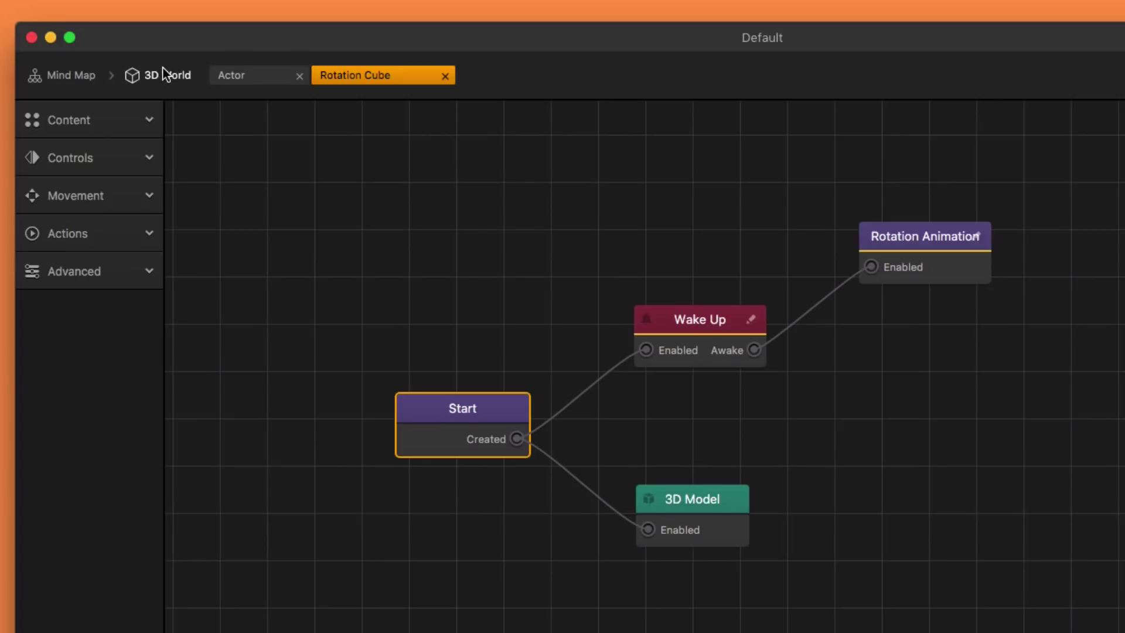
{"action": "left_click", "coordinate": [165, 74]}
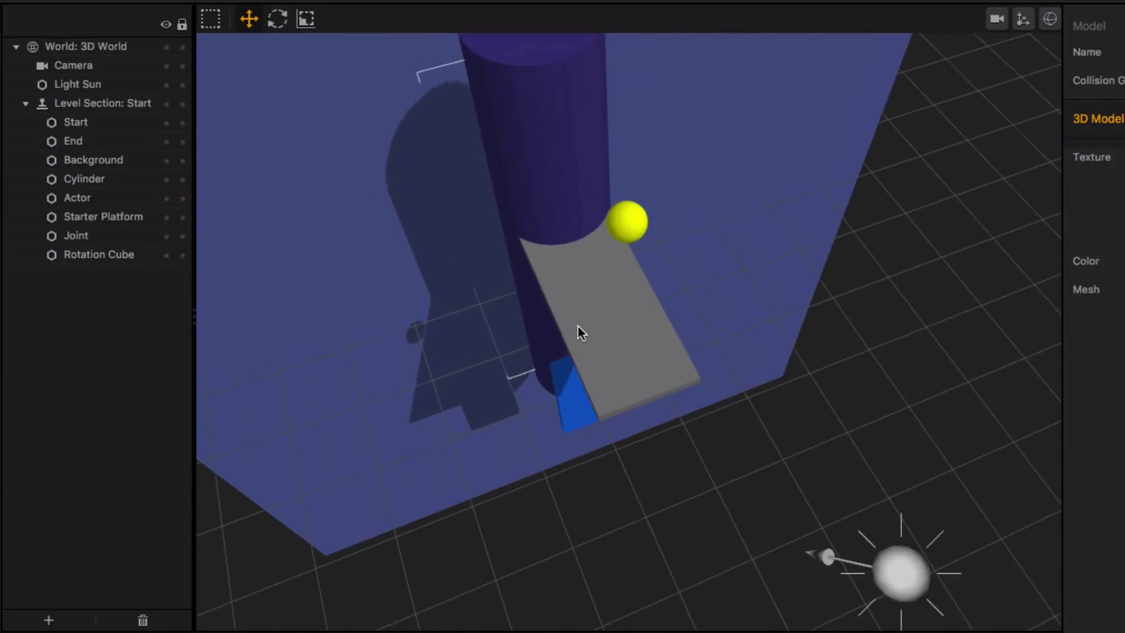
Make the Starter Platform a child of the Cylinder in the scene hierarchy
{"action": "right_click_drag", "start_coordinate": [583, 326], "coordinate": [634, 318]}
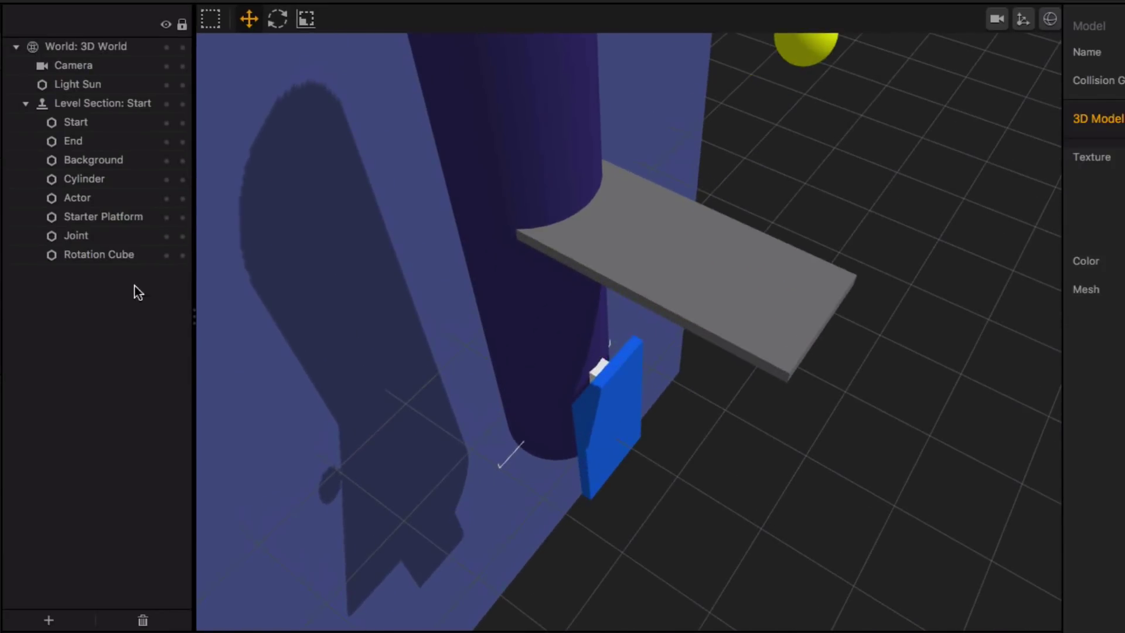
{"action": "left_click", "coordinate": [99, 216]}
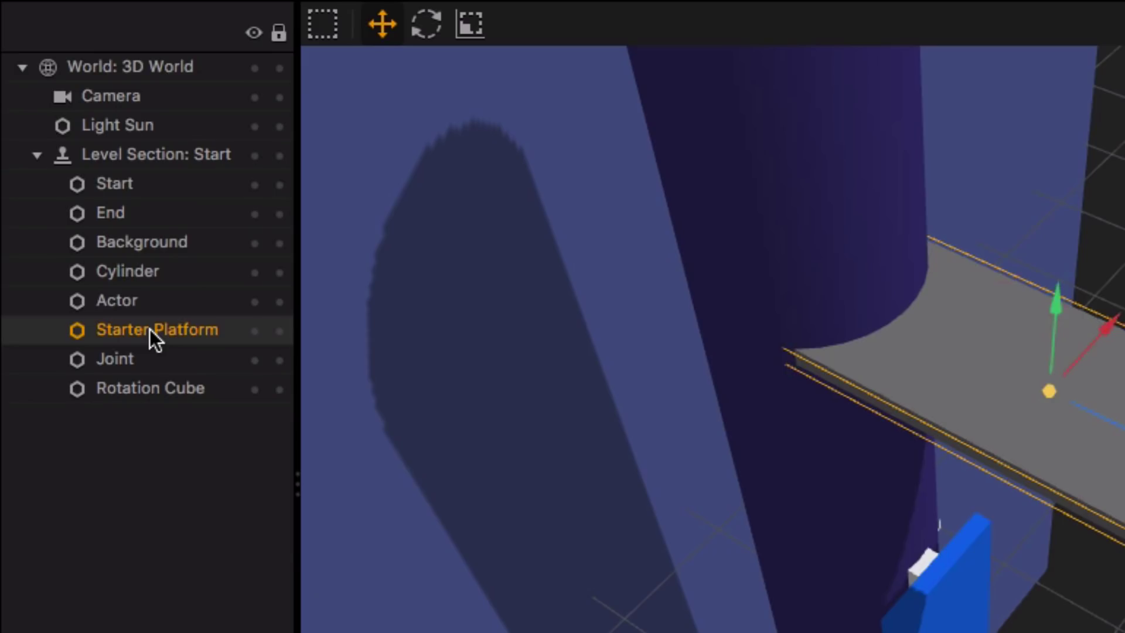
{"action": "left_click_drag", "start_coordinate": [150, 329], "coordinate": [188, 272]}
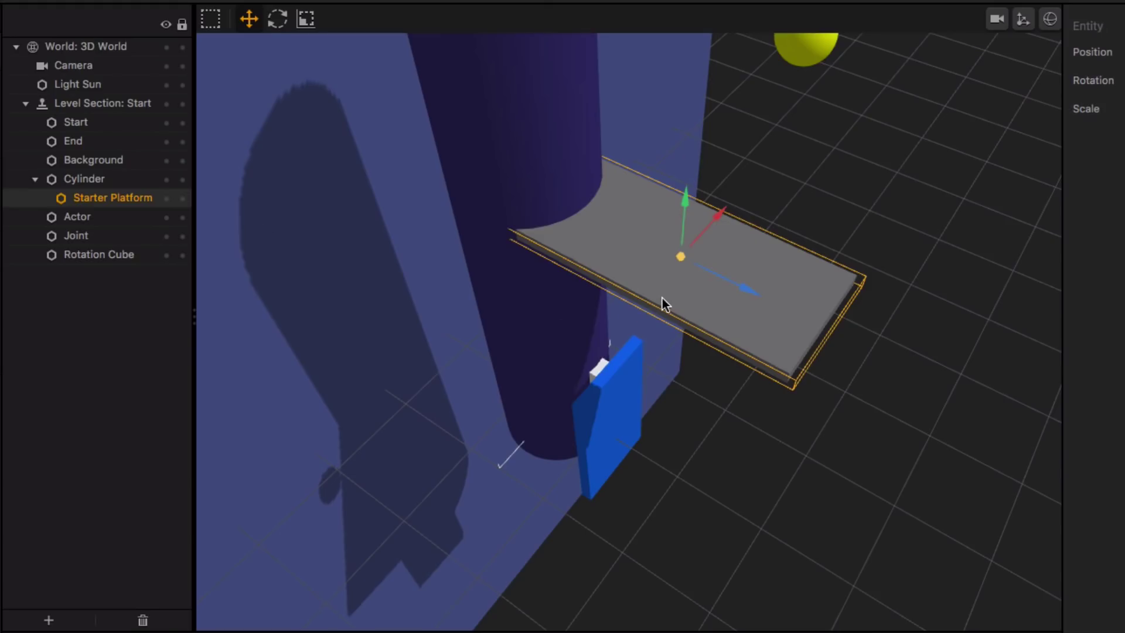
Preview the game, test turning the cylinder with its attached starter platform, and close the preview
{"action": "scroll", "coordinate": [662, 299], "scroll_direction": "down", "scroll_amount": 5}
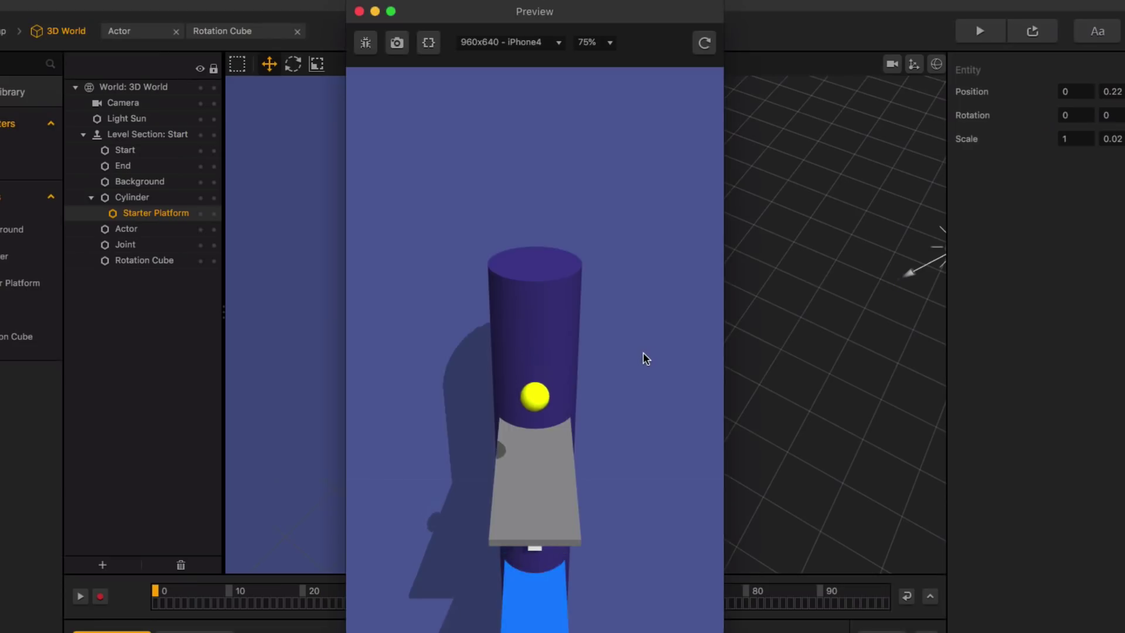
{"action": "mouse_move", "coordinate": [356, 615]}
{"action": "left_mouse_down"}
{"action": "mouse_move", "coordinate": [382, 614]}
{"action": "mouse_move", "coordinate": [336, 619]}
{"action": "left_mouse_up"}
{"action": "left_click_drag", "start_coordinate": [540, 490], "coordinate": [542, 593]}
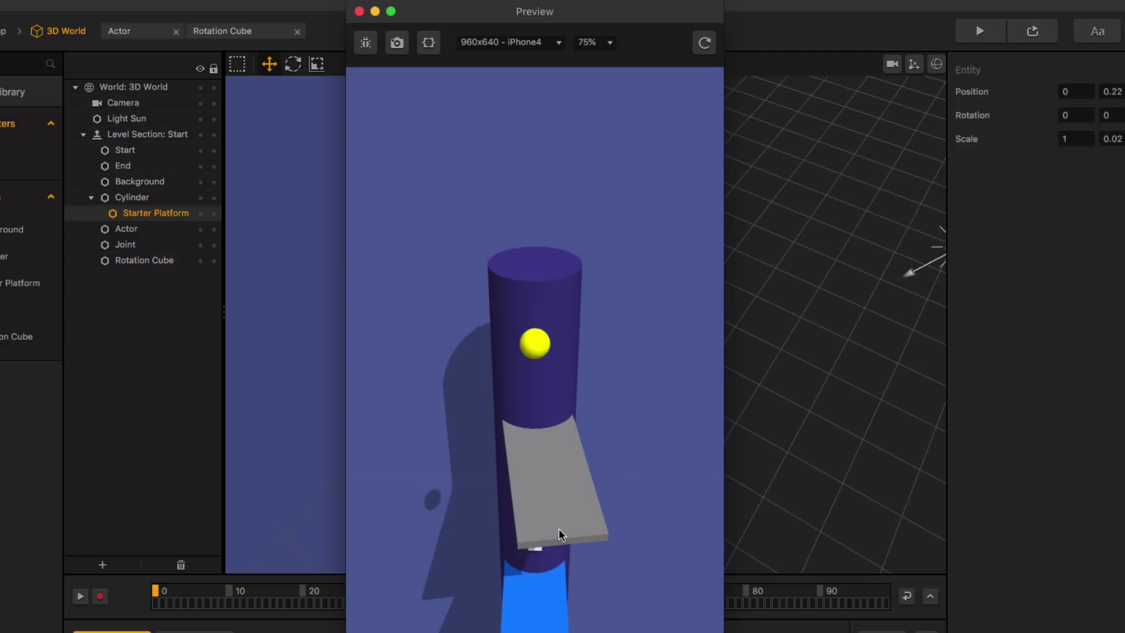
{"action": "left_click_drag", "start_coordinate": [538, 569], "coordinate": [568, 573]}
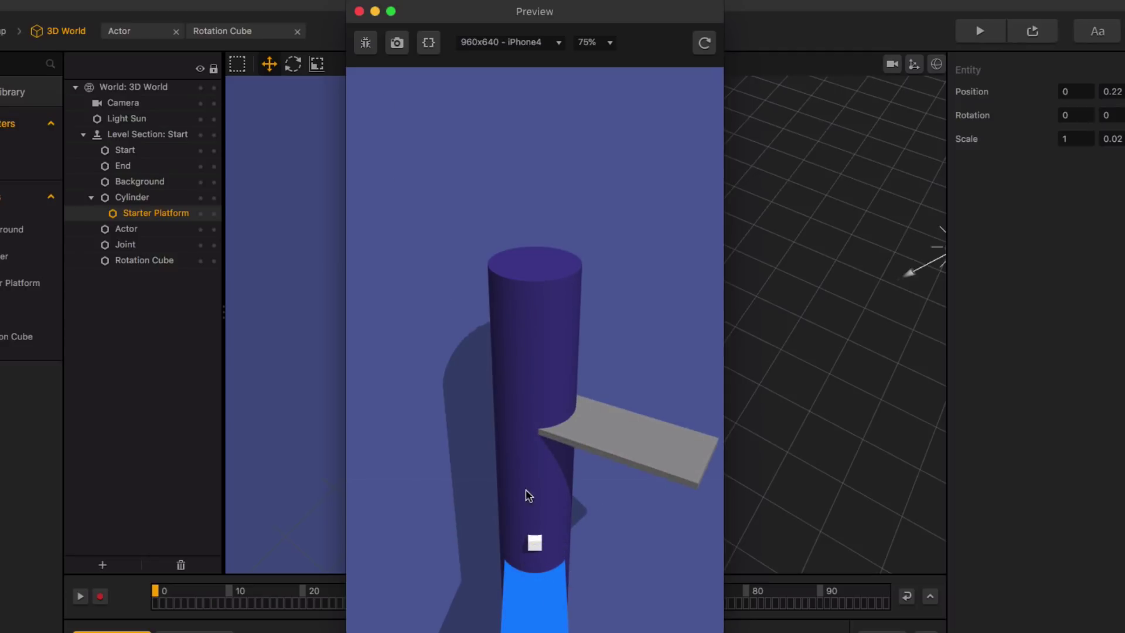
{"action": "left_click", "coordinate": [360, 11]}
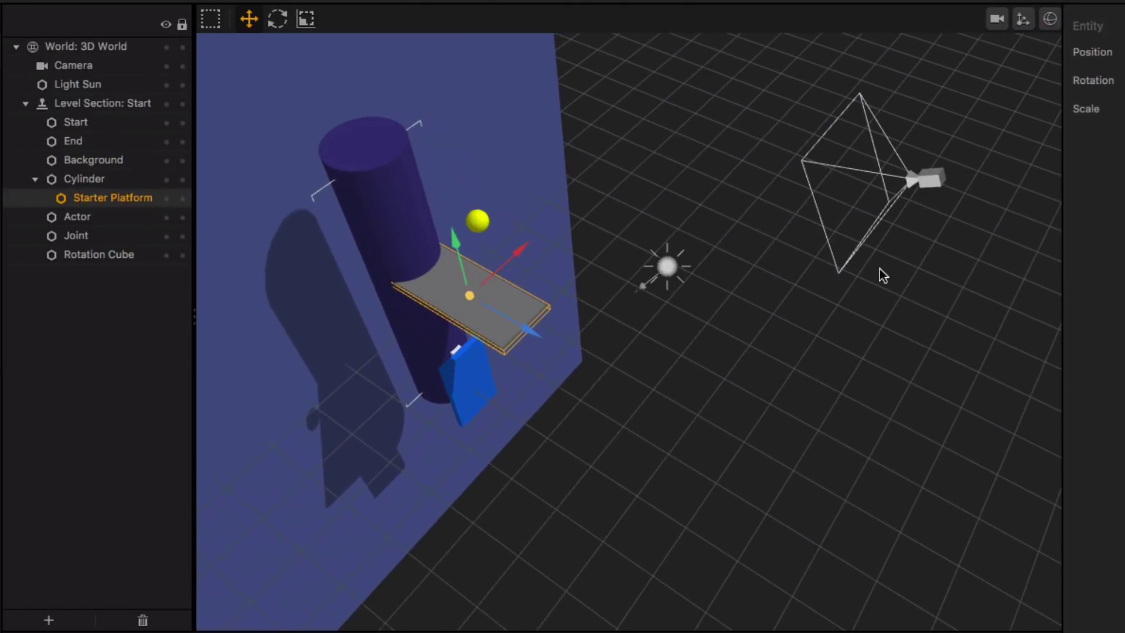
Set the camera's Position Follow to Character, after trying Game Path
{"action": "left_click", "coordinate": [926, 179]}
{"action": "left_click", "coordinate": [1031, 190]}
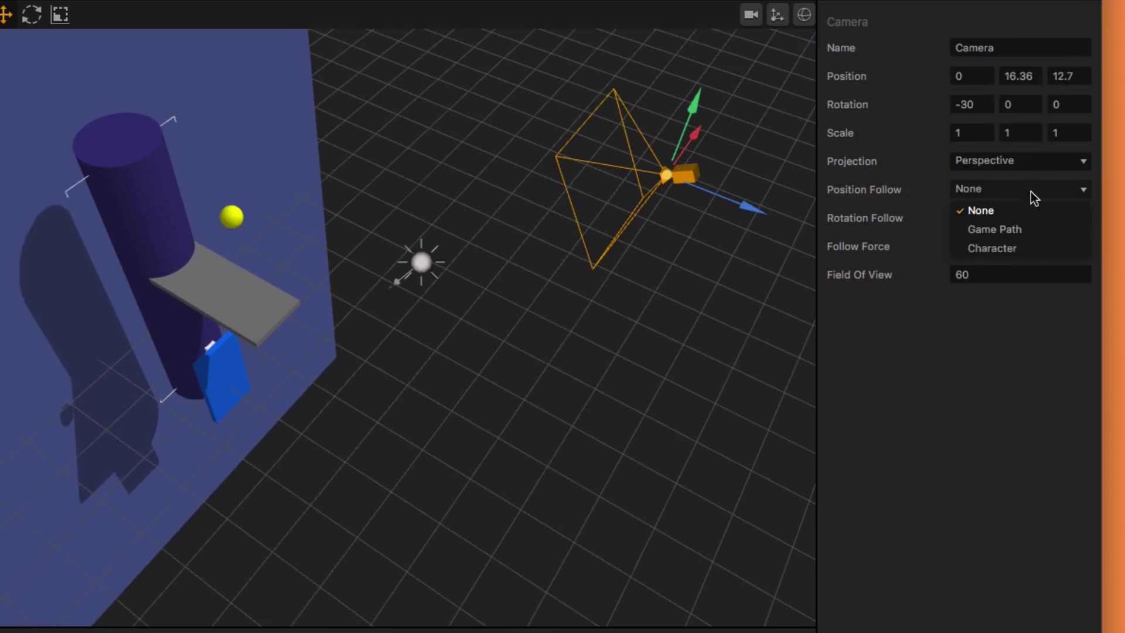
{"action": "left_click", "coordinate": [994, 230]}
{"action": "left_click", "coordinate": [996, 186]}
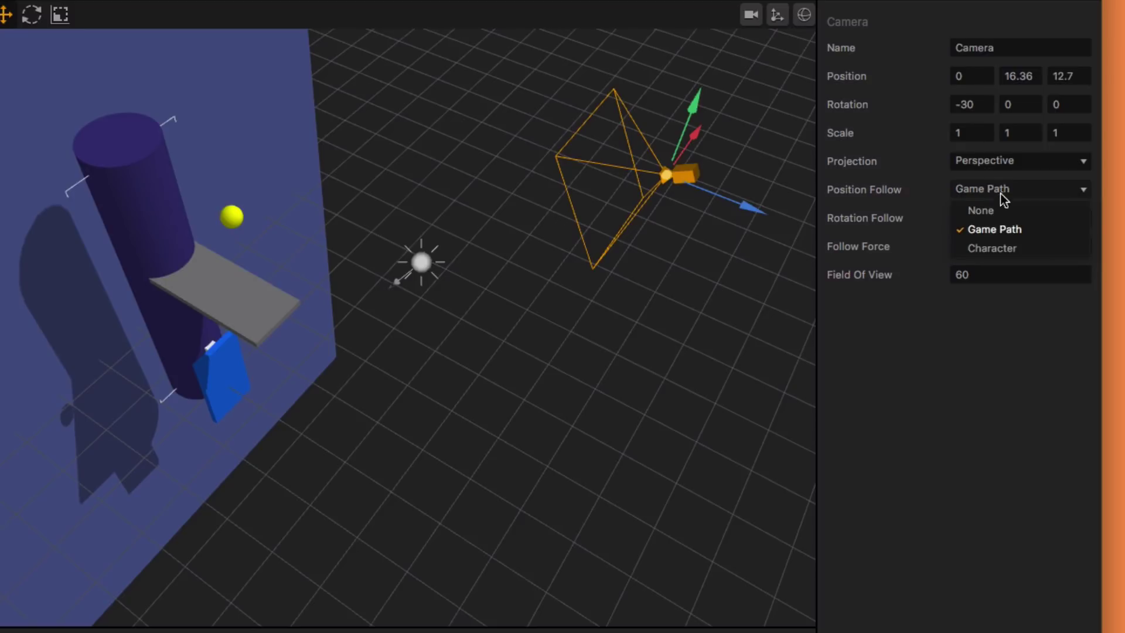
{"action": "left_click", "coordinate": [996, 248]}
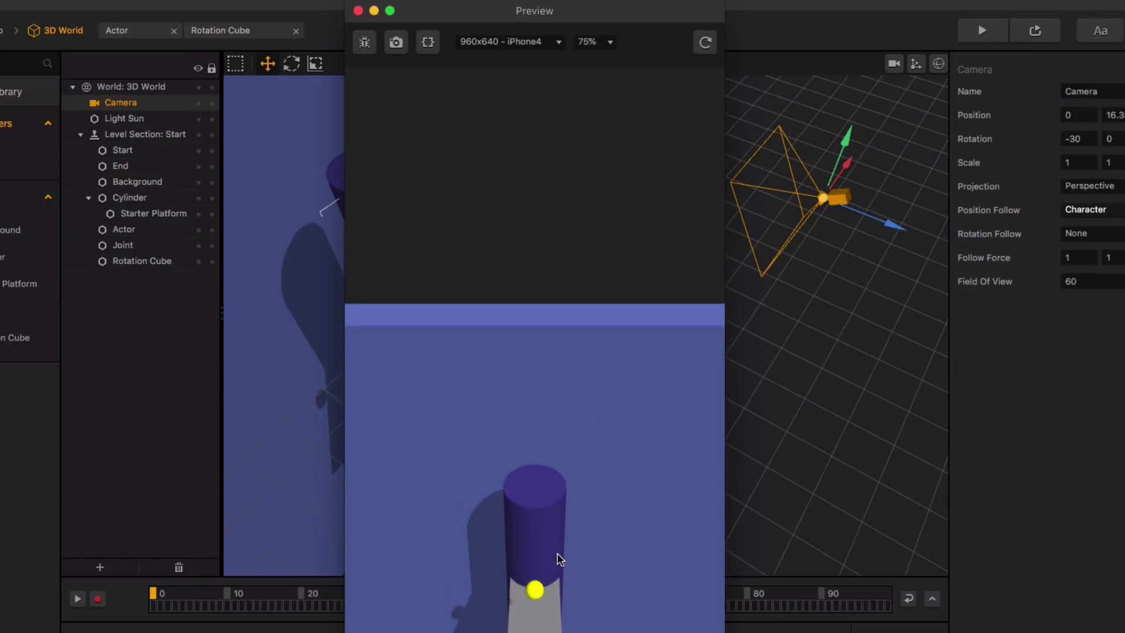
Lower the camera to about Y 7.59 and place it at Z 13.63, checking the framing in the game preview
{"action": "left_click_drag", "start_coordinate": [846, 141], "coordinate": [810, 316]}
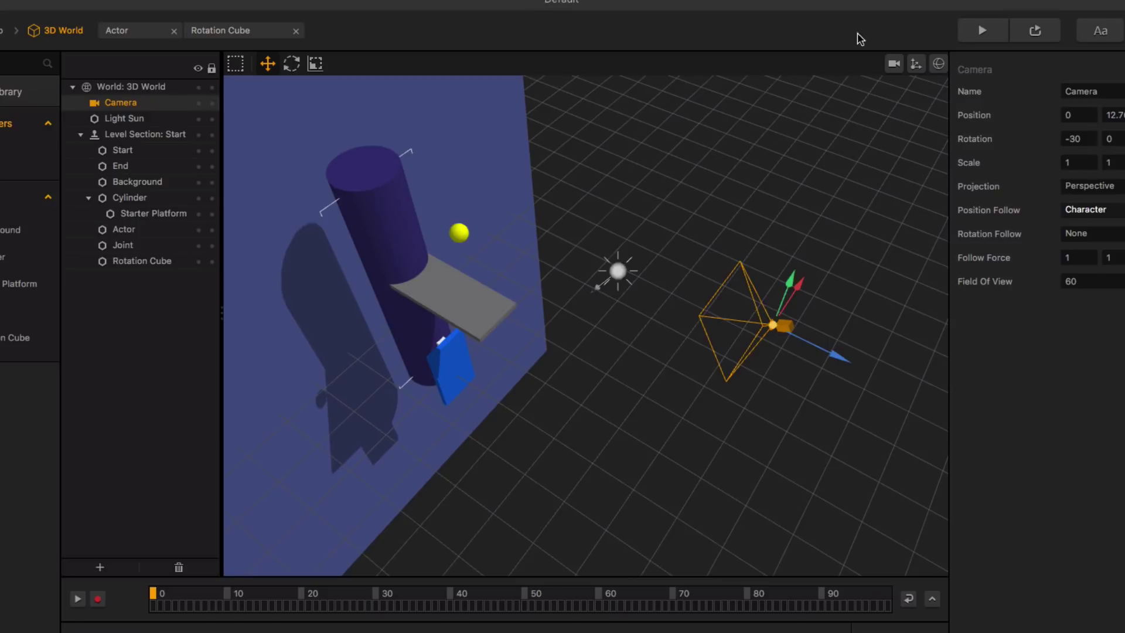
{"action": "left_click", "coordinate": [969, 30]}
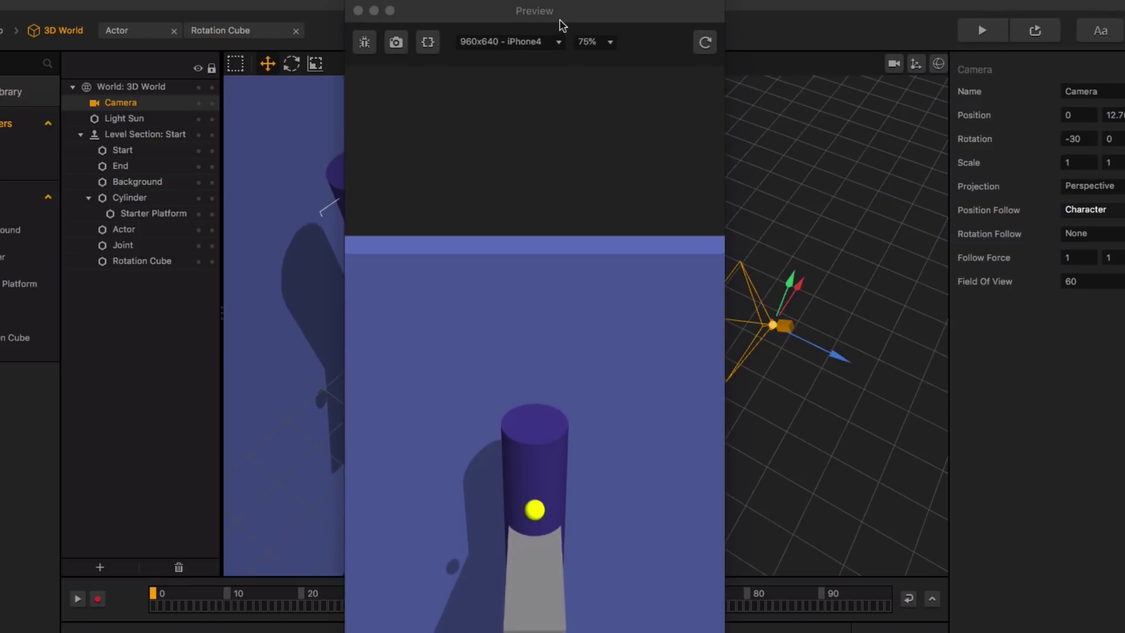
{"action": "left_click_drag", "start_coordinate": [790, 293], "coordinate": [816, 482]}
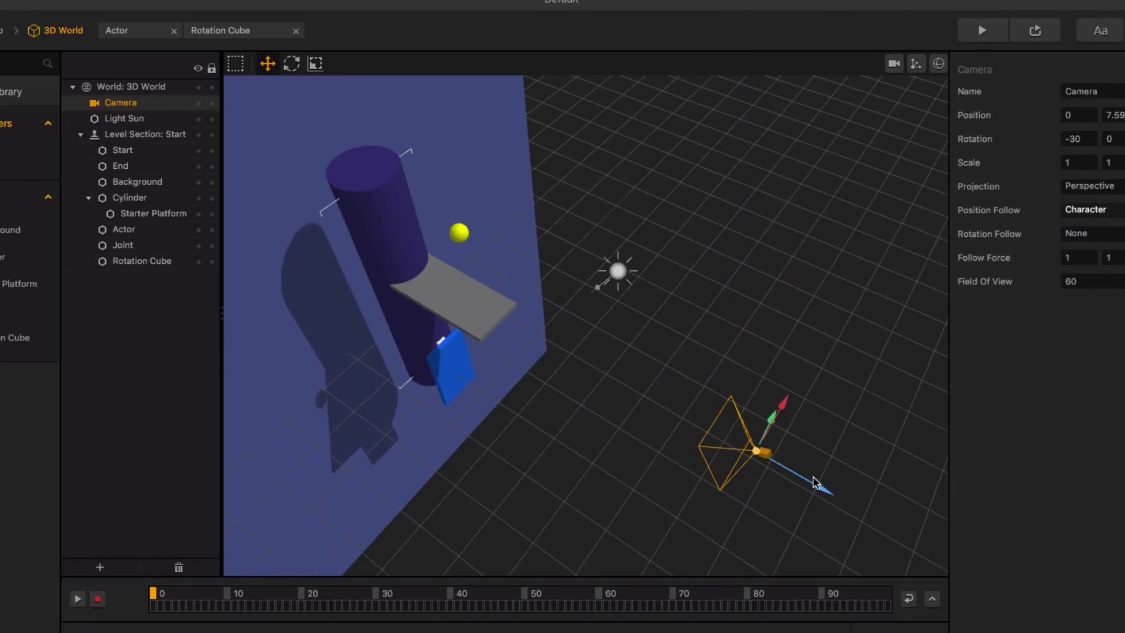
{"action": "left_click", "coordinate": [982, 31]}
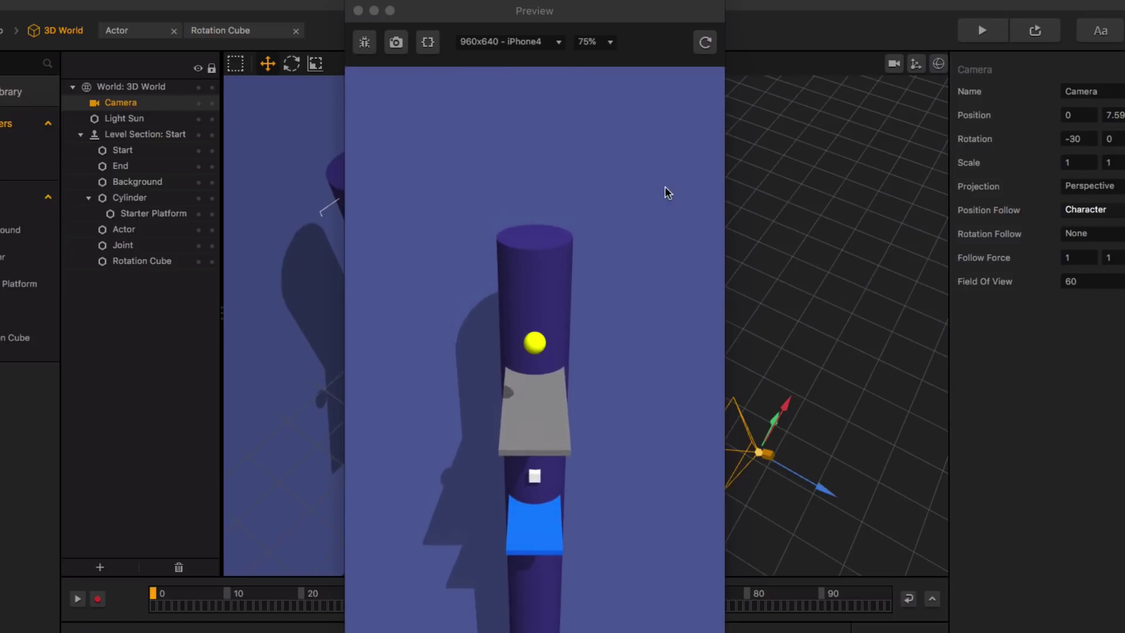
{"action": "left_click", "coordinate": [359, 12]}
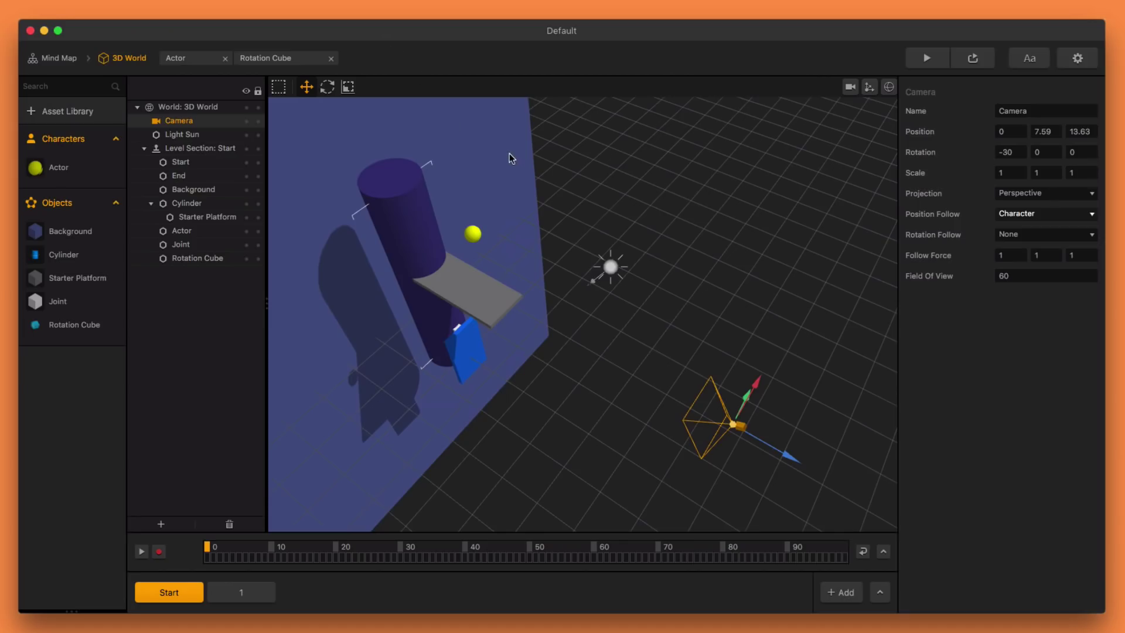
Stretch the Background vertically to a Y scale of about 27.24
{"action": "scroll", "coordinate": [502, 209], "scroll_direction": "down", "scroll_amount": 5}
{"action": "left_click", "coordinate": [380, 227]}
{"action": "scroll", "coordinate": [410, 230], "scroll_direction": "down", "scroll_amount": 2}
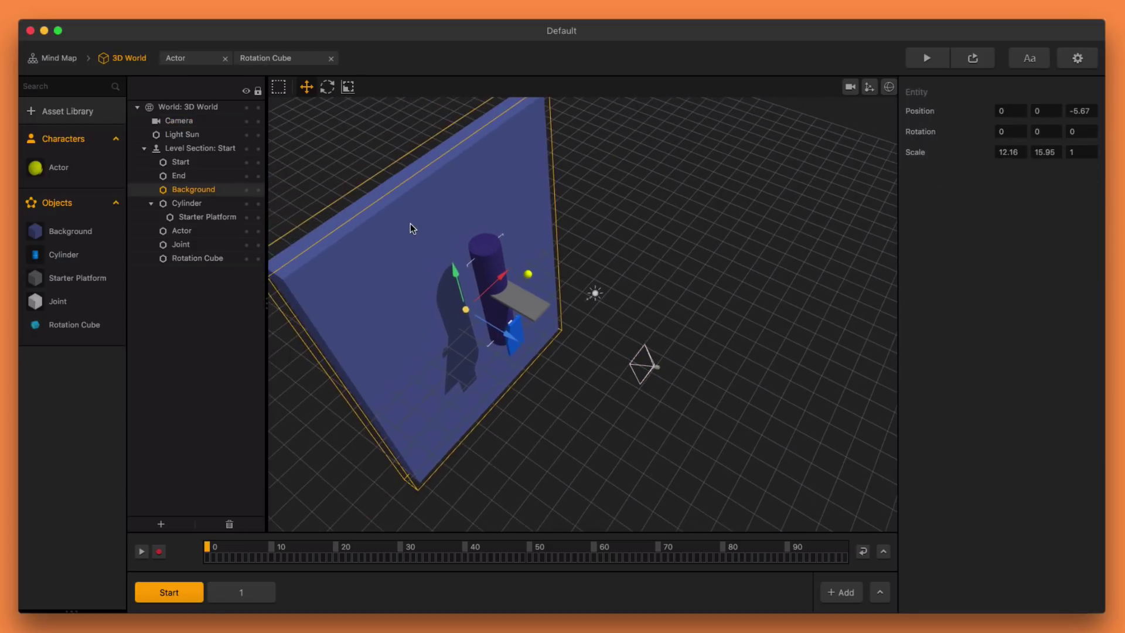
{"action": "left_click", "coordinate": [348, 87]}
{"action": "left_click_drag", "start_coordinate": [457, 272], "coordinate": [450, 245]}
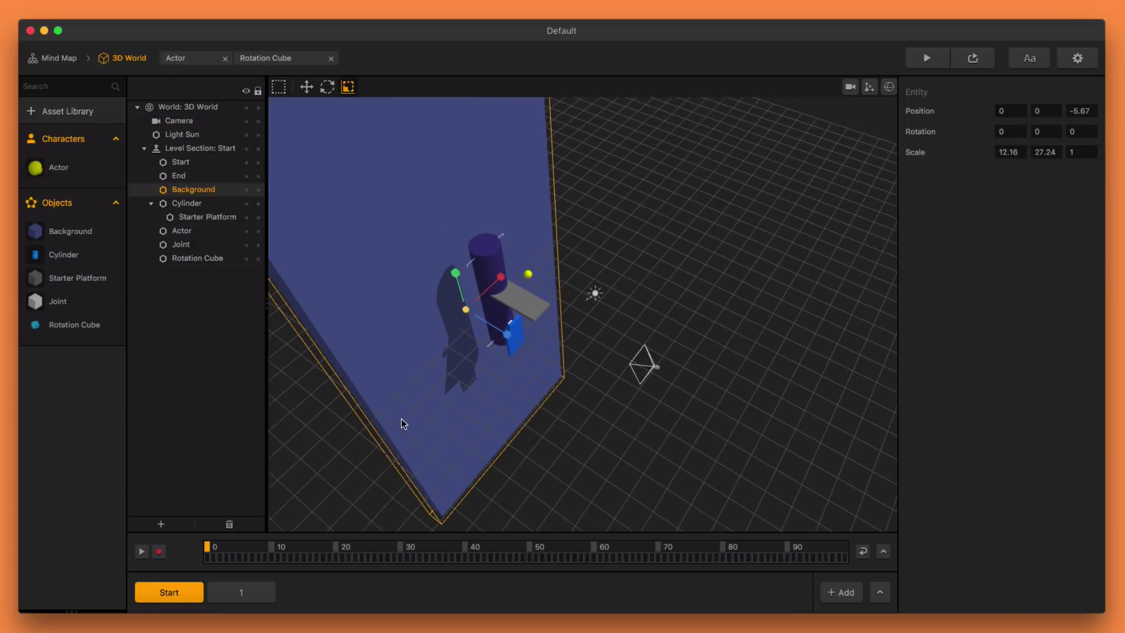
Make the Rotation Cube a direct child of the Cylinder in the scene hierarchy
{"action": "scroll", "coordinate": [496, 348], "scroll_direction": "up", "scroll_amount": 5}
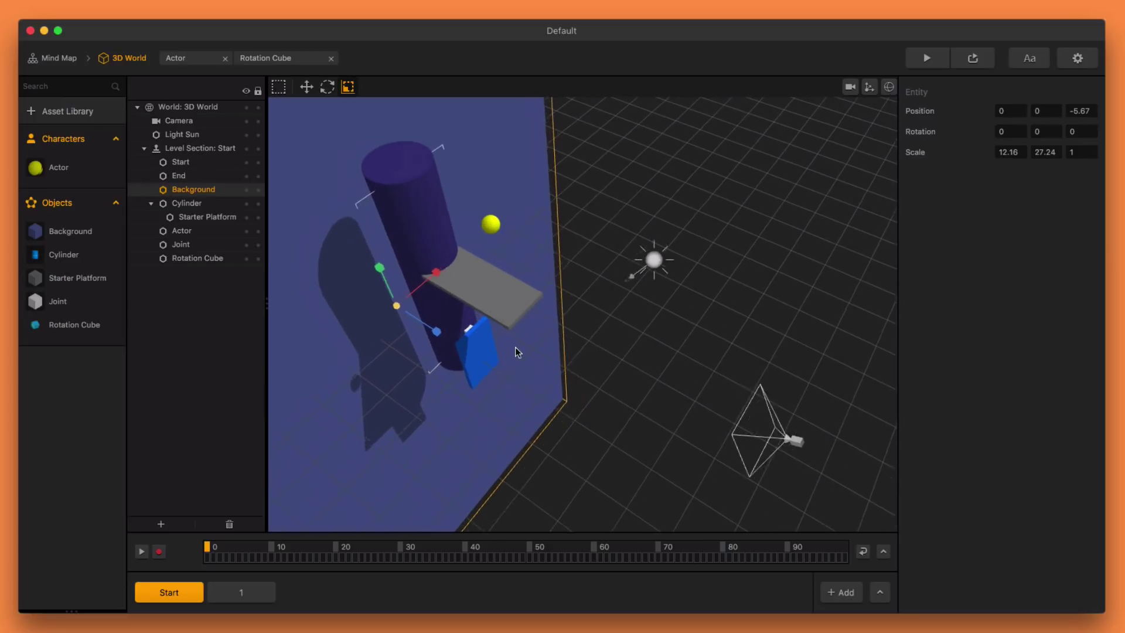
{"action": "scroll", "coordinate": [586, 346], "scroll_direction": "up", "scroll_amount": 6}
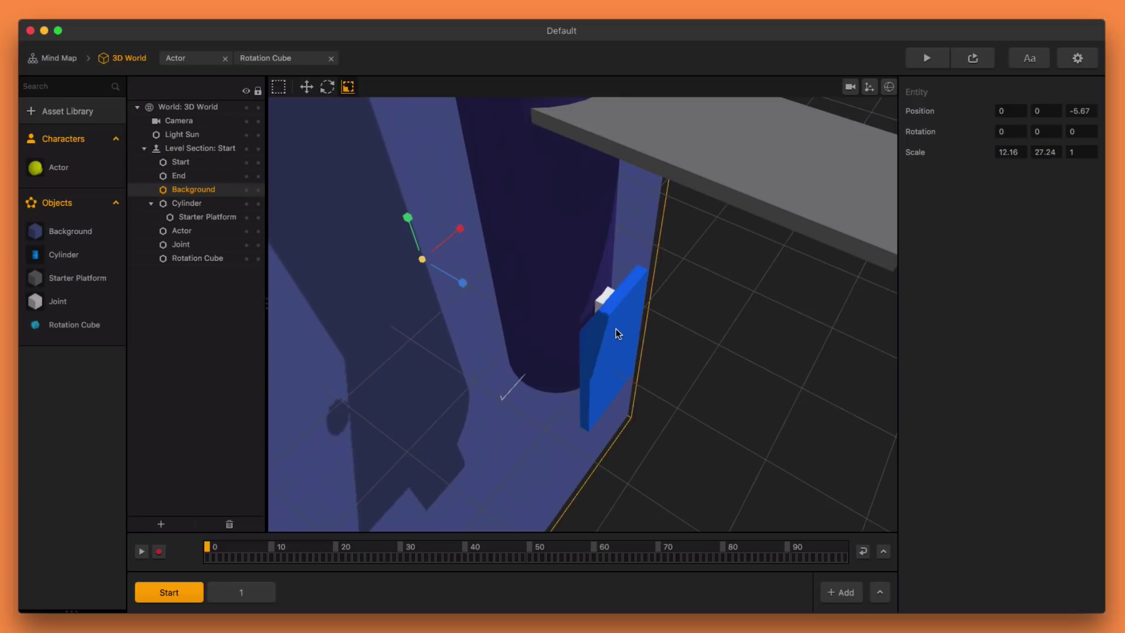
{"action": "middle_click_drag", "start_coordinate": [629, 276], "coordinate": [623, 327]}
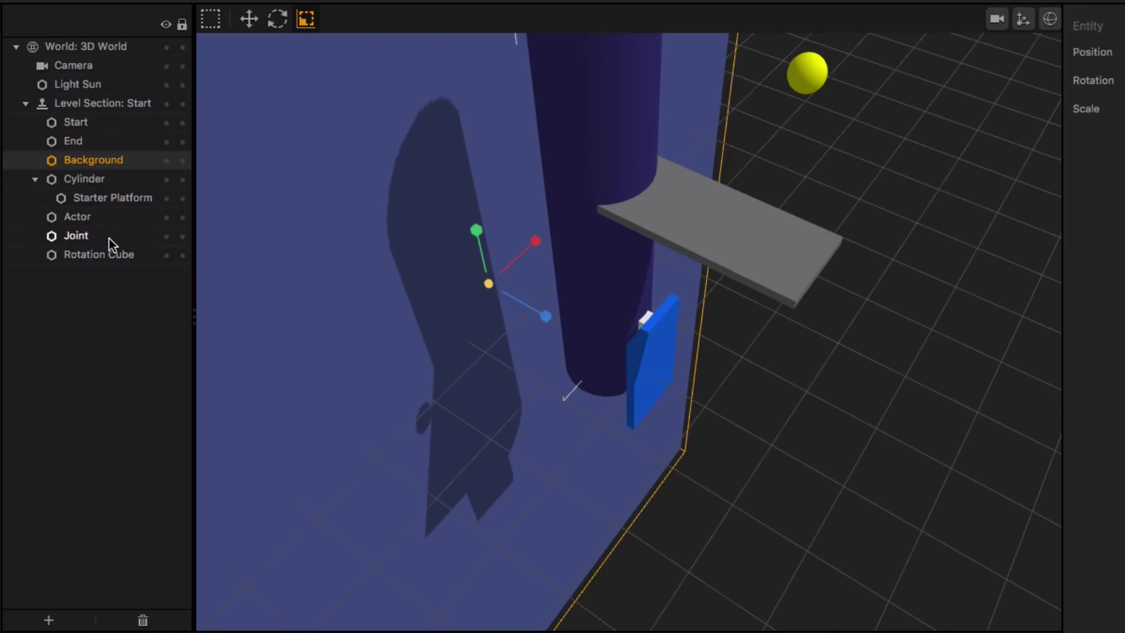
{"action": "left_click_drag", "start_coordinate": [100, 256], "coordinate": [118, 182]}
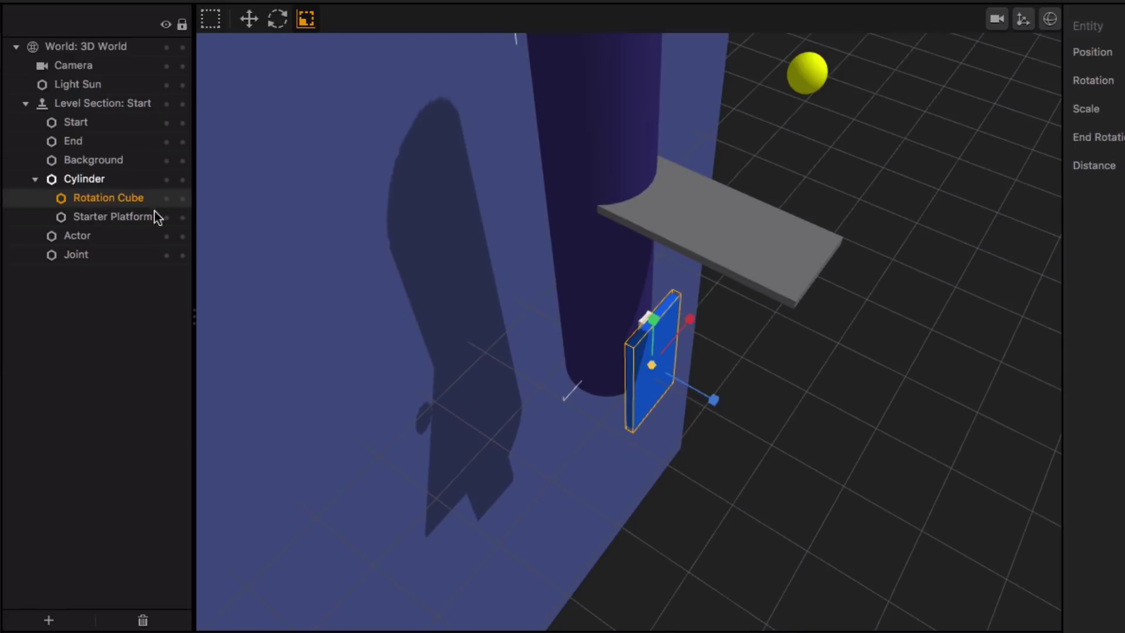
{"action": "scroll", "coordinate": [725, 430], "scroll_direction": "up", "scroll_amount": 4}
{"action": "left_click", "coordinate": [277, 19]}
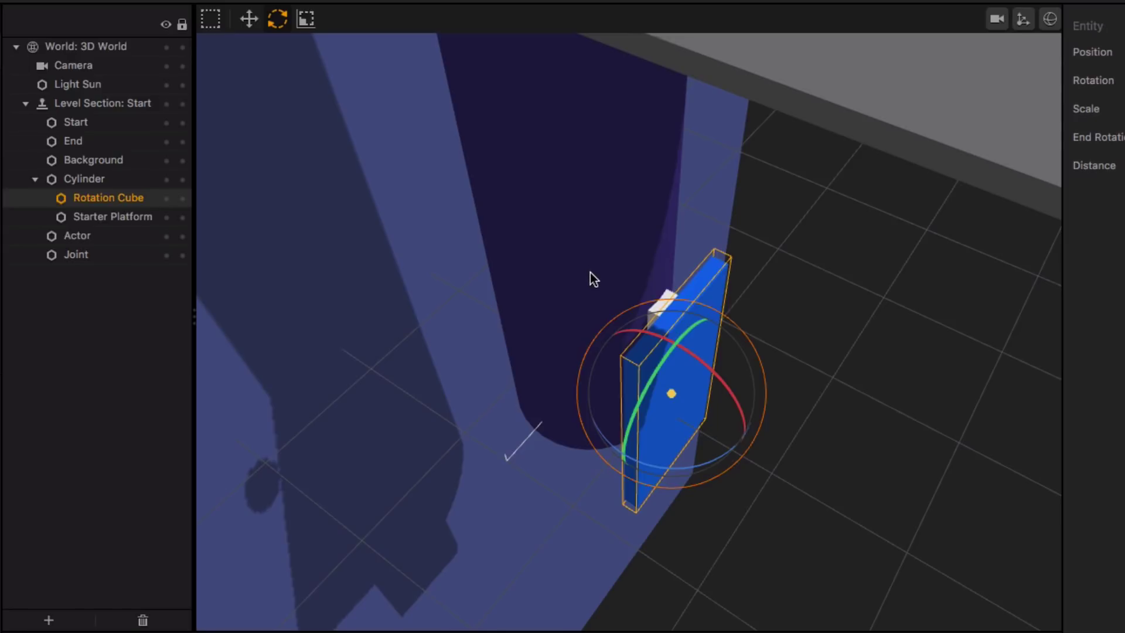
{"action": "scroll", "coordinate": [566, 387], "scroll_direction": "down", "scroll_amount": 4}
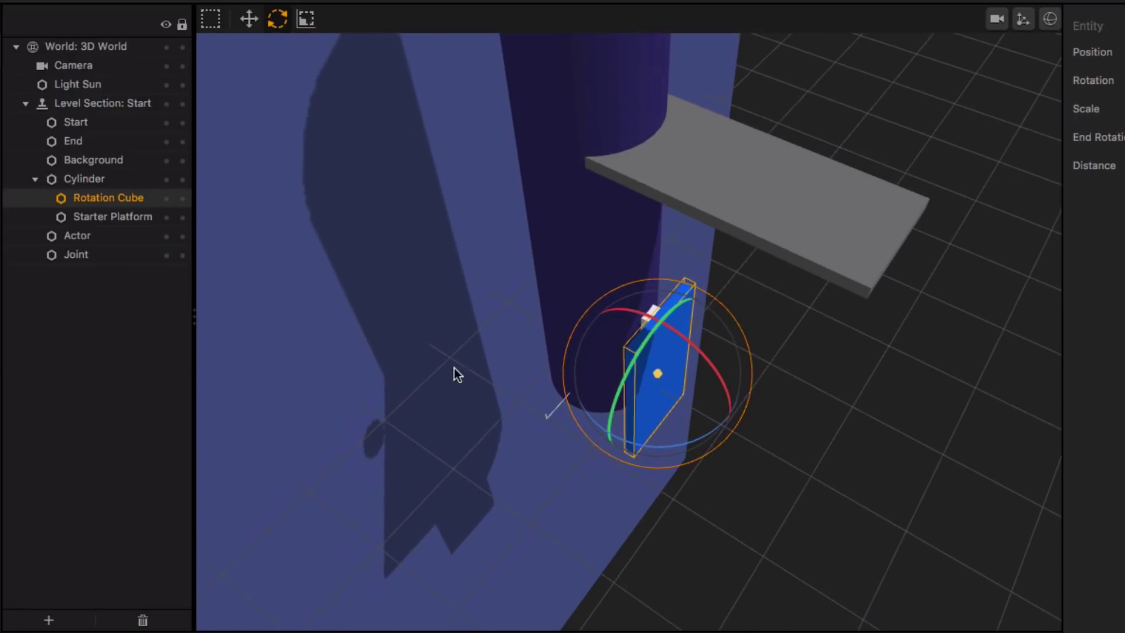
Make the Joint a child of the Cylinder and nest the Rotation Cube under the Joint
{"action": "left_click", "coordinate": [84, 255]}
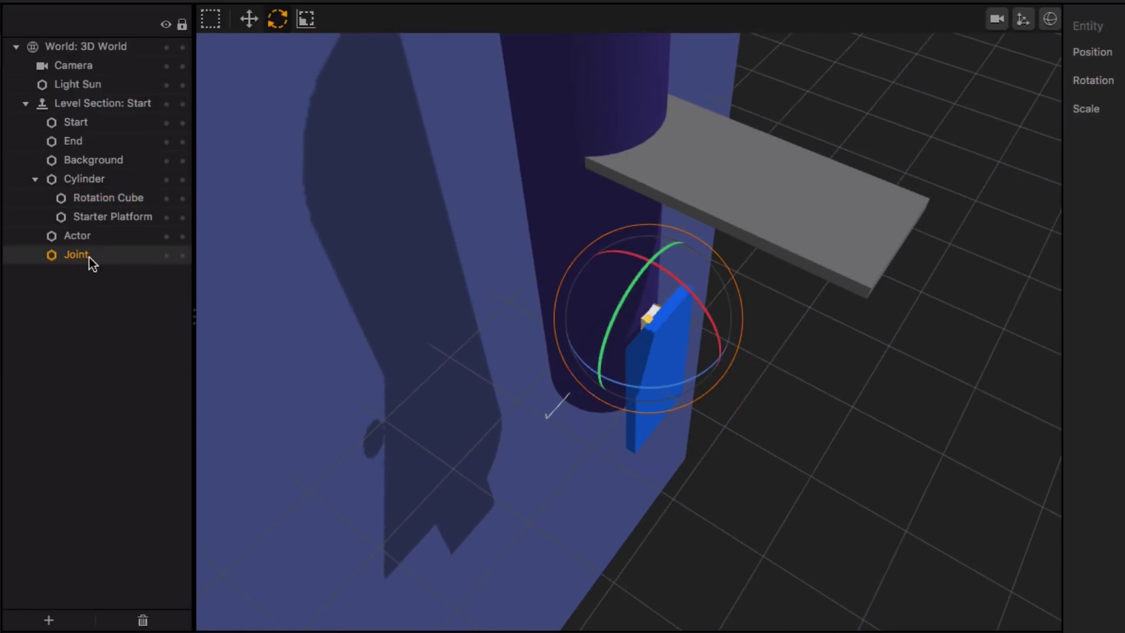
{"action": "left_click_drag", "start_coordinate": [89, 258], "coordinate": [93, 179]}
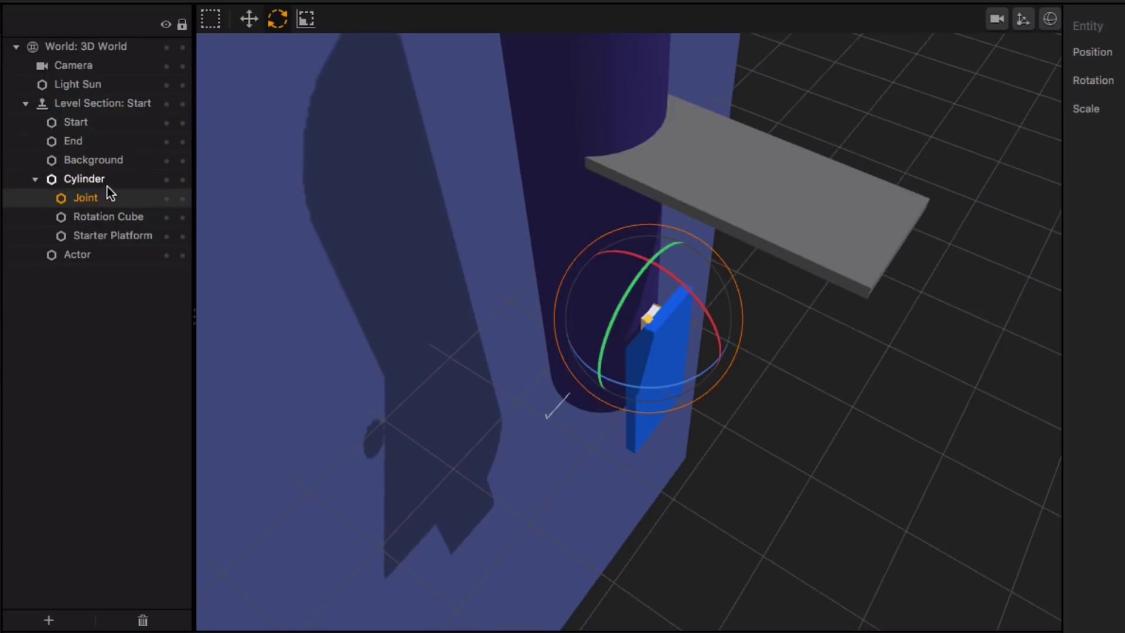
{"action": "left_click", "coordinate": [109, 216]}
{"action": "left_click_drag", "start_coordinate": [109, 217], "coordinate": [109, 197]}
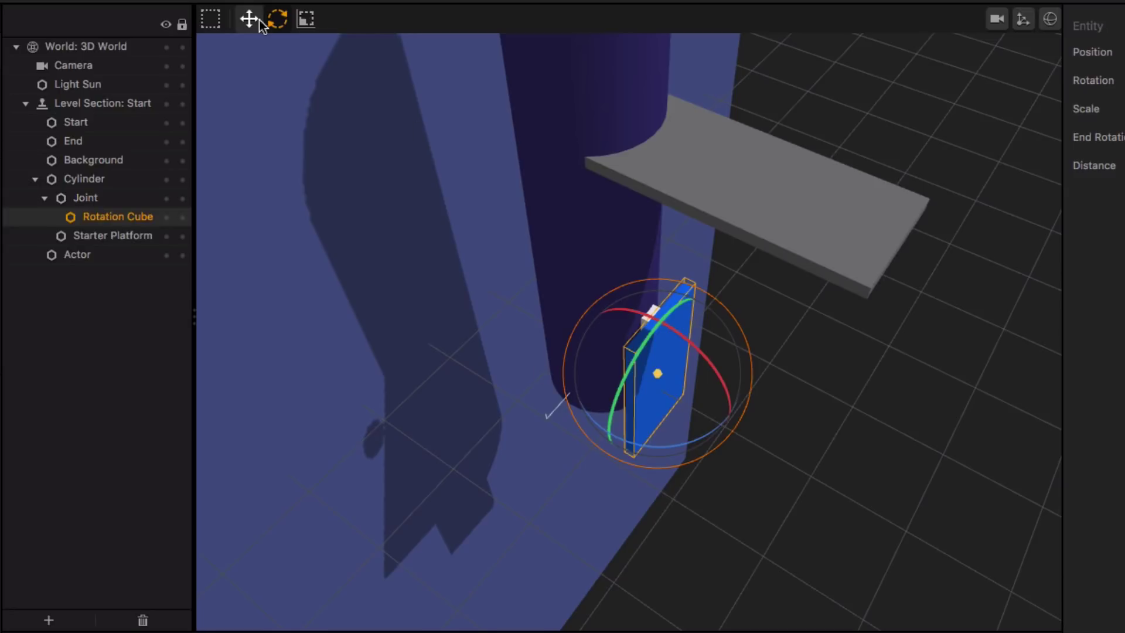
{"action": "left_click", "coordinate": [112, 201]}
{"action": "scroll", "coordinate": [771, 419], "scroll_direction": "up", "scroll_amount": 5}
{"action": "scroll", "coordinate": [732, 424], "scroll_direction": "down", "scroll_amount": 3}
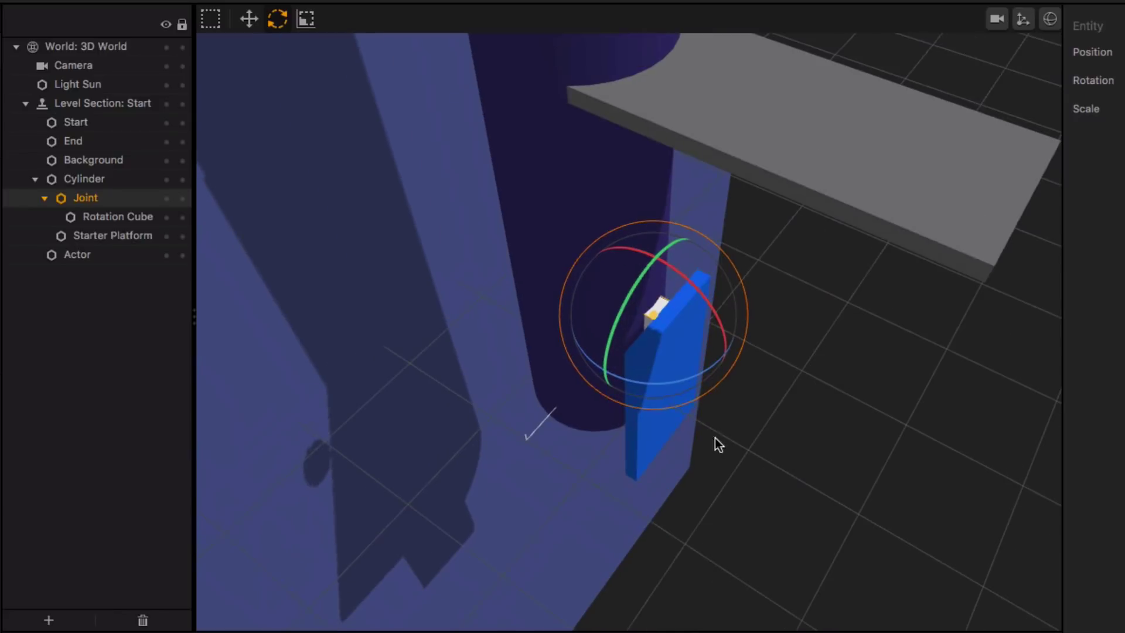
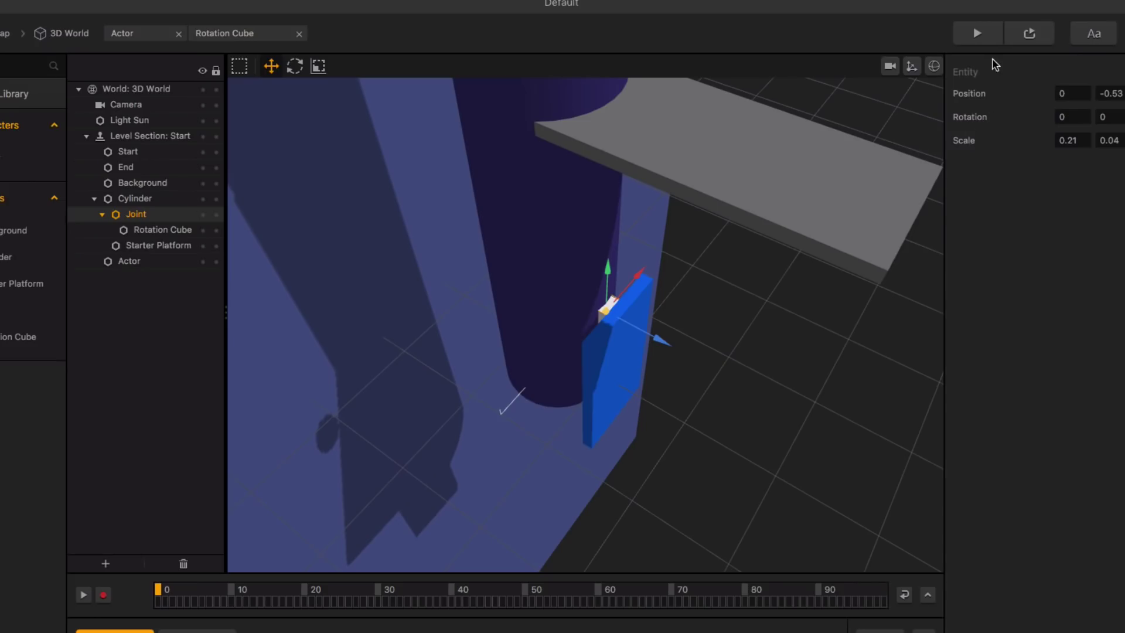
Preview the game, test turning the cylinder with its attached platforms, restart it once, and close the preview
{"action": "left_click", "coordinate": [978, 34]}
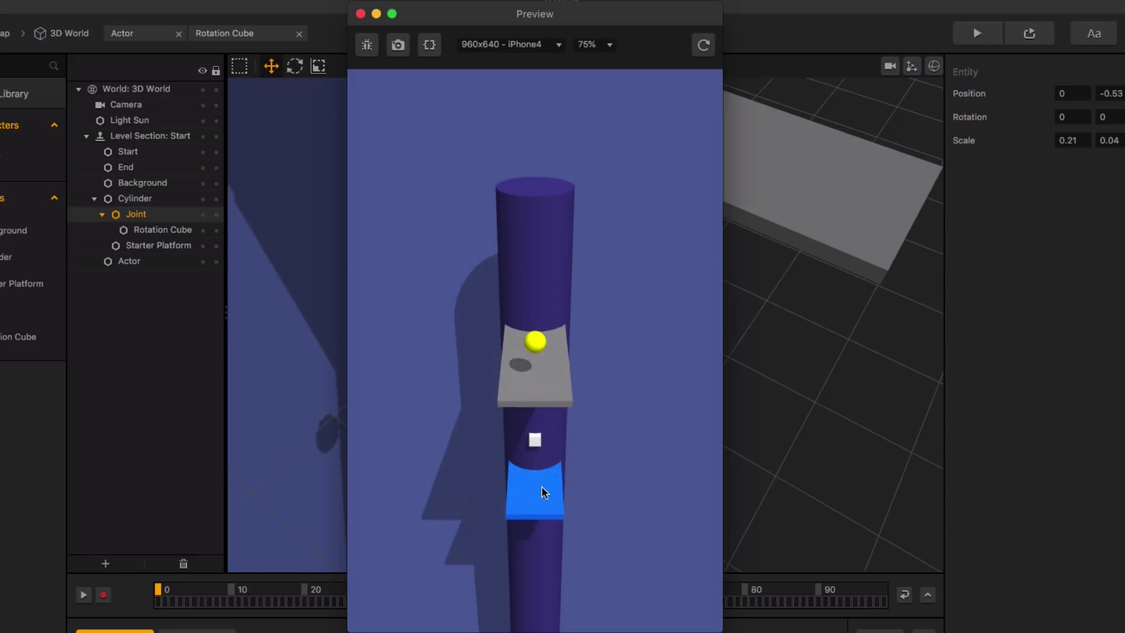
{"action": "left_click_drag", "start_coordinate": [542, 492], "coordinate": [591, 505]}
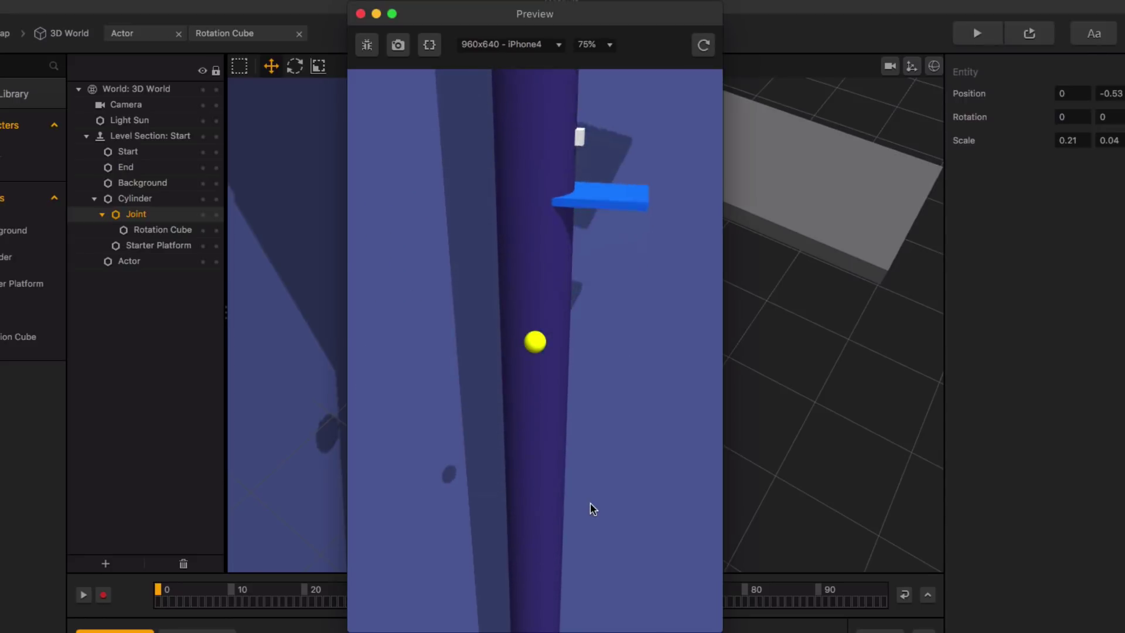
{"action": "left_click", "coordinate": [702, 45]}
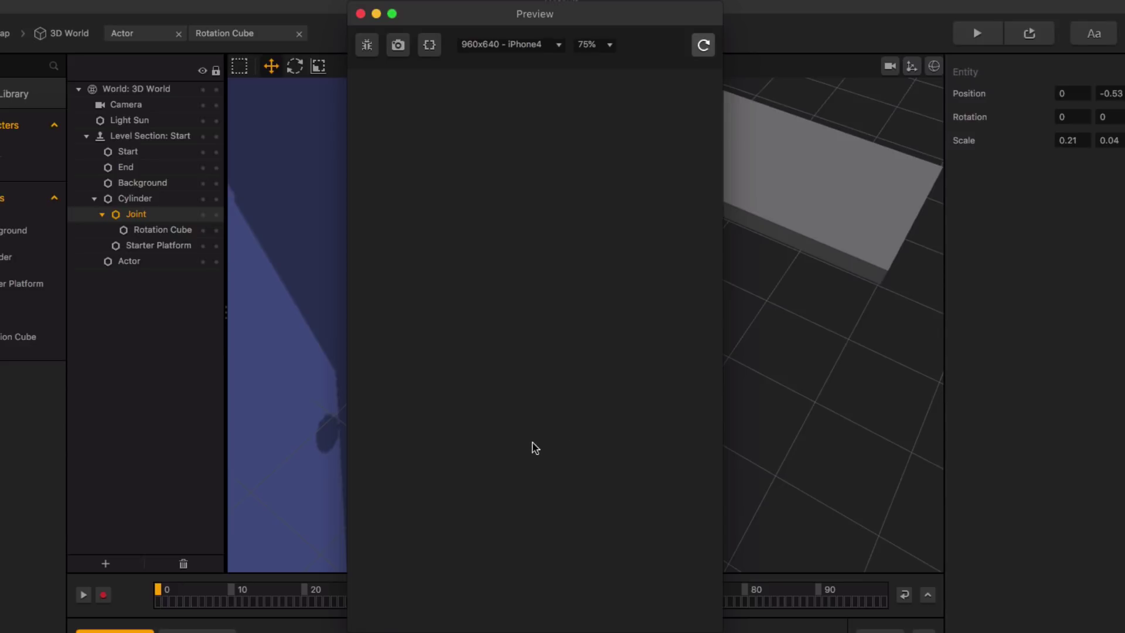
{"action": "mouse_move", "coordinate": [534, 438]}
{"action": "left_mouse_down"}
{"action": "mouse_move", "coordinate": [583, 452]}
{"action": "mouse_move", "coordinate": [541, 455]}
{"action": "left_mouse_up"}
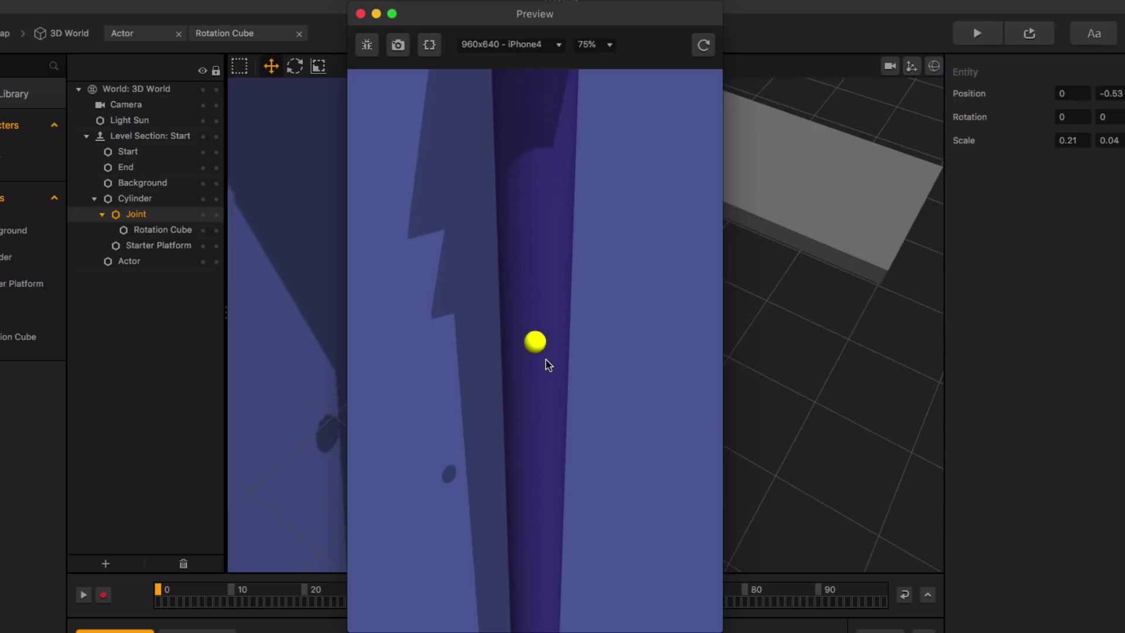
{"action": "left_click", "coordinate": [360, 13]}
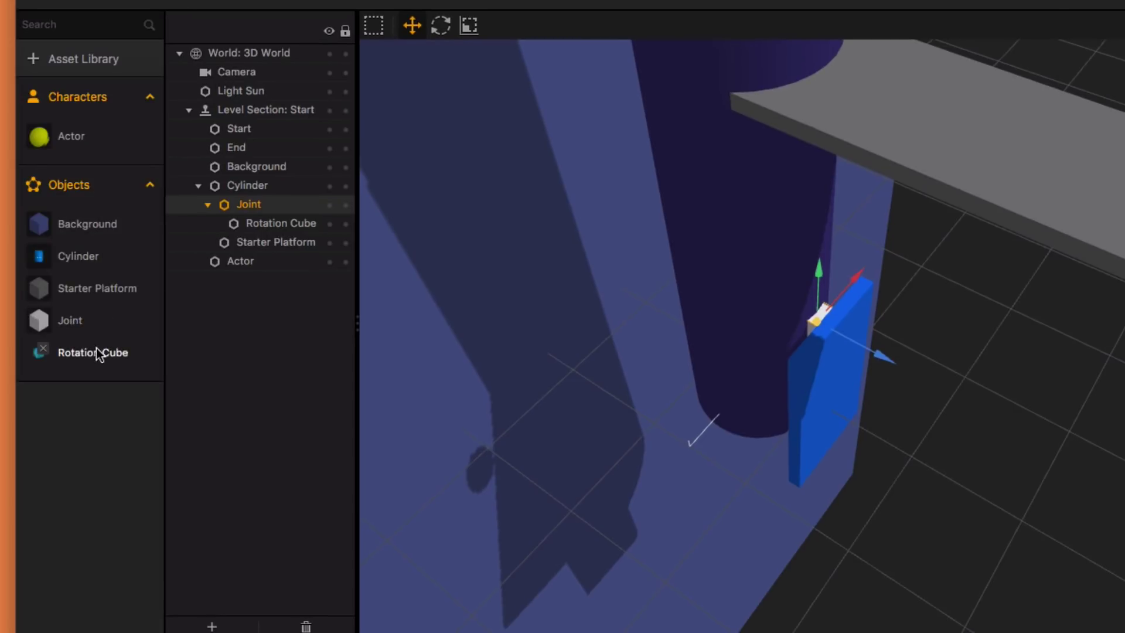
Set the Z position of the Rotation Cube's 3D Model node to 1
{"action": "left_click", "coordinate": [96, 356]}
{"action": "double_click", "coordinate": [96, 355]}
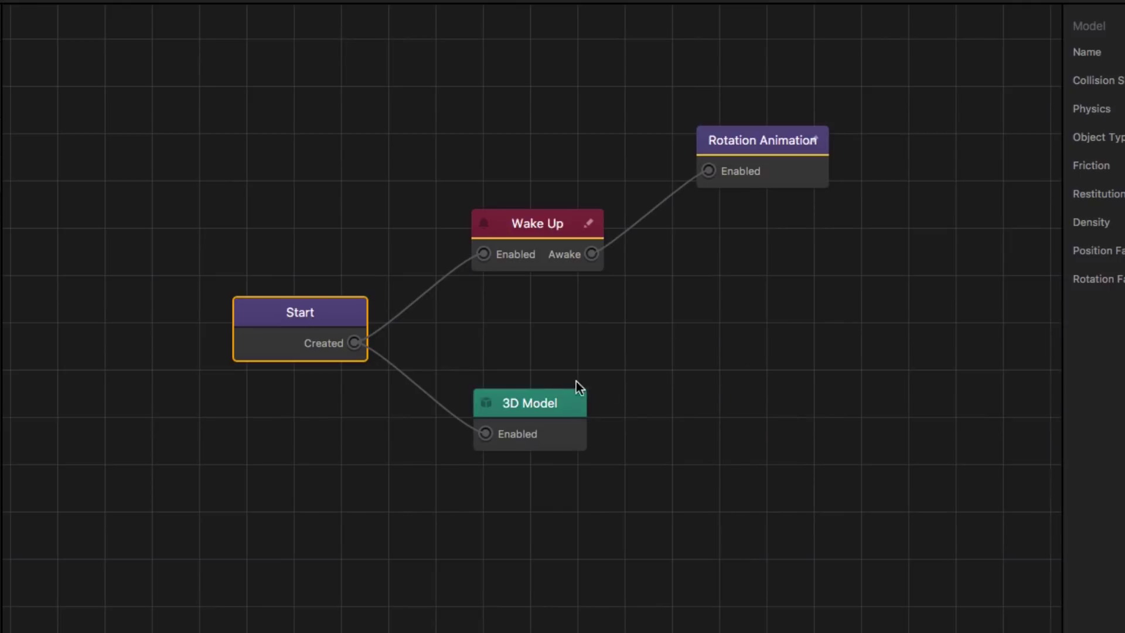
{"action": "left_click", "coordinate": [546, 405]}
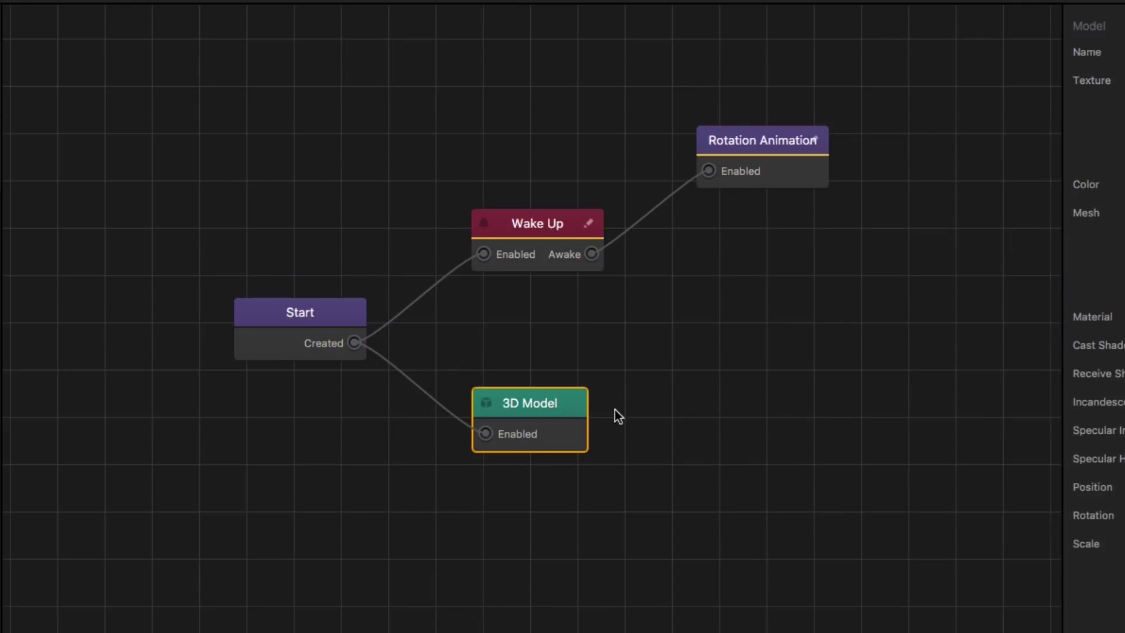
{"action": "left_click", "coordinate": [1072, 544]}
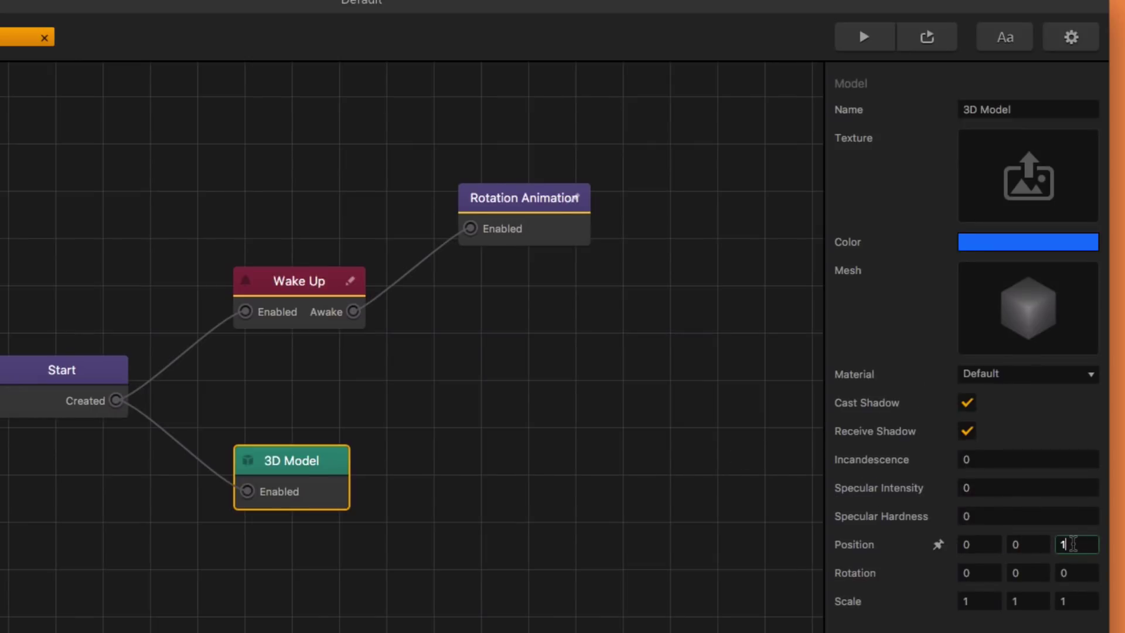
{"action": "left_click", "coordinate": [1046, 631]}
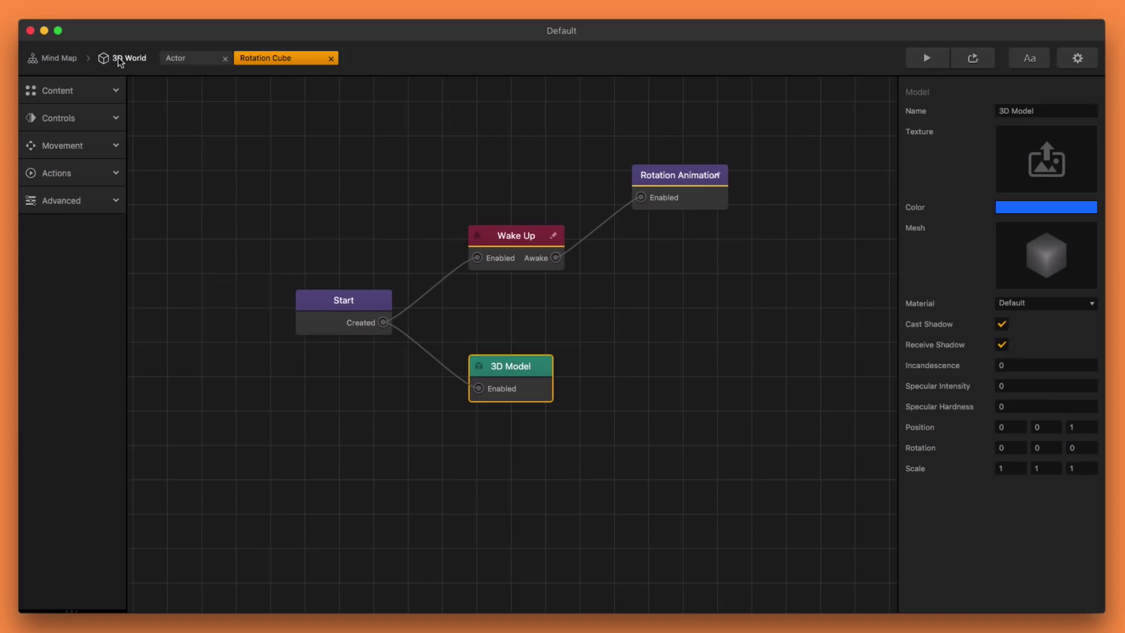
Raise the Rotation Cube in the 3D World to the Joint's level, about Y 0.04, and check it in the game preview
{"action": "left_click", "coordinate": [120, 59]}
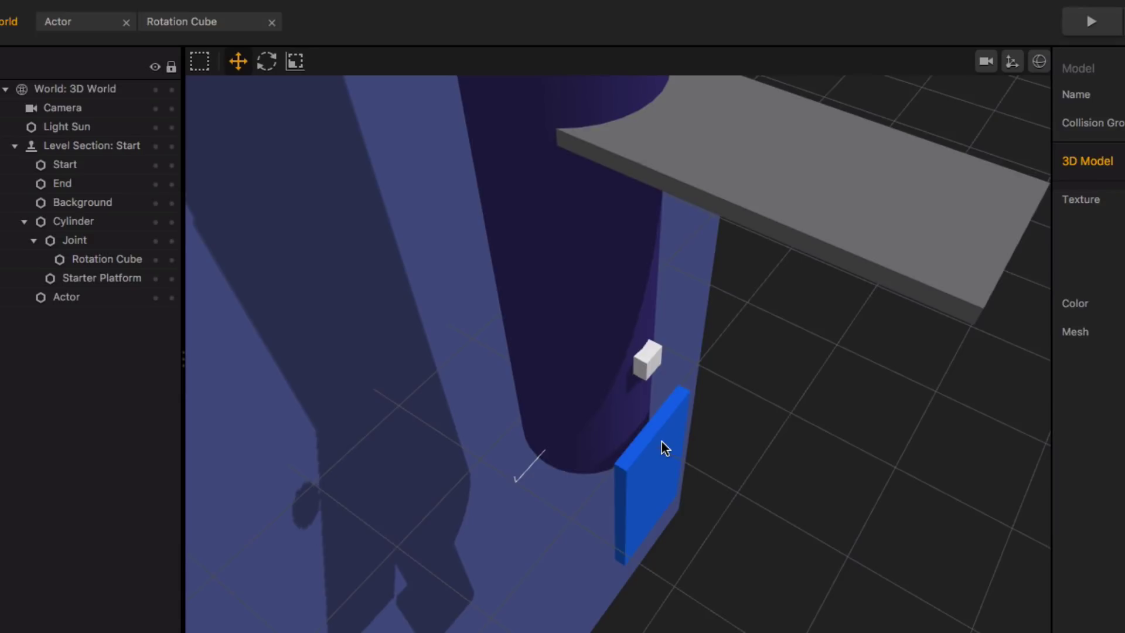
{"action": "left_click", "coordinate": [645, 459]}
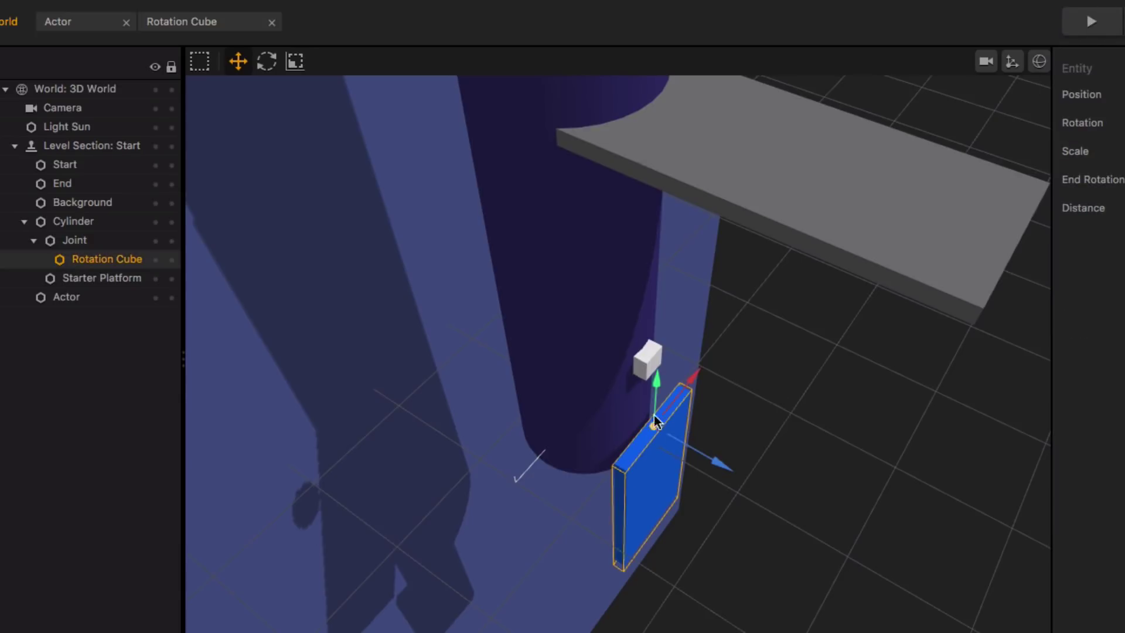
{"action": "scroll", "coordinate": [654, 415], "scroll_direction": "up", "scroll_amount": 6}
{"action": "scroll", "coordinate": [681, 462], "scroll_direction": "down", "scroll_amount": 6}
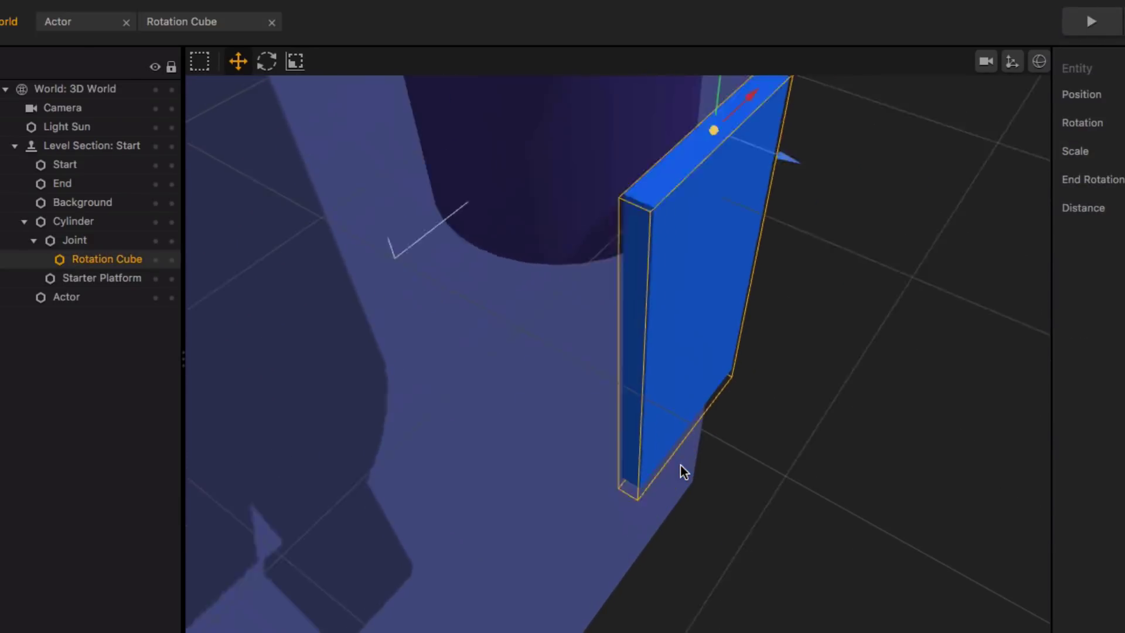
{"action": "left_click_drag", "start_coordinate": [631, 350], "coordinate": [616, 230]}
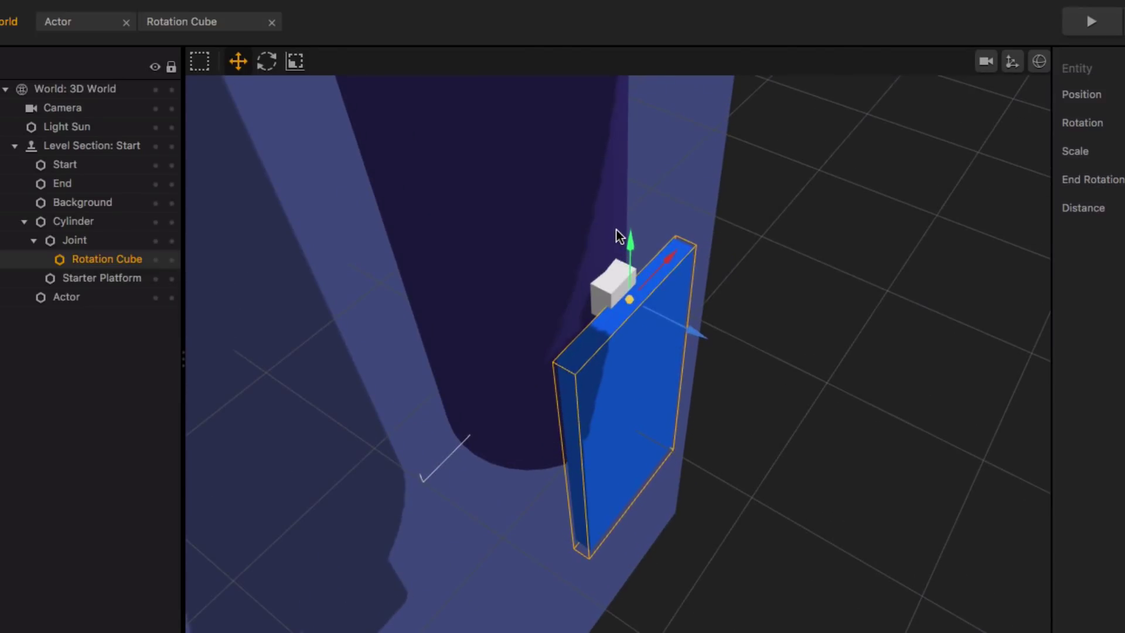
{"action": "left_click", "coordinate": [1110, 23]}
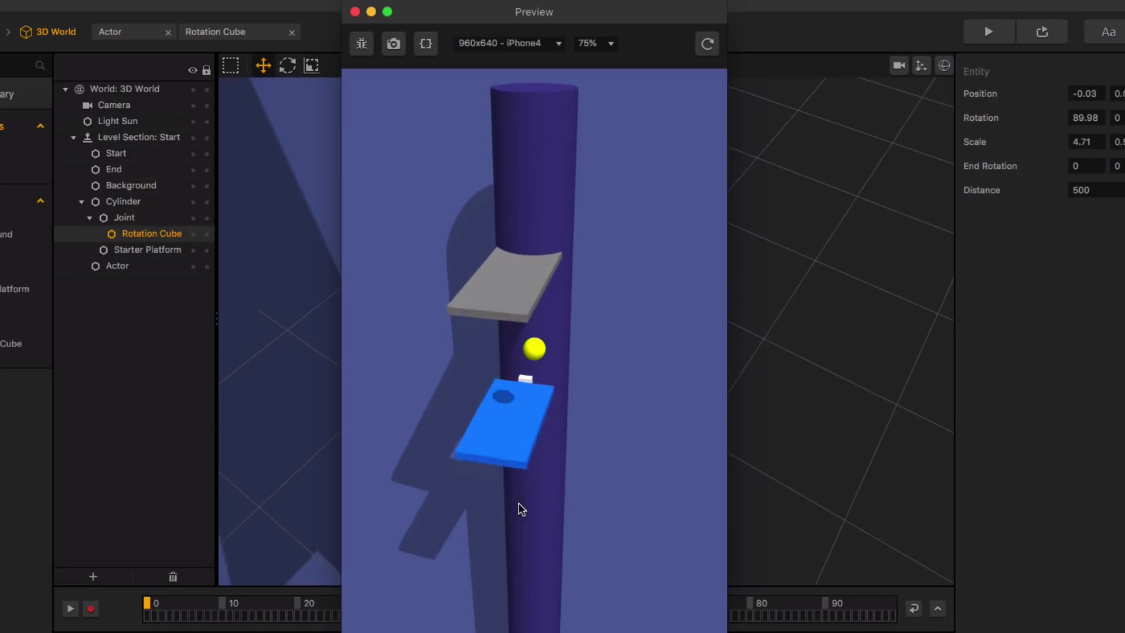
{"action": "left_click", "coordinate": [355, 12]}
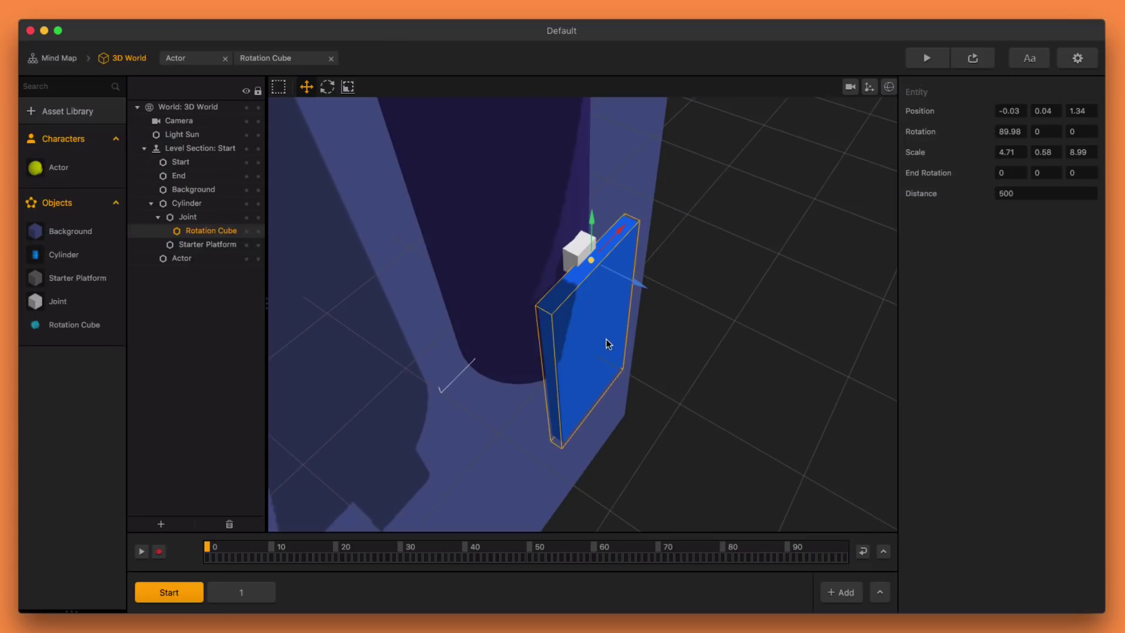
Examine the physics settings of the Rotation Cube's Start node and return to the 3D World
{"action": "left_click", "coordinate": [75, 331]}
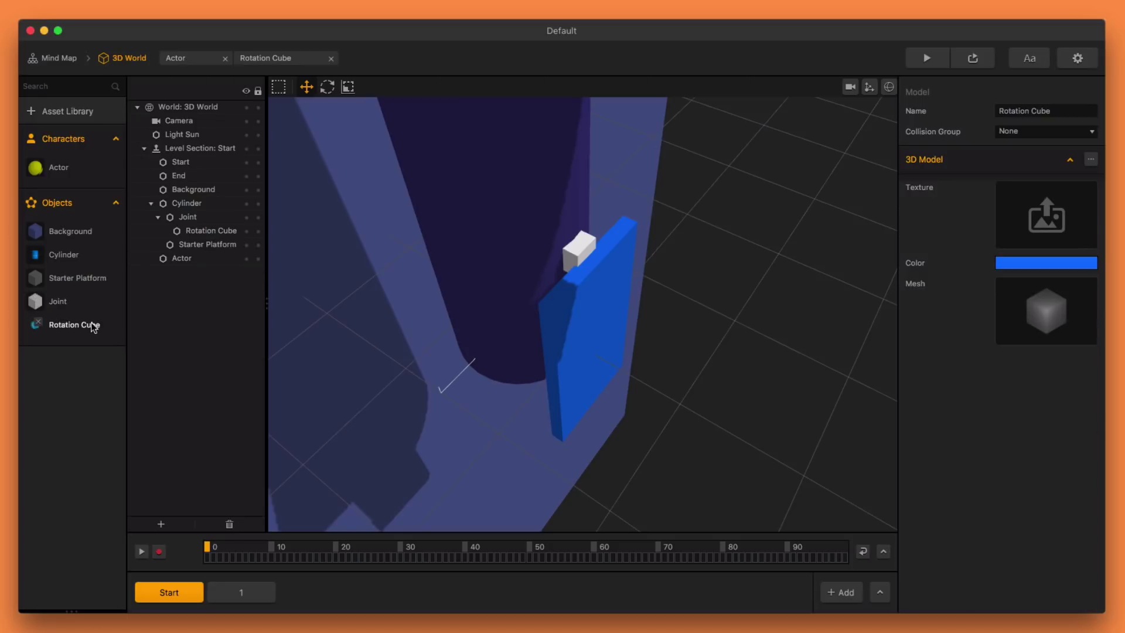
{"action": "double_click", "coordinate": [92, 327]}
{"action": "left_click", "coordinate": [389, 300]}
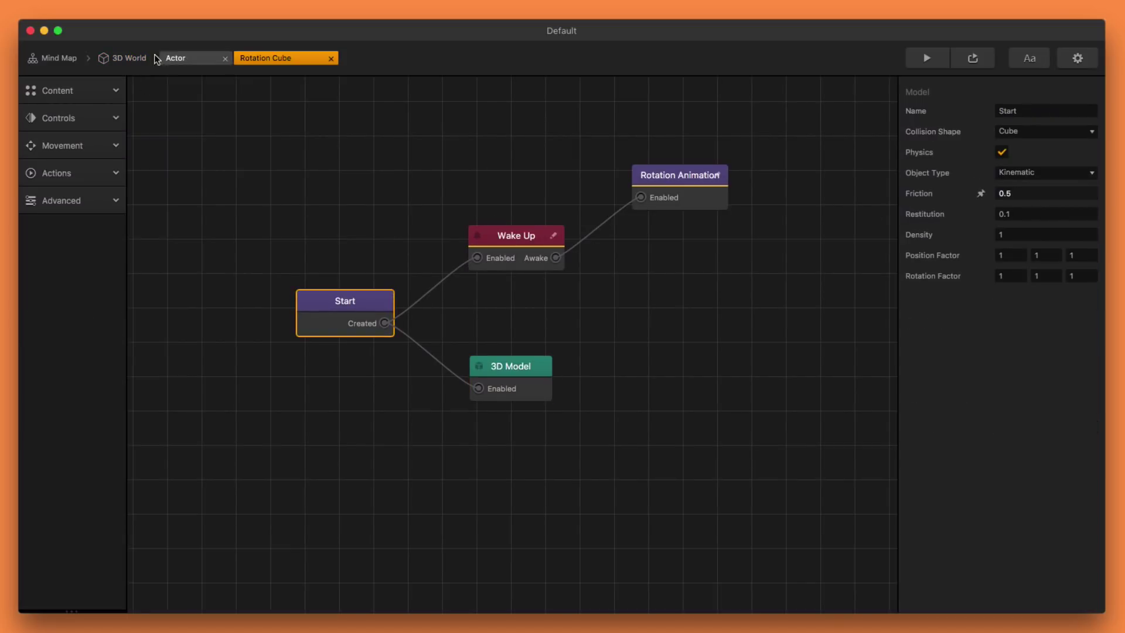
{"action": "left_click", "coordinate": [141, 60]}
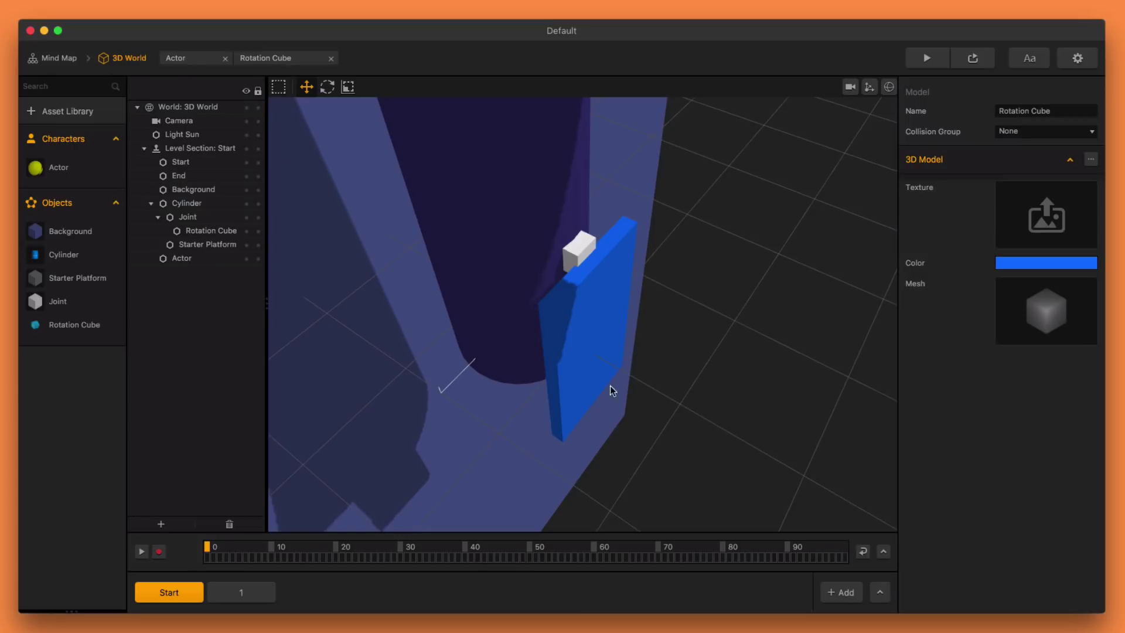
Show the physics collision shapes in the scene and select the Rotation Cube's Start shape
{"action": "left_click", "coordinate": [601, 285]}
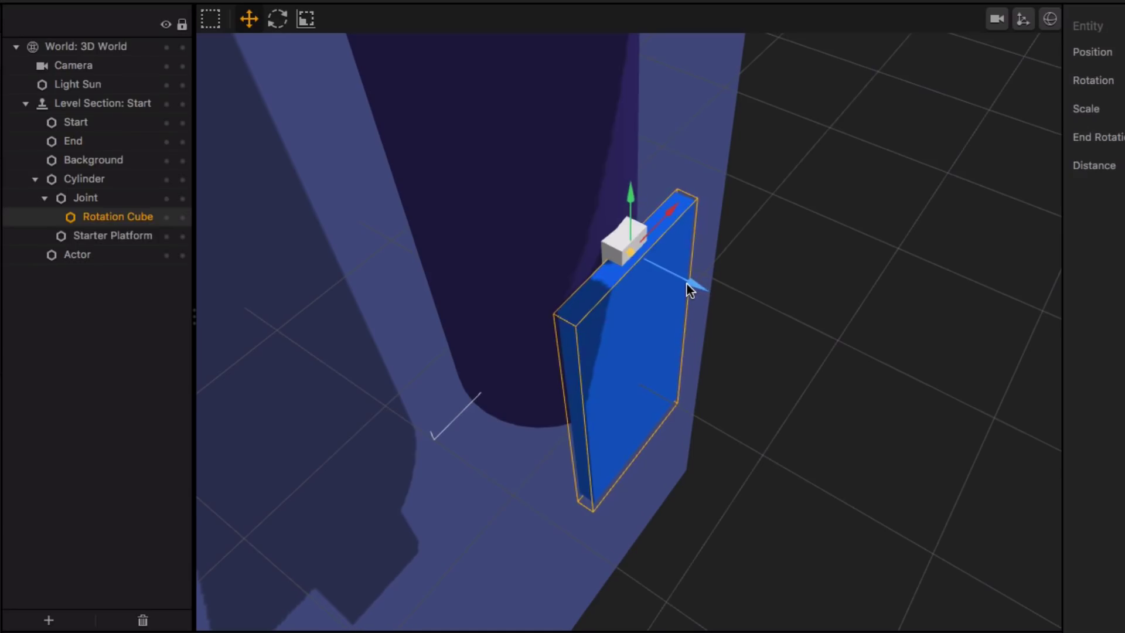
{"action": "scroll", "coordinate": [646, 345], "scroll_direction": "down", "scroll_amount": 3}
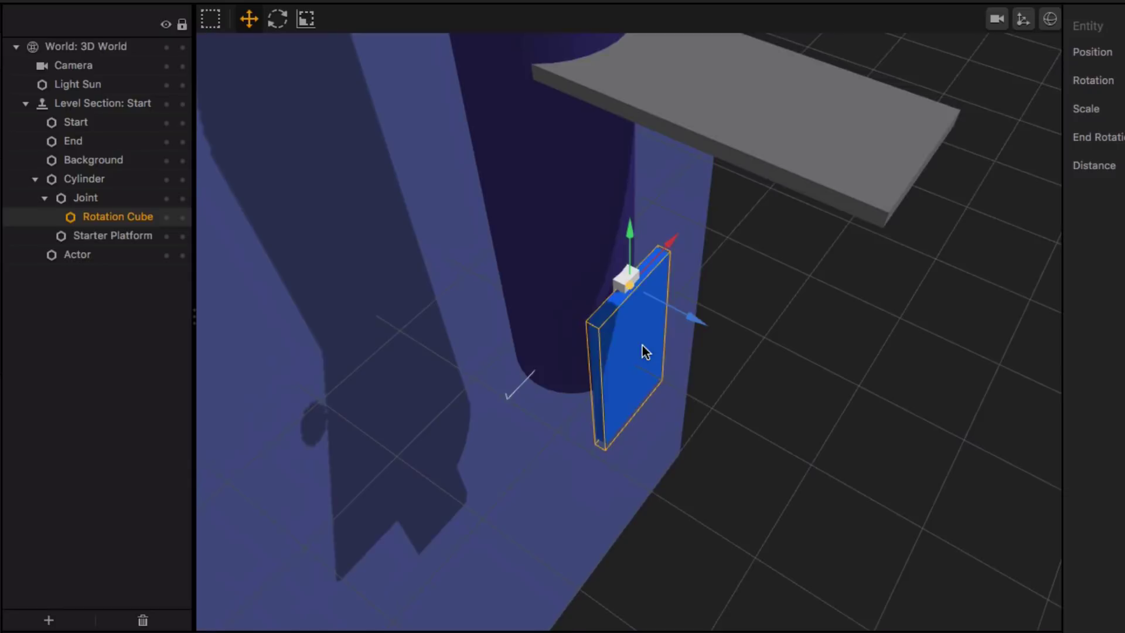
{"action": "middle_click_drag", "start_coordinate": [642, 346], "coordinate": [677, 346]}
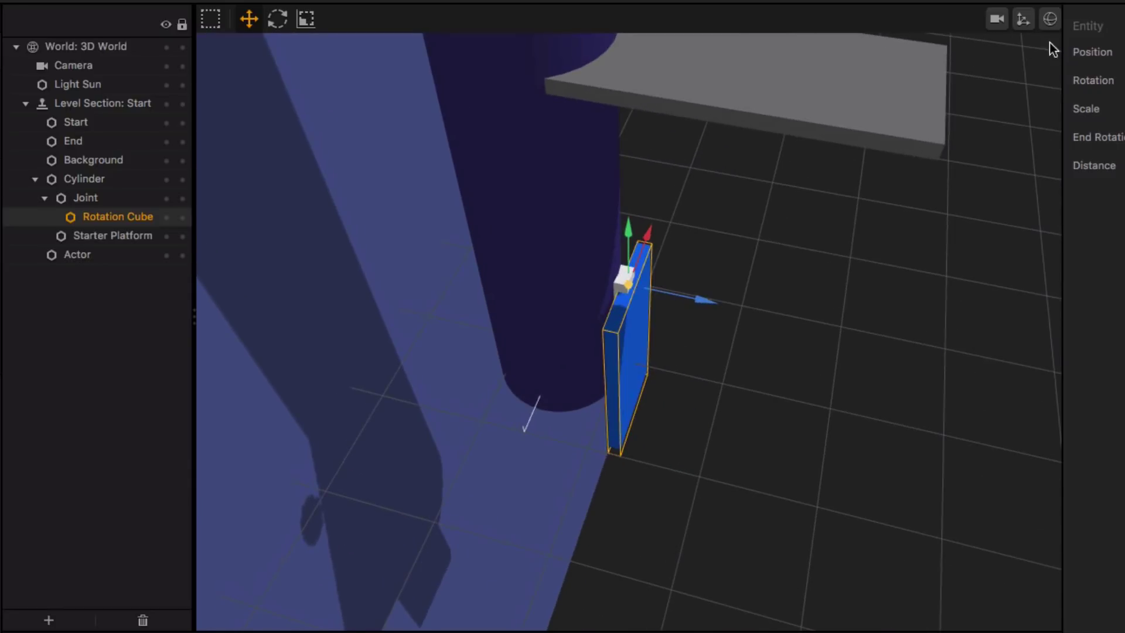
{"action": "left_click", "coordinate": [1050, 19]}
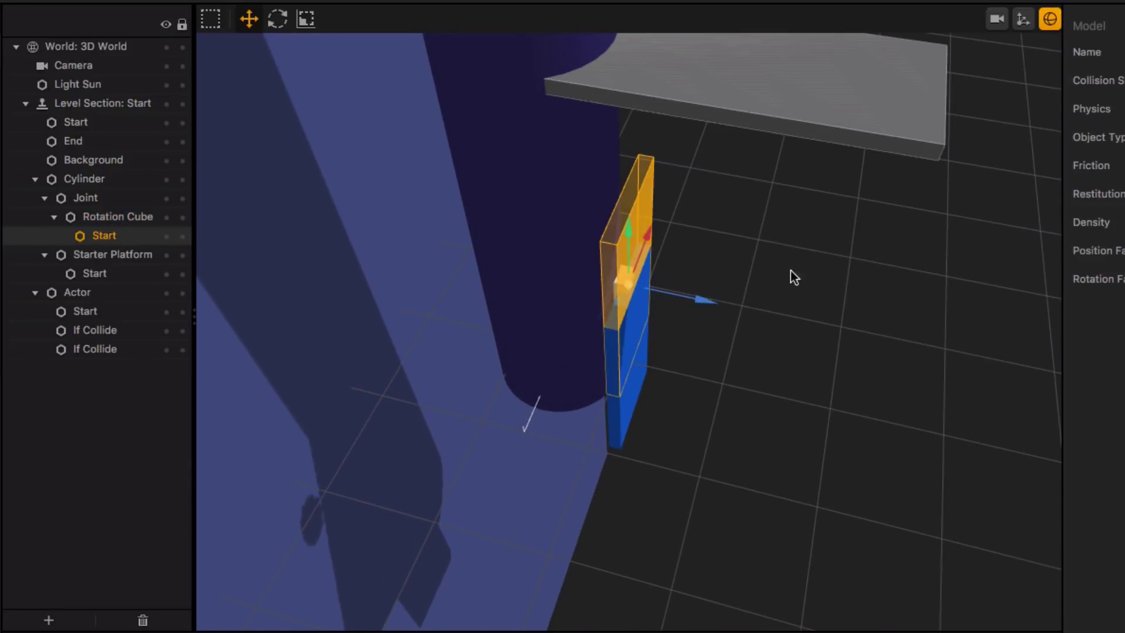
Lower the Rotation Cube's Start collision shape until it lines up with the blue panel hanging below the Joint
{"action": "scroll", "coordinate": [674, 332], "scroll_direction": "up", "scroll_amount": 3}
{"action": "middle_click_drag", "start_coordinate": [674, 331], "coordinate": [582, 286]}
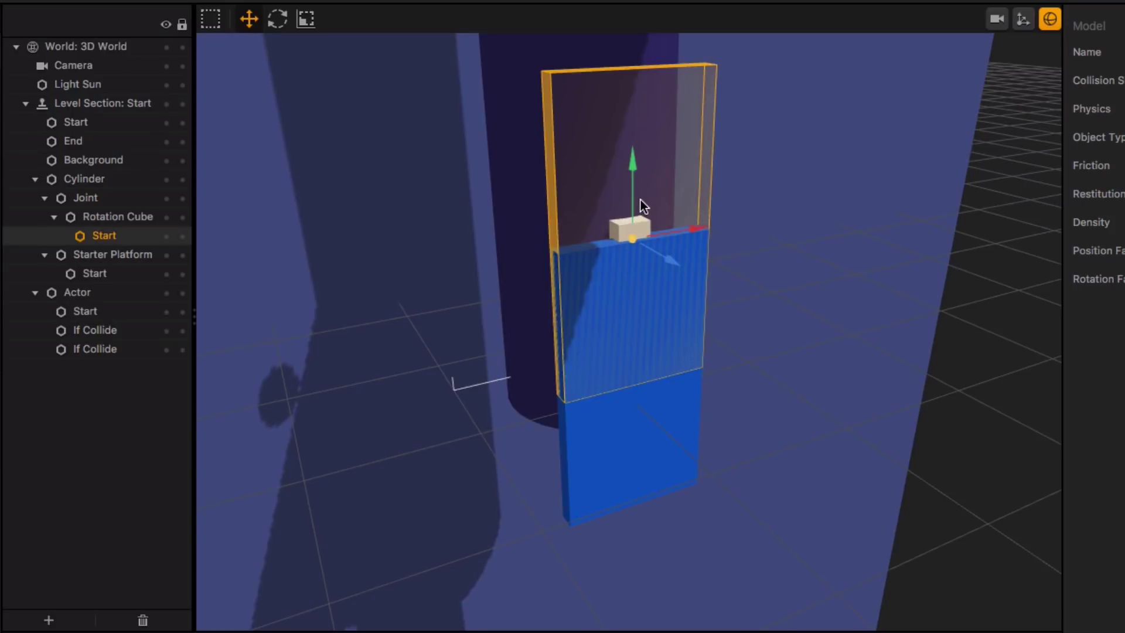
{"action": "left_click_drag", "start_coordinate": [631, 160], "coordinate": [630, 316]}
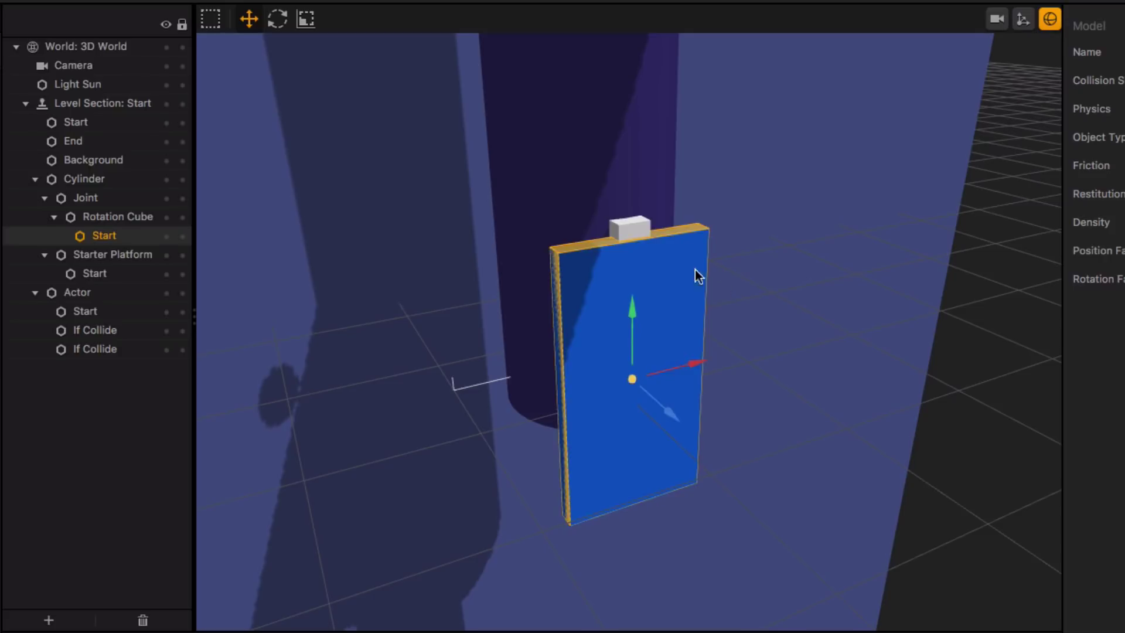
{"action": "scroll", "coordinate": [827, 415], "scroll_direction": "down", "scroll_amount": 5}
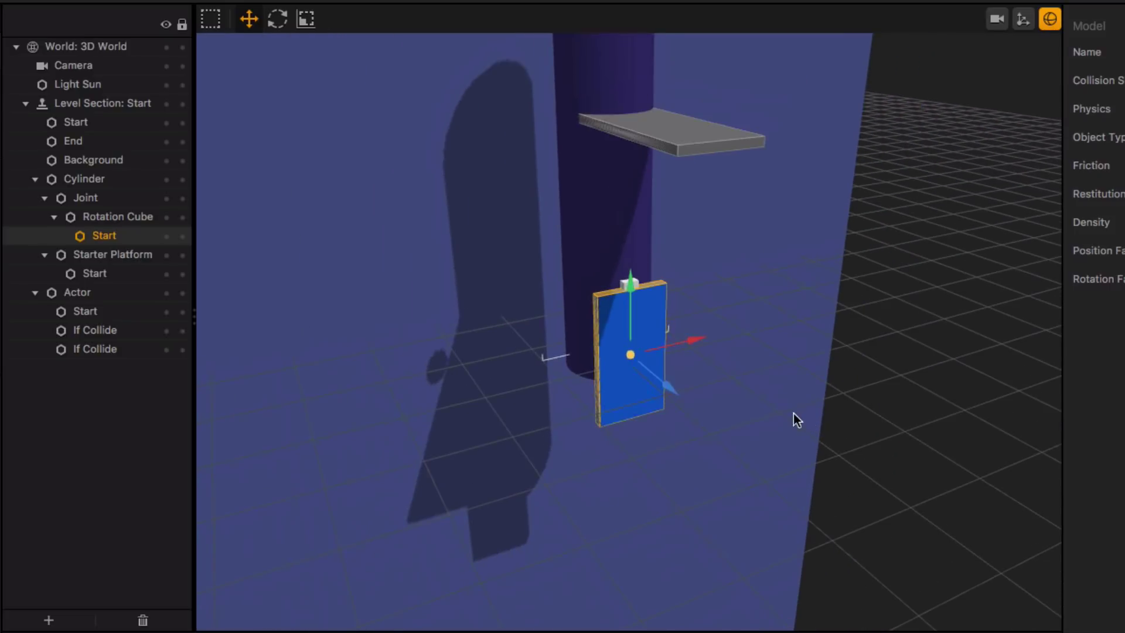
{"action": "scroll", "coordinate": [641, 343], "scroll_direction": "up", "scroll_amount": 3}
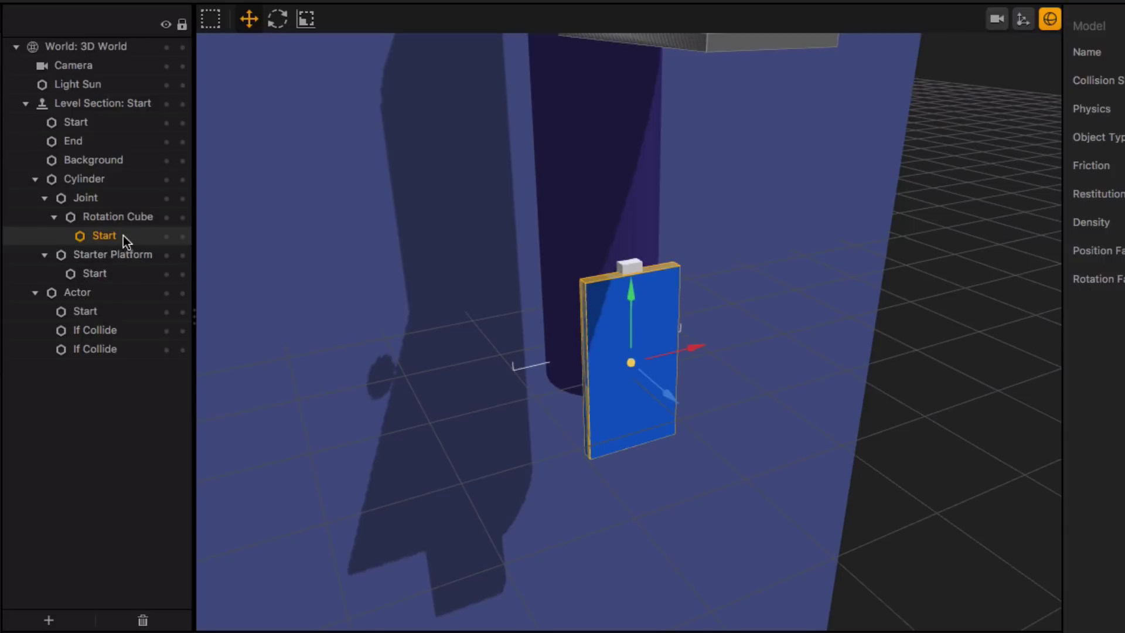
{"action": "left_click", "coordinate": [113, 222]}
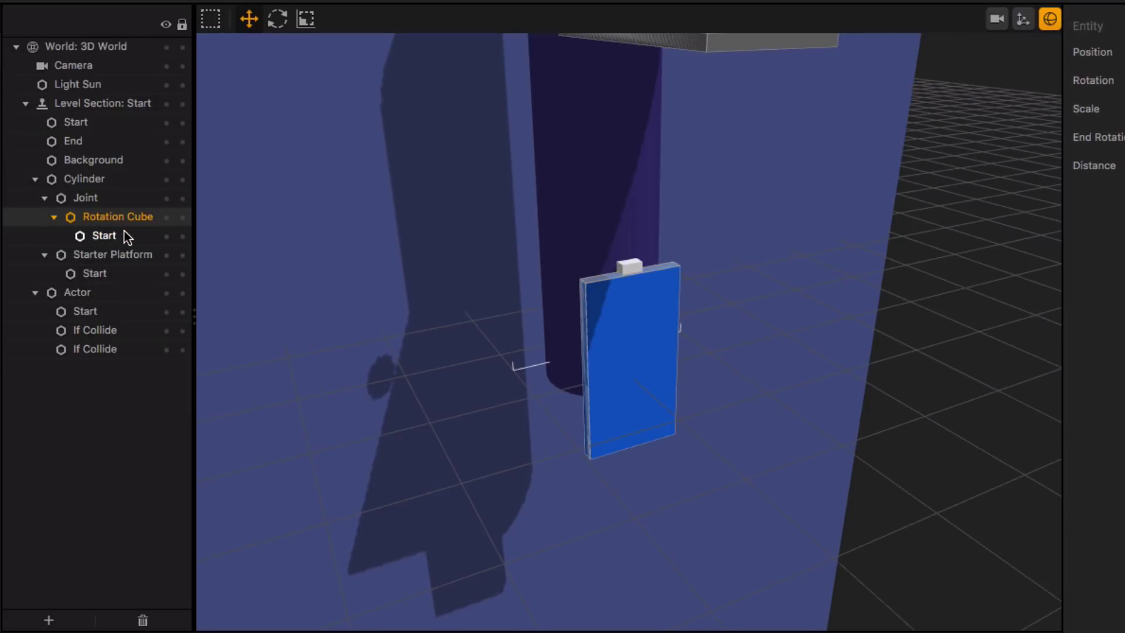
{"action": "left_click", "coordinate": [92, 199]}
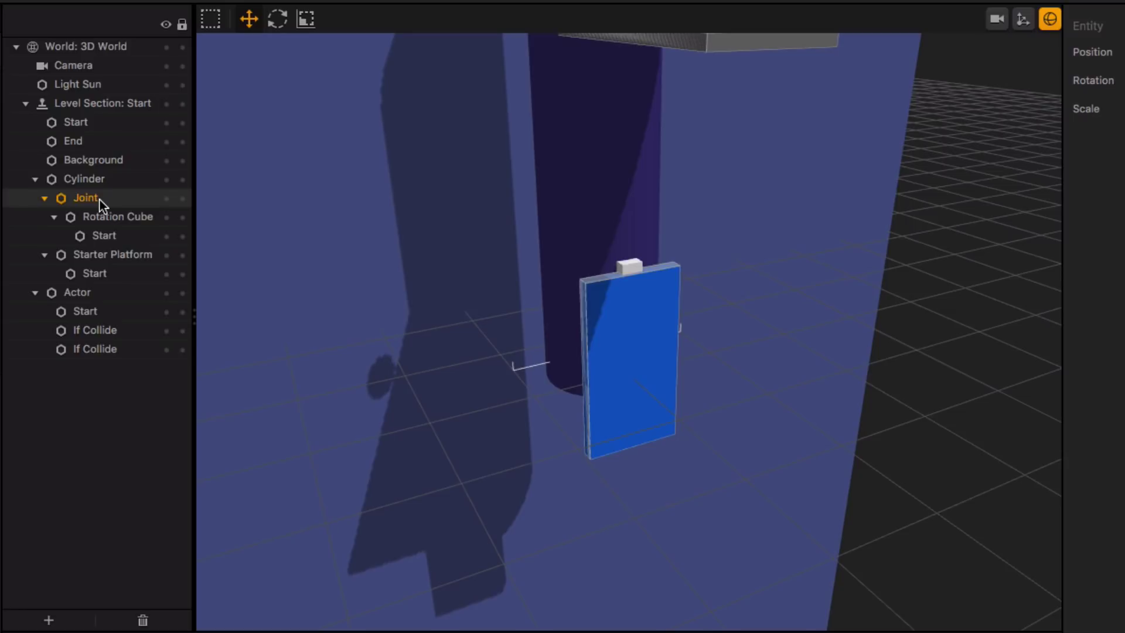
{"action": "left_click", "coordinate": [104, 235]}
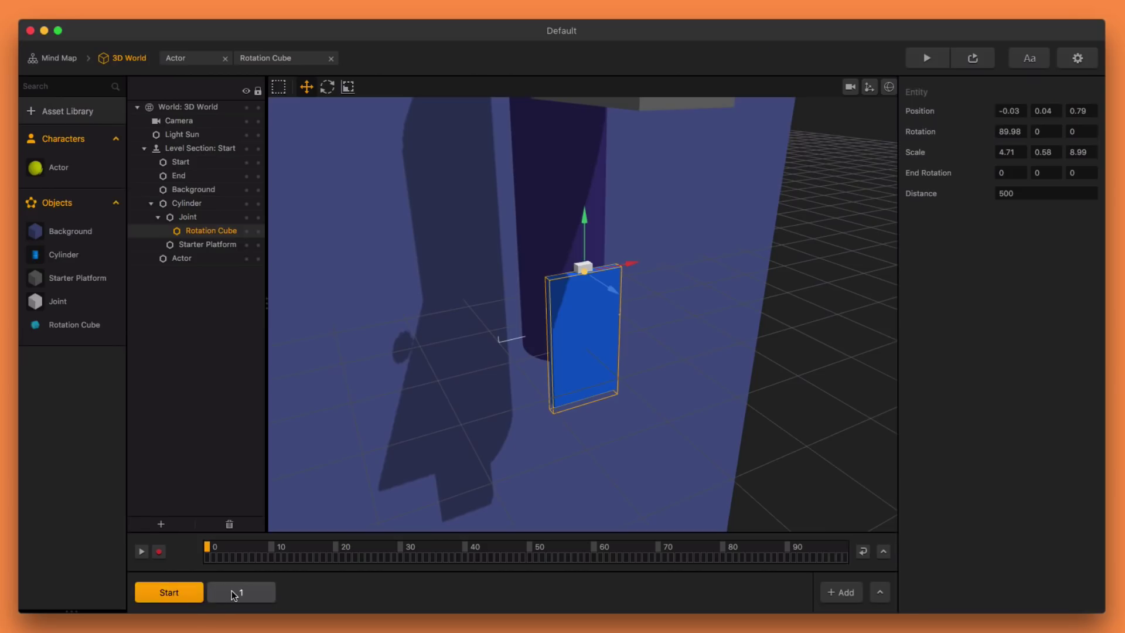
Copy the Joint with its Rotation Cube from the Start section into level section 1
{"action": "left_click", "coordinate": [241, 592]}
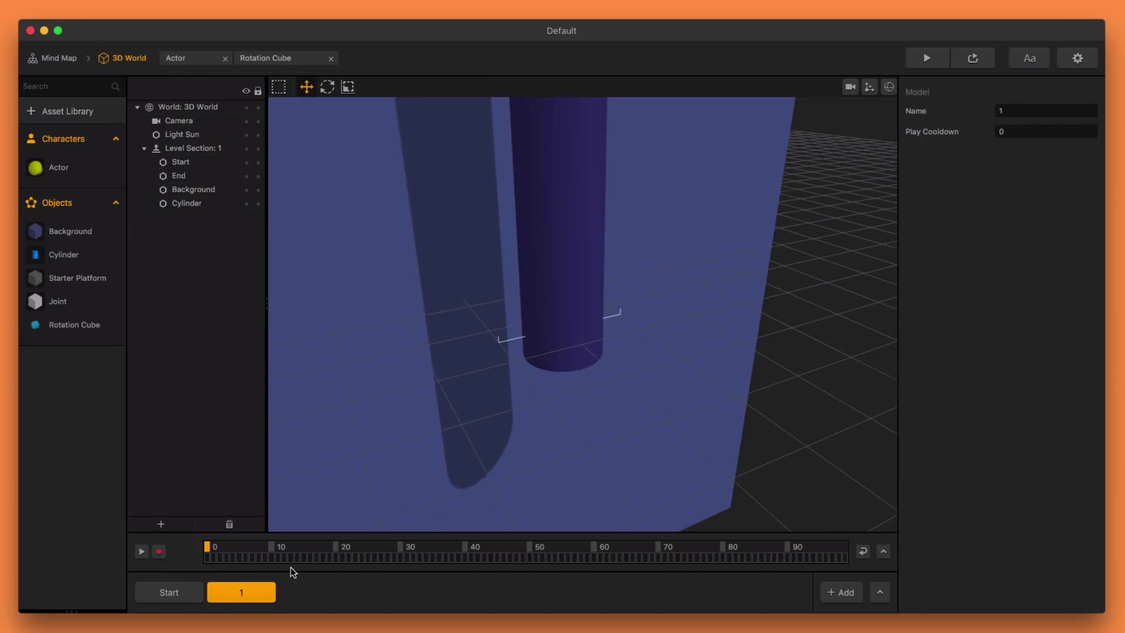
{"action": "left_click", "coordinate": [289, 568]}
{"action": "scroll", "coordinate": [562, 285], "scroll_direction": "down", "scroll_amount": 5}
{"action": "mouse_move", "coordinate": [564, 291]}
{"action": "right_mouse_down"}
{"action": "mouse_move", "coordinate": [565, 276]}
{"action": "mouse_move", "coordinate": [617, 317]}
{"action": "mouse_move", "coordinate": [575, 307]}
{"action": "right_mouse_up"}
{"action": "scroll", "coordinate": [574, 308], "scroll_direction": "up", "scroll_amount": 2}
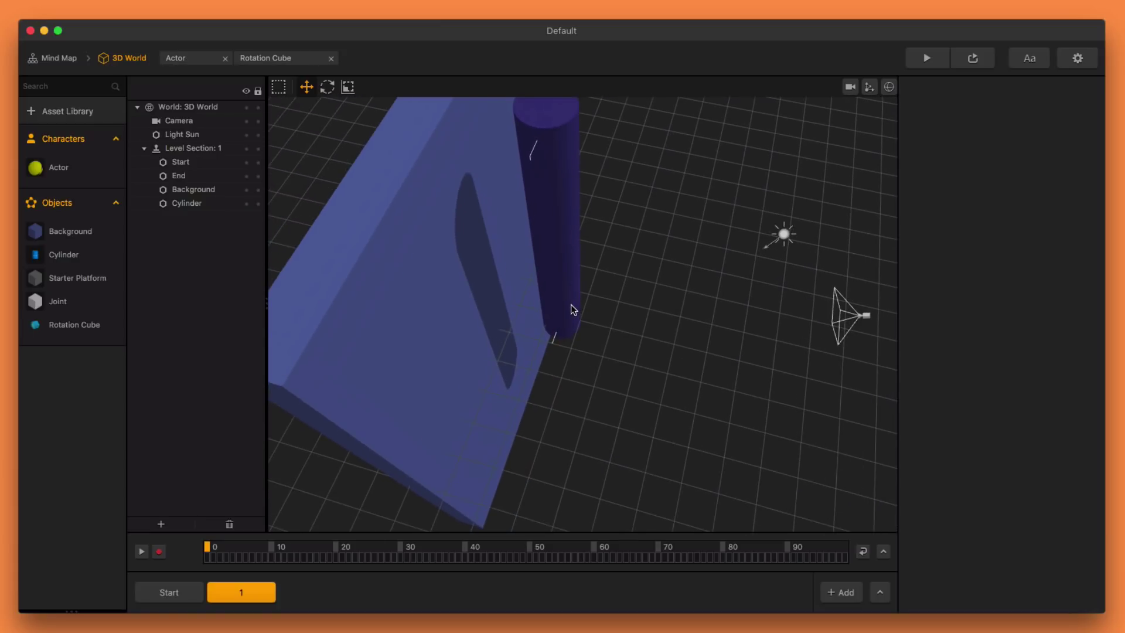
{"action": "left_click", "coordinate": [169, 592]}
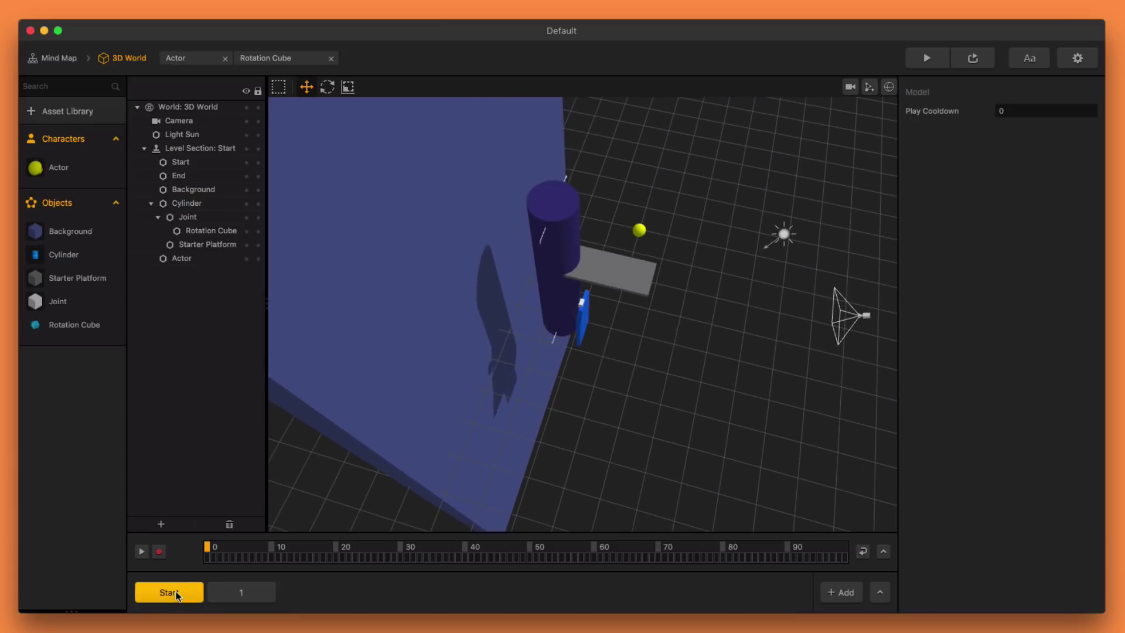
{"action": "left_click", "coordinate": [202, 216]}
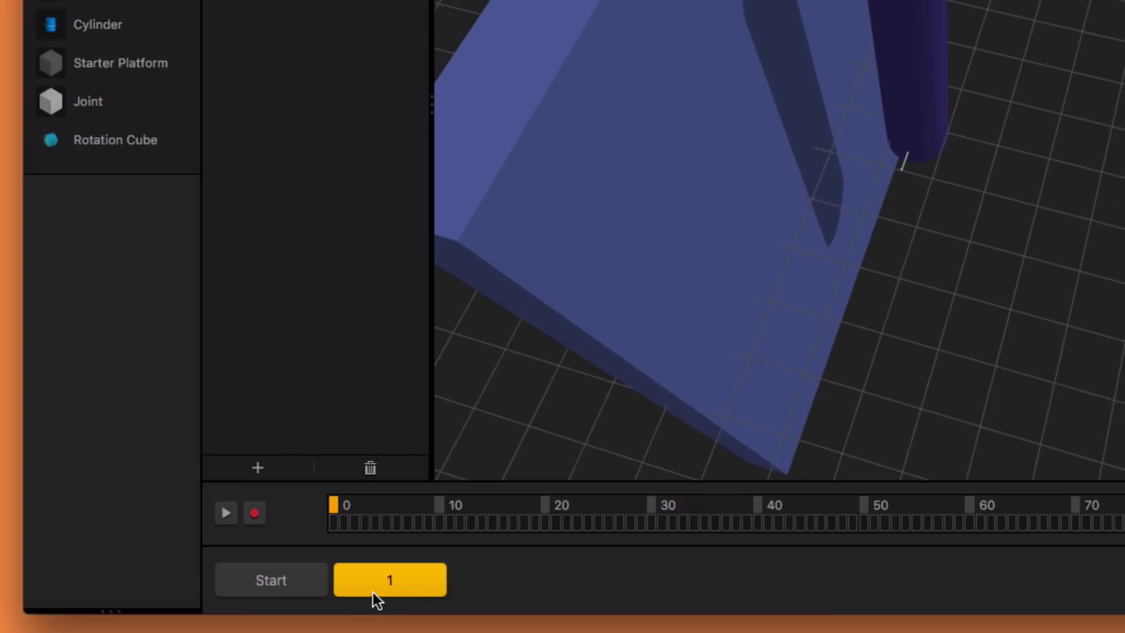
{"action": "left_click", "coordinate": [373, 592]}
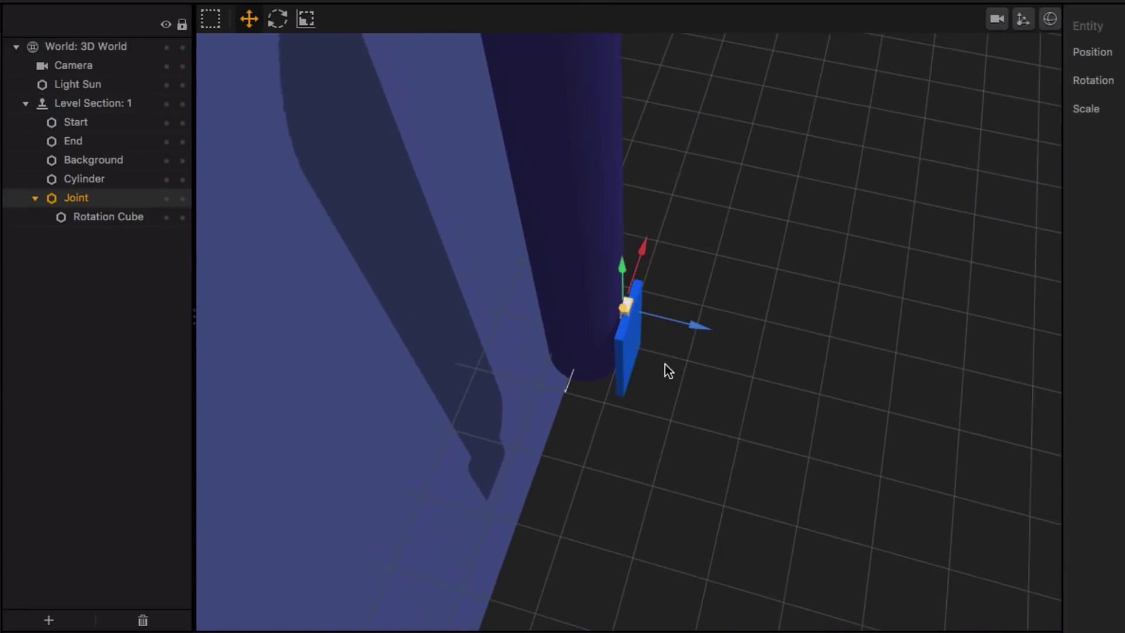
Raise the pasted Joint with its Rotation Cube to about halfway up the cylinder in section 1
{"action": "right_click_drag", "start_coordinate": [666, 364], "coordinate": [645, 392]}
{"action": "left_click_drag", "start_coordinate": [625, 292], "coordinate": [622, 129]}
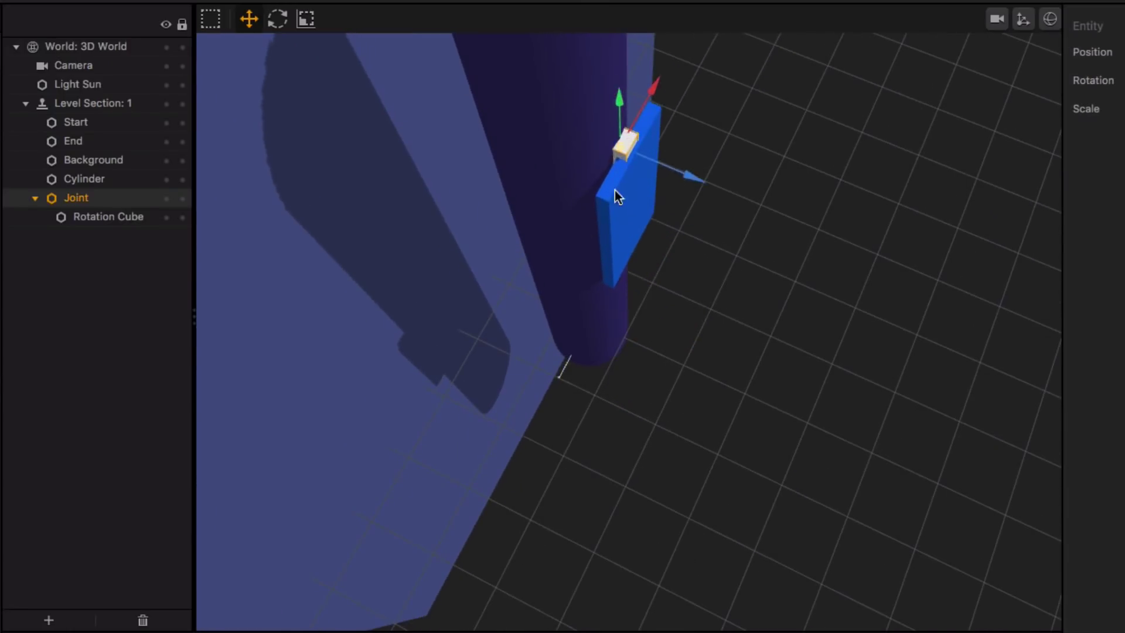
{"action": "scroll", "coordinate": [613, 211], "scroll_direction": "down", "scroll_amount": 5}
{"action": "middle_click_drag", "start_coordinate": [613, 211], "coordinate": [621, 268]}
{"action": "middle_click_drag", "start_coordinate": [666, 404], "coordinate": [647, 301]}
{"action": "left_click", "coordinate": [647, 301]}
{"action": "middle_click_drag", "start_coordinate": [646, 381], "coordinate": [651, 335]}
{"action": "left_click", "coordinate": [645, 207]}
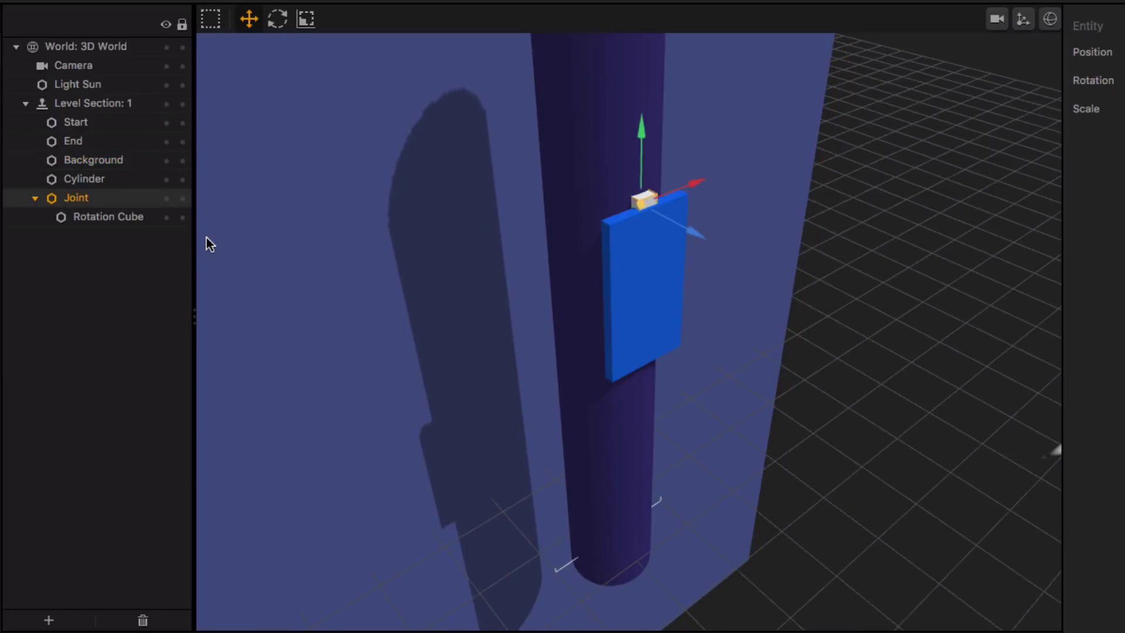
Duplicate the Joint, turn the copy to face the cylinder's side, and set it slightly lower than the first platform
{"action": "key", "text": "ctrl+d"}
{"action": "middle_click_drag", "start_coordinate": [604, 266], "coordinate": [678, 221]}
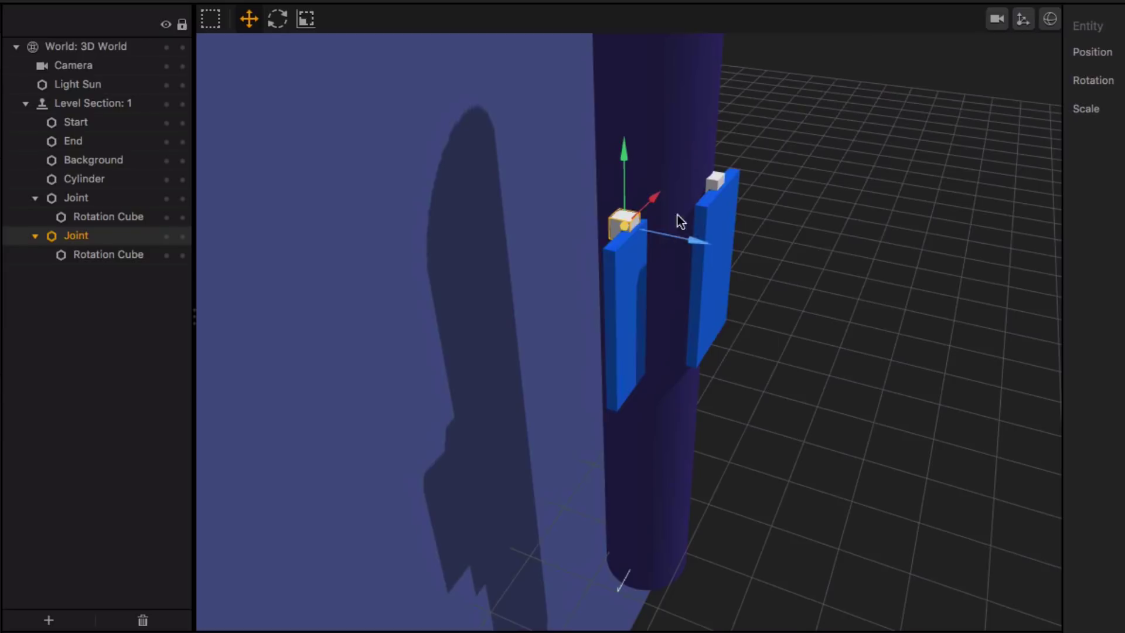
{"action": "key", "text": "e"}
{"action": "left_click_drag", "start_coordinate": [683, 252], "coordinate": [550, 260]}
{"action": "middle_click_drag", "start_coordinate": [551, 260], "coordinate": [575, 273]}
{"action": "key", "text": "w"}
{"action": "left_click_drag", "start_coordinate": [504, 183], "coordinate": [516, 186]}
{"action": "middle_click_drag", "start_coordinate": [521, 219], "coordinate": [590, 199]}
{"action": "left_click_drag", "start_coordinate": [582, 125], "coordinate": [589, 181]}
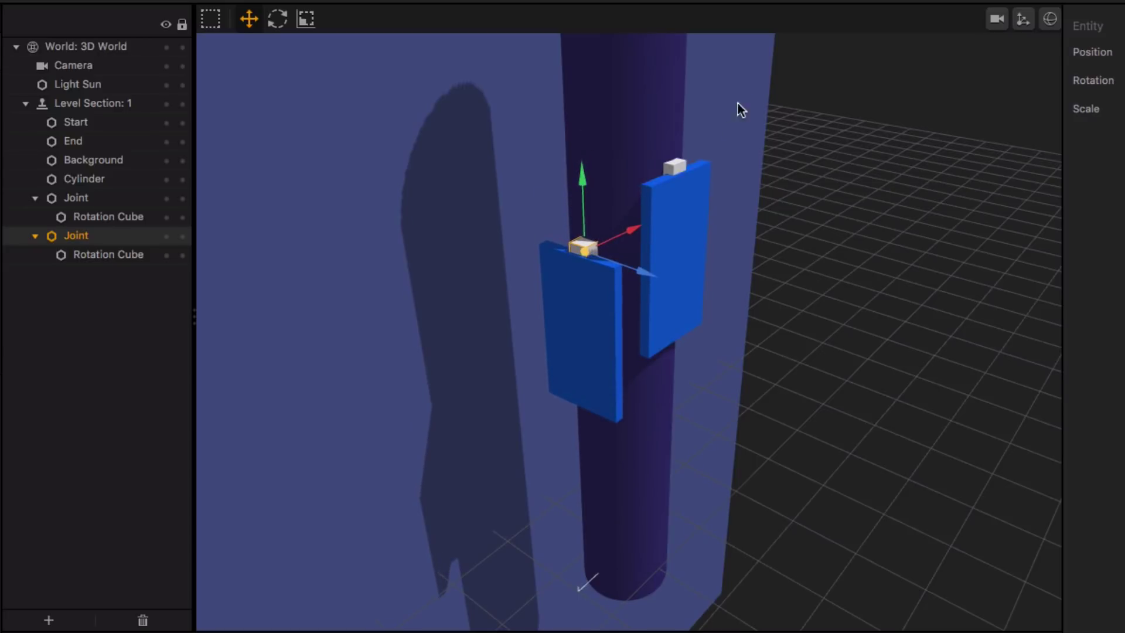
{"action": "middle_click_drag", "start_coordinate": [617, 301], "coordinate": [666, 309]}
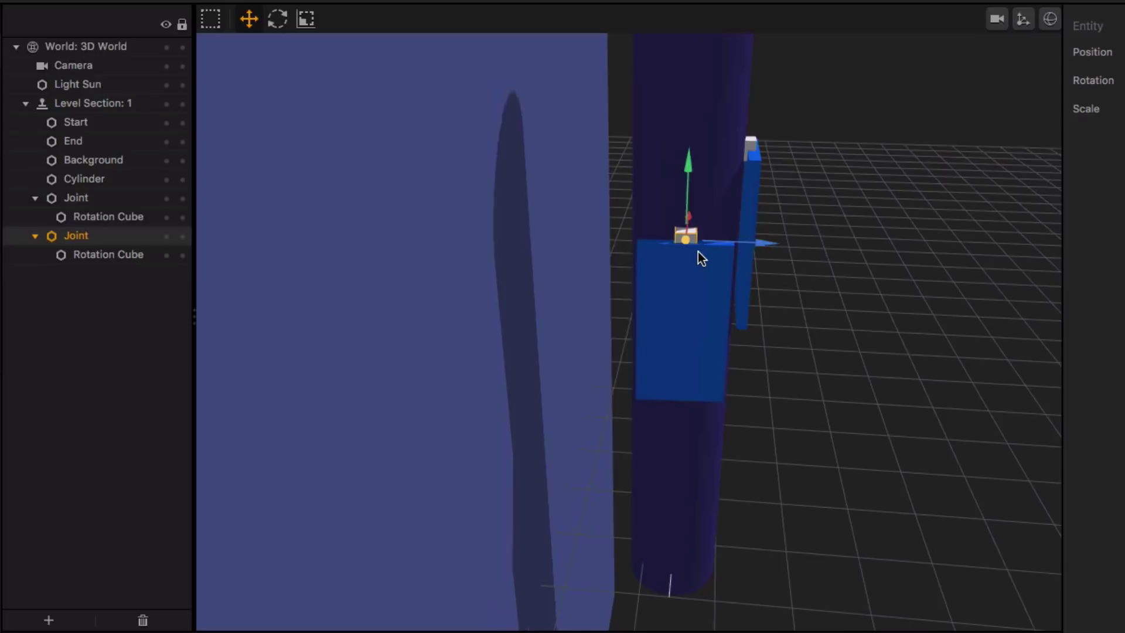
Duplicate the second Joint and move and rotate the copy around toward the back of the cylinder
{"action": "key", "text": "super+d"}
{"action": "middle_click_drag", "start_coordinate": [685, 268], "coordinate": [694, 284]}
{"action": "scroll", "coordinate": [674, 286], "scroll_direction": "down", "scroll_amount": 5}
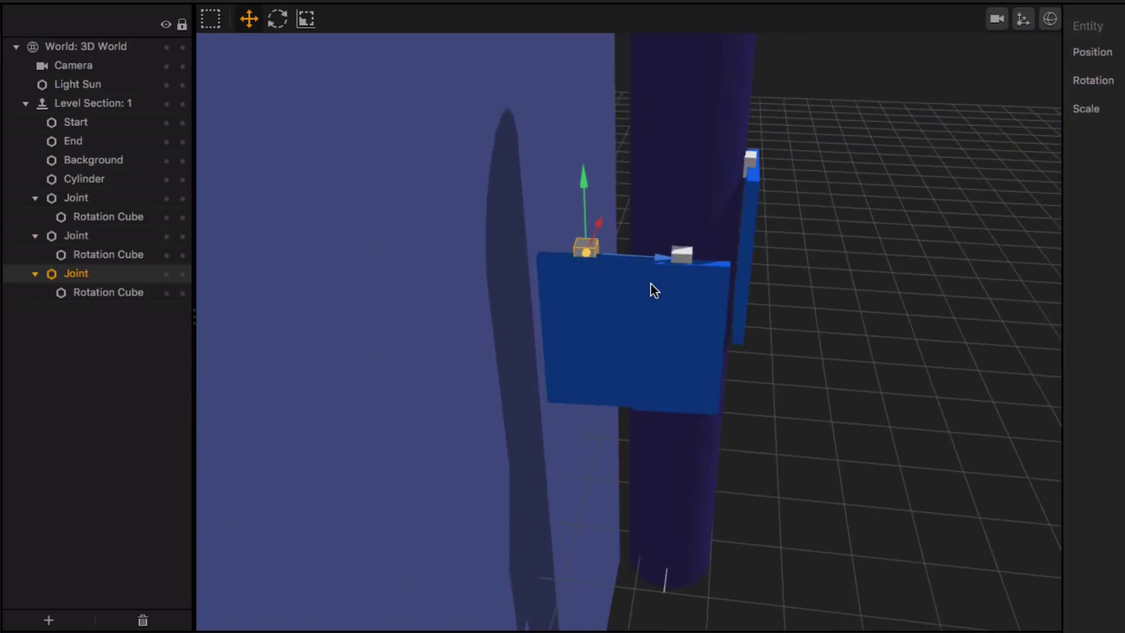
{"action": "left_click", "coordinate": [277, 19]}
{"action": "left_click_drag", "start_coordinate": [636, 279], "coordinate": [466, 279]}
{"action": "left_click", "coordinate": [250, 19]}
{"action": "middle_click_drag", "start_coordinate": [592, 293], "coordinate": [619, 411]}
{"action": "left_click_drag", "start_coordinate": [619, 409], "coordinate": [617, 350]}
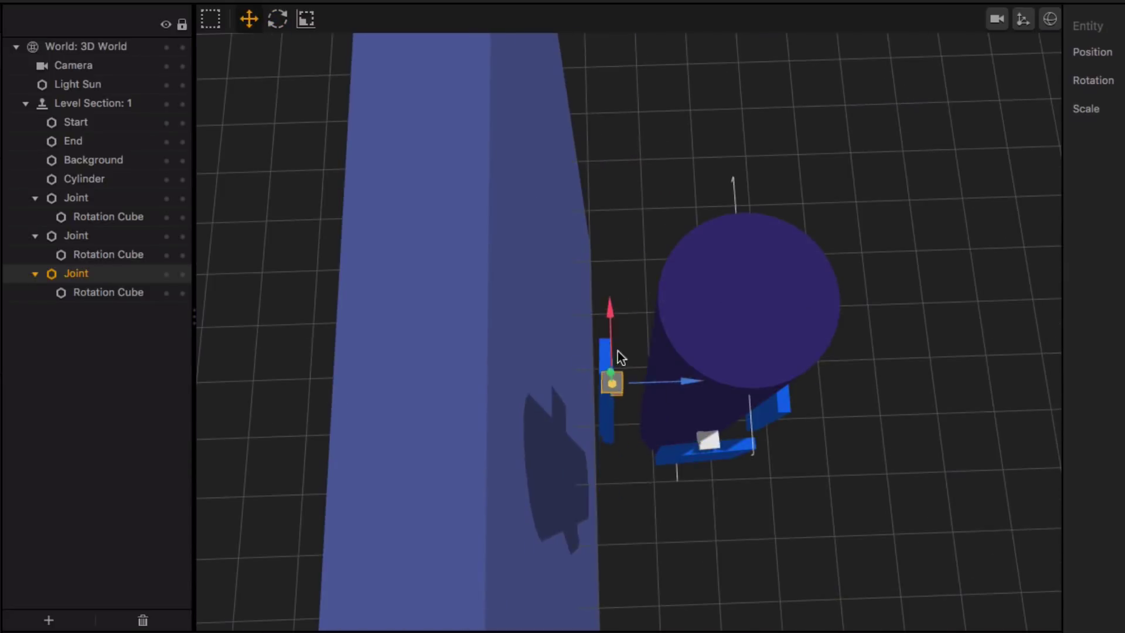
{"action": "middle_click_drag", "start_coordinate": [618, 350], "coordinate": [633, 135]}
{"action": "left_click_drag", "start_coordinate": [635, 132], "coordinate": [635, 167]}
{"action": "middle_click_drag", "start_coordinate": [635, 167], "coordinate": [594, 247]}
Duplicate the third Joint, rotate the copy to follow the cylinder's surface, and lower it below the previous platform
{"action": "key", "text": "super+d"}
{"action": "left_click_drag", "start_coordinate": [542, 210], "coordinate": [463, 213]}
{"action": "left_click", "coordinate": [278, 19]}
{"action": "left_click_drag", "start_coordinate": [543, 256], "coordinate": [435, 237]}
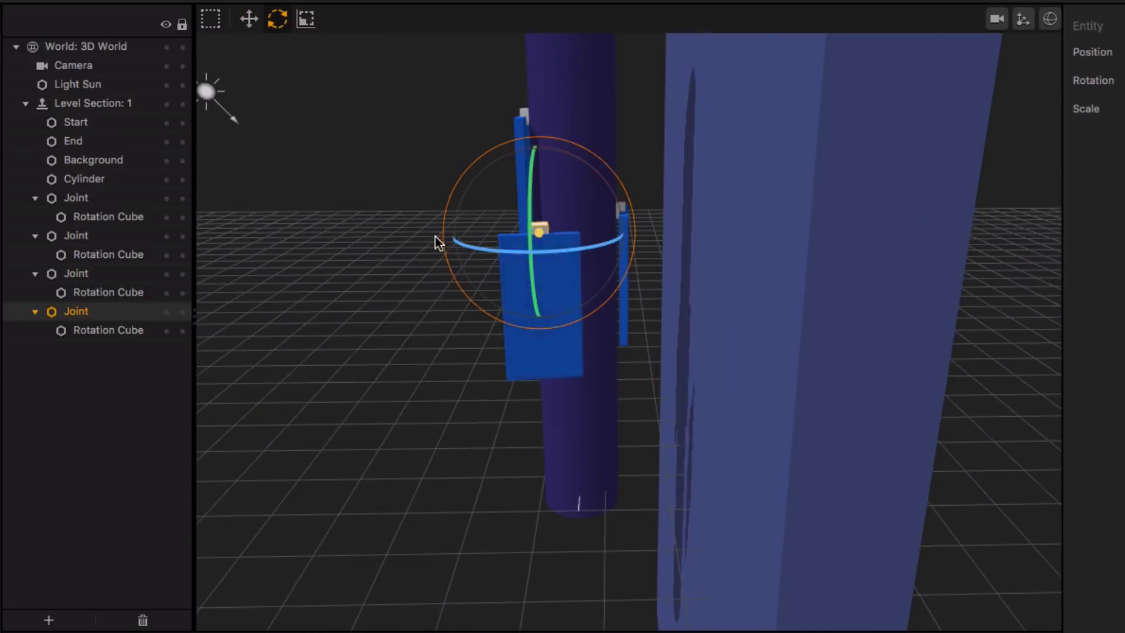
{"action": "middle_click_drag", "start_coordinate": [435, 236], "coordinate": [609, 317]}
{"action": "left_click", "coordinate": [249, 22]}
{"action": "left_click_drag", "start_coordinate": [735, 257], "coordinate": [692, 257]}
{"action": "middle_click_drag", "start_coordinate": [691, 305], "coordinate": [537, 252]}
{"action": "left_click_drag", "start_coordinate": [461, 253], "coordinate": [485, 249]}
{"action": "middle_click_drag", "start_coordinate": [485, 250], "coordinate": [623, 270]}
{"action": "left_click_drag", "start_coordinate": [565, 176], "coordinate": [566, 228]}
{"action": "middle_click_drag", "start_coordinate": [566, 229], "coordinate": [542, 341]}
Duplicate the fourth Joint and place the copy lower on the cylinder, rotated to face outward
{"action": "key", "text": "super+d"}
{"action": "left_click_drag", "start_coordinate": [607, 236], "coordinate": [608, 280]}
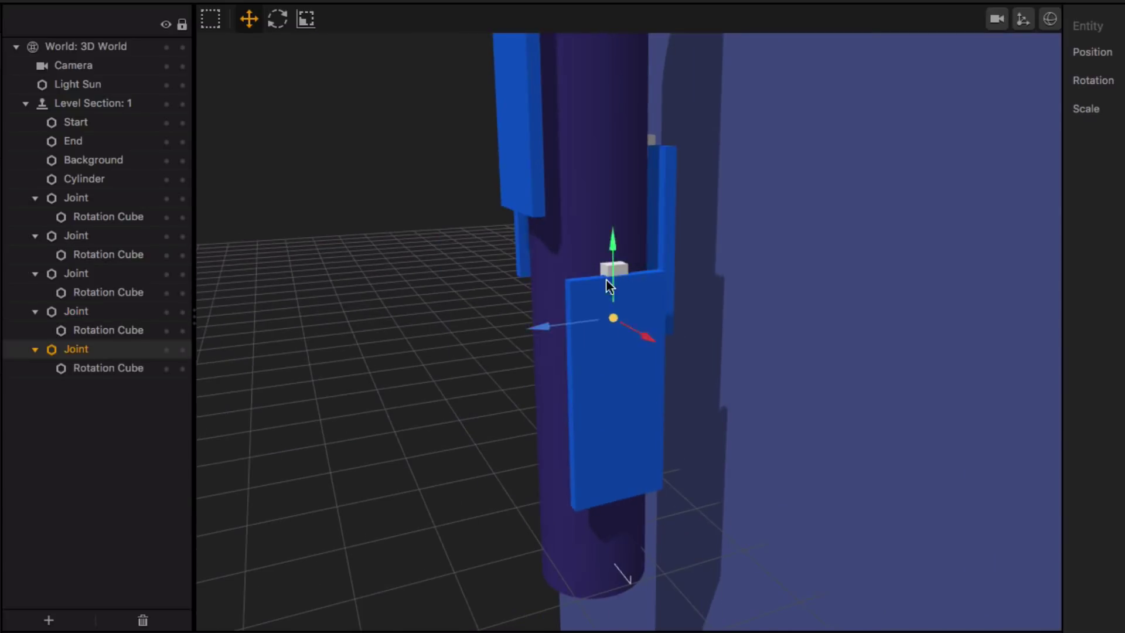
{"action": "left_click_drag", "start_coordinate": [542, 324], "coordinate": [497, 331]}
{"action": "left_click", "coordinate": [278, 19]}
{"action": "left_click_drag", "start_coordinate": [567, 350], "coordinate": [530, 347]}
{"action": "left_click", "coordinate": [249, 19]}
{"action": "middle_click_drag", "start_coordinate": [529, 347], "coordinate": [635, 345]}
Add three more Joint copies spiralling down around the cylinder, placing the last at about X -1.35, Y 2.9
{"action": "key", "text": "ctrl+d"}
{"action": "left_click_drag", "start_coordinate": [634, 344], "coordinate": [634, 393]}
{"action": "left_click_drag", "start_coordinate": [683, 457], "coordinate": [562, 463]}
{"action": "left_click", "coordinate": [278, 19]}
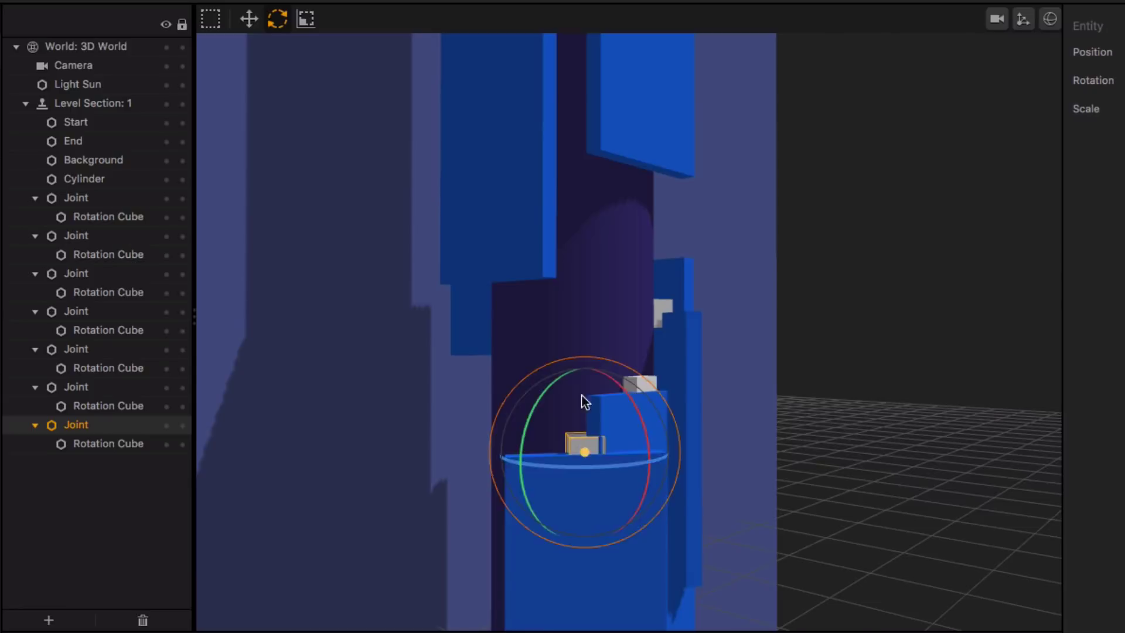
{"action": "middle_click_drag", "start_coordinate": [582, 399], "coordinate": [621, 492]}
{"action": "left_click", "coordinate": [249, 19]}
{"action": "left_click_drag", "start_coordinate": [647, 539], "coordinate": [632, 529]}
{"action": "middle_click_drag", "start_coordinate": [633, 530], "coordinate": [664, 171]}
{"action": "middle_click_drag", "start_coordinate": [678, 420], "coordinate": [544, 444]}
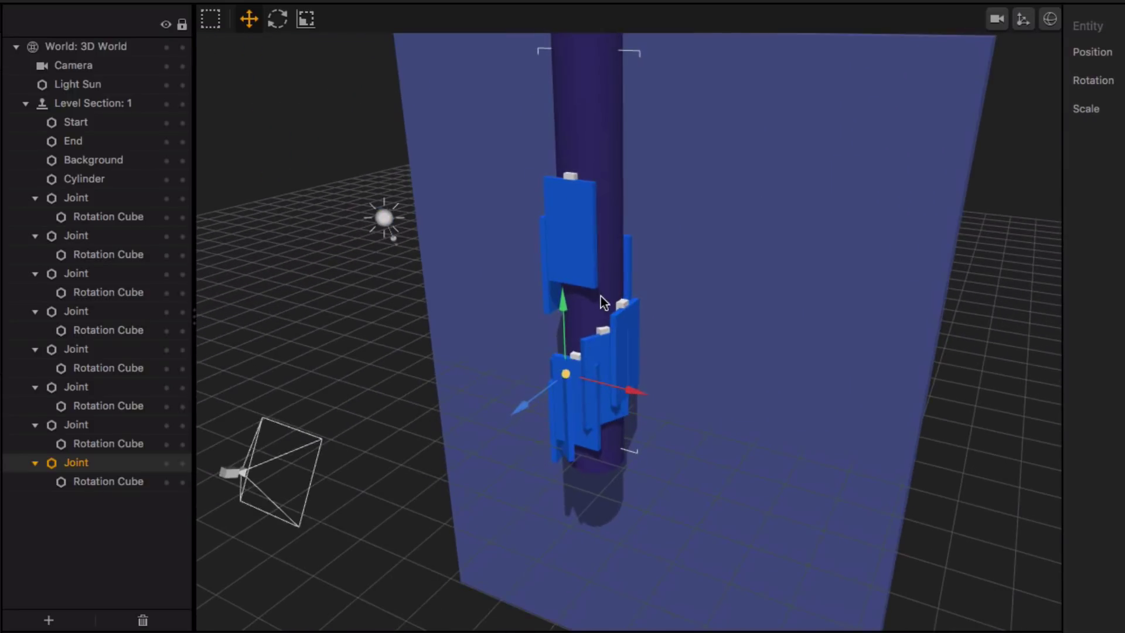
{"action": "middle_click_drag", "start_coordinate": [600, 296], "coordinate": [762, 314]}
{"action": "middle_click_drag", "start_coordinate": [586, 295], "coordinate": [656, 359]}
{"action": "mouse_move", "coordinate": [606, 431]}
{"action": "middle_mouse_down"}
{"action": "mouse_move", "coordinate": [648, 429]}
{"action": "mouse_move", "coordinate": [605, 444]}
{"action": "mouse_move", "coordinate": [610, 432]}
{"action": "middle_mouse_up"}
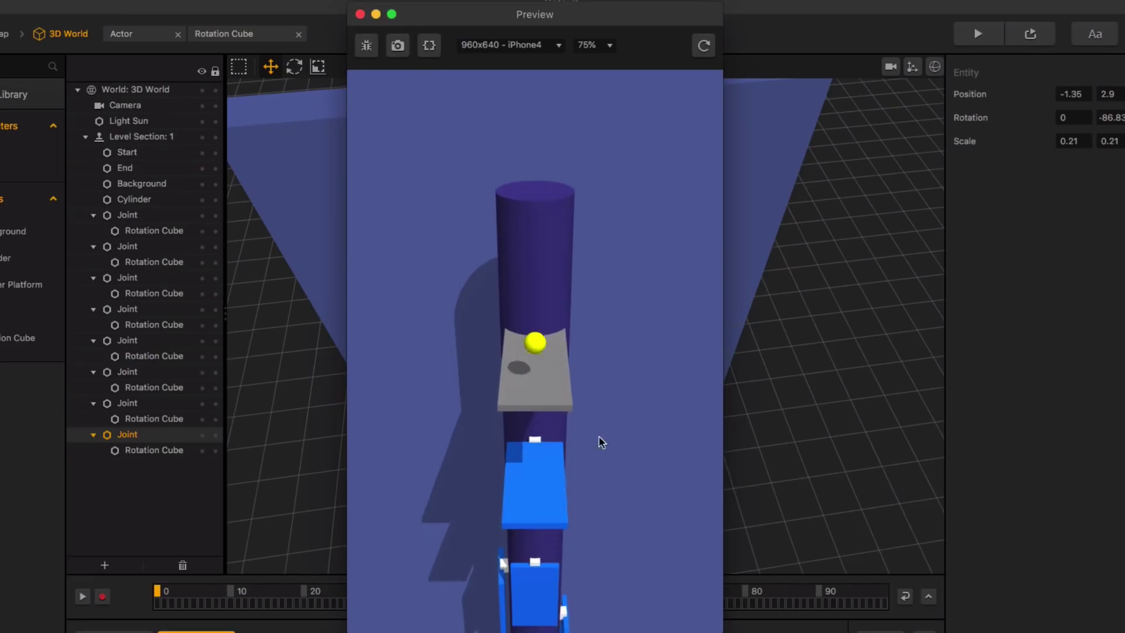
Play-test the platforms by rotating the cylinder in the game preview, and put the preview away
{"action": "left_click_drag", "start_coordinate": [558, 456], "coordinate": [619, 453]}
{"action": "left_click_drag", "start_coordinate": [516, 437], "coordinate": [550, 570]}
{"action": "left_click_drag", "start_coordinate": [533, 630], "coordinate": [540, 451]}
{"action": "left_click", "coordinate": [376, 15]}
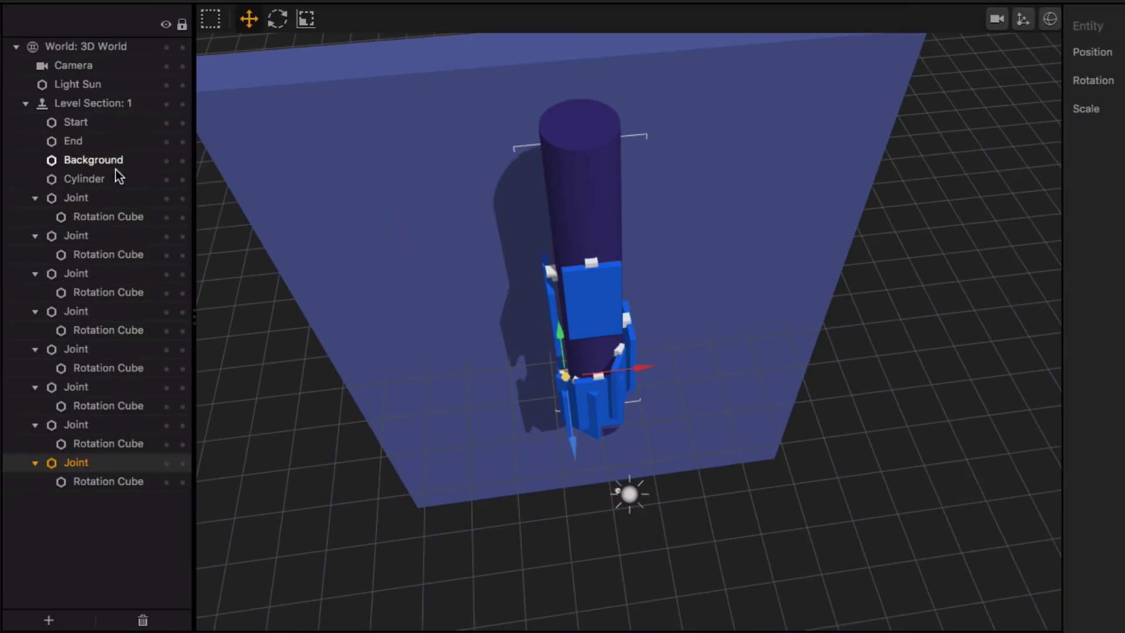
Collapse all eight Joint entries in the section 1 scene tree
{"action": "left_click", "coordinate": [36, 197]}
{"action": "left_click", "coordinate": [35, 217]}
{"action": "left_click", "coordinate": [36, 236]}
{"action": "left_click", "coordinate": [35, 255]}
{"action": "left_click", "coordinate": [35, 273]}
{"action": "left_click", "coordinate": [35, 292]}
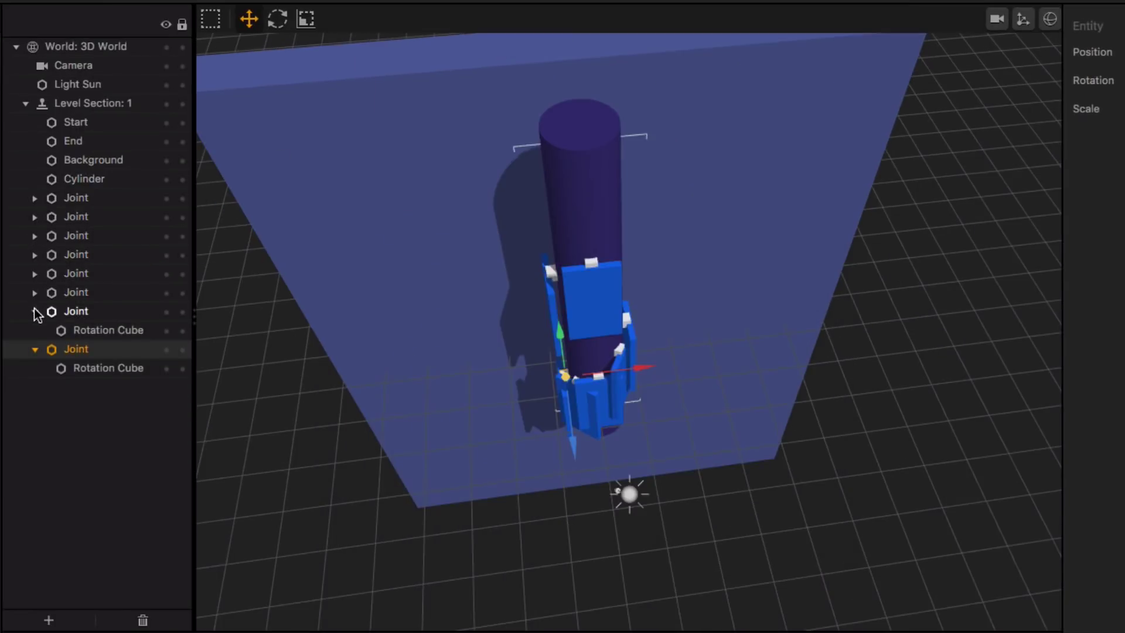
{"action": "left_click", "coordinate": [35, 311]}
{"action": "left_click", "coordinate": [35, 330]}
Make all eight Joints children of the Cylinder in section 1 and run the game preview
{"action": "left_click", "coordinate": [79, 199]}
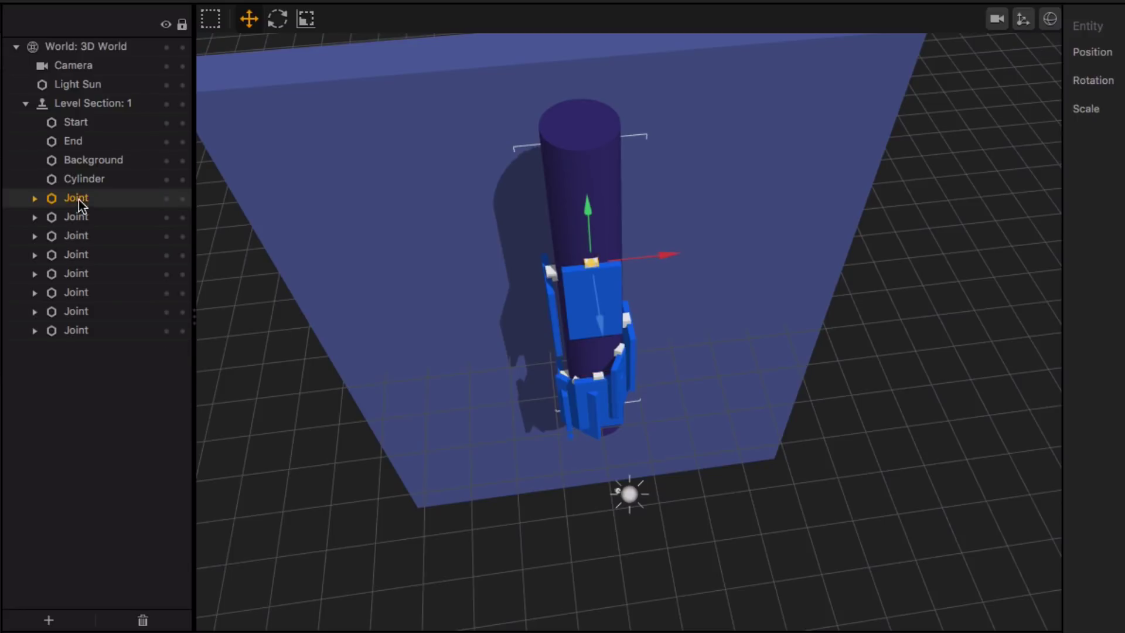
{"action": "left_click", "coordinate": [89, 329]}
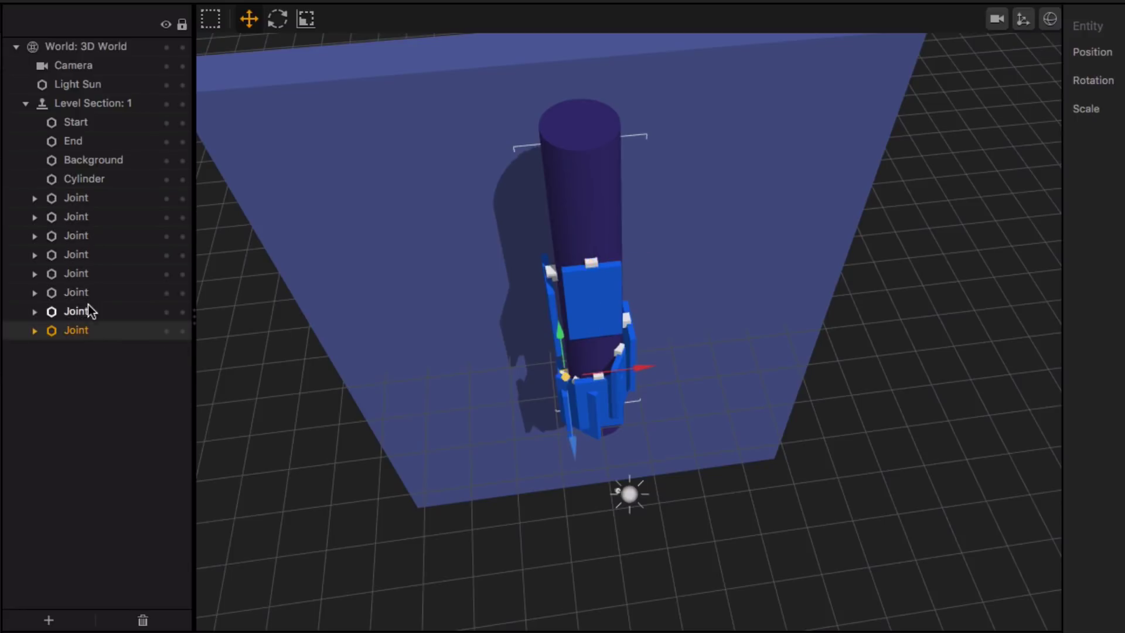
{"action": "left_click", "coordinate": [89, 306], "text": "super"}
{"action": "left_click", "coordinate": [93, 290], "text": "super"}
{"action": "left_click", "coordinate": [93, 271], "text": "super"}
{"action": "left_click", "coordinate": [93, 253], "text": "super"}
{"action": "left_click", "coordinate": [94, 237], "text": "shift"}
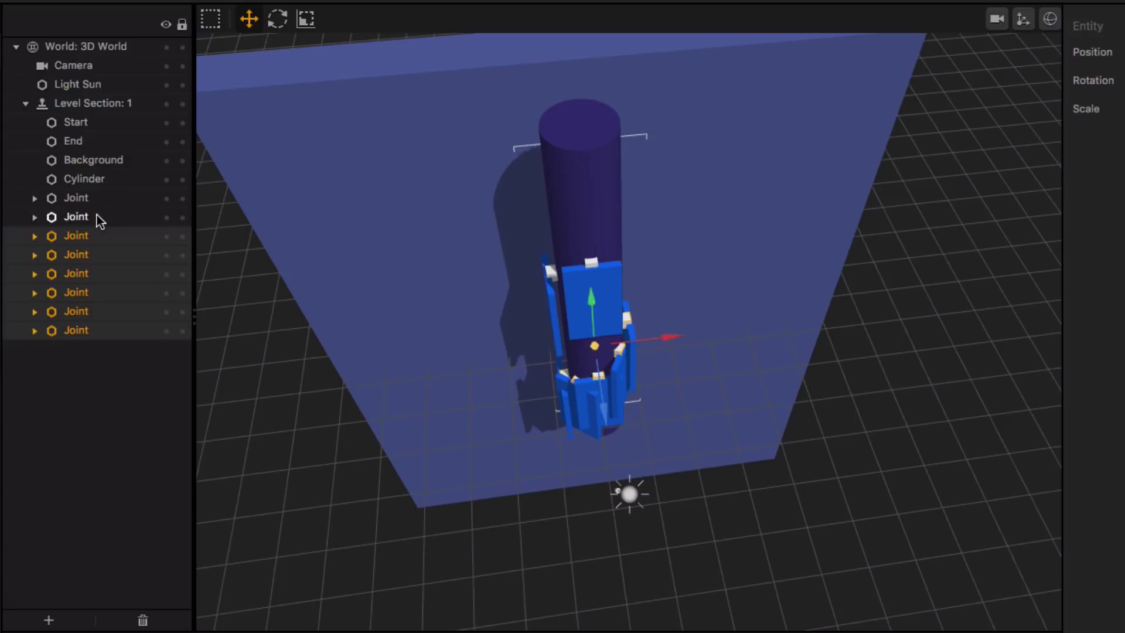
{"action": "left_click", "coordinate": [97, 216], "text": "shift"}
{"action": "left_click", "coordinate": [99, 197], "text": "shift"}
{"action": "left_click_drag", "start_coordinate": [96, 199], "coordinate": [124, 178]}
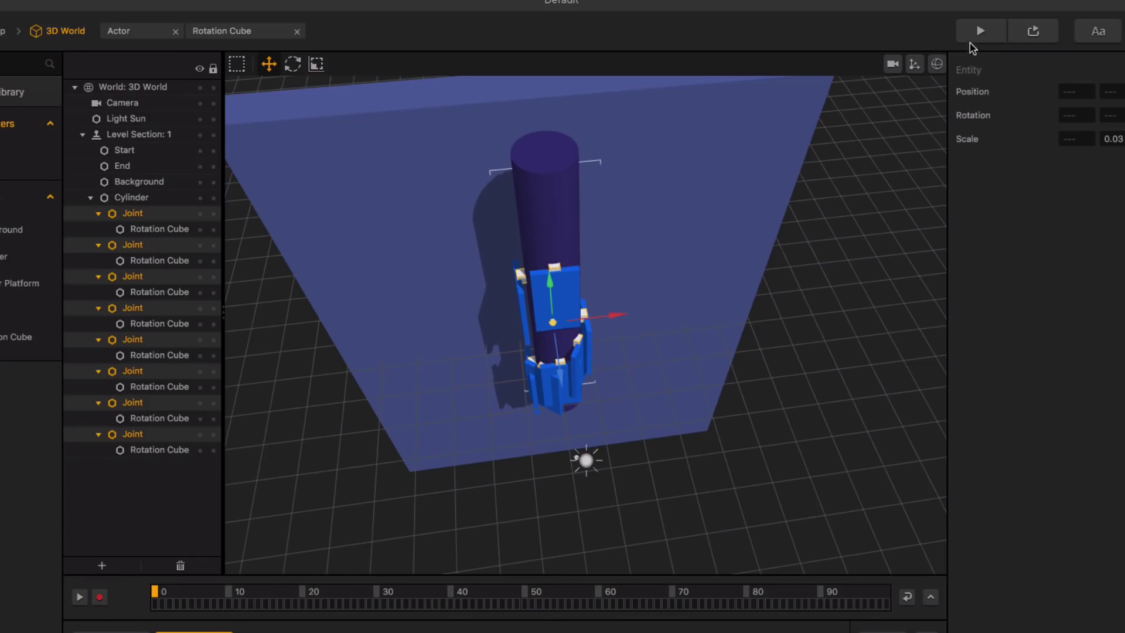
{"action": "left_click", "coordinate": [975, 38]}
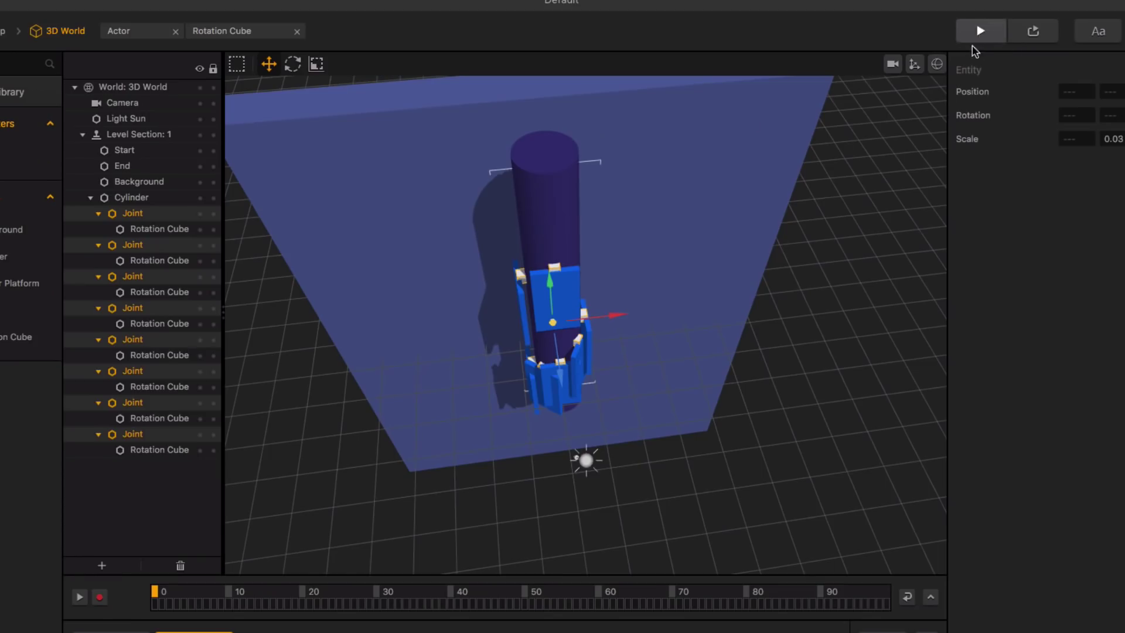
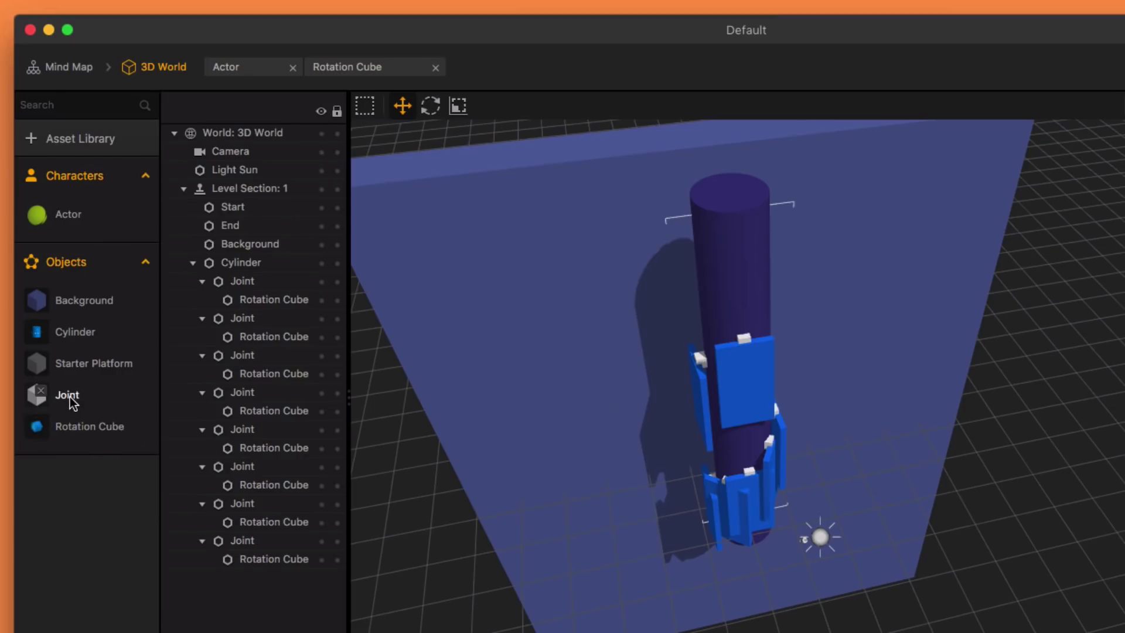
Delete the 3D Model node from the Joint object's node map
{"action": "double_click", "coordinate": [70, 398]}
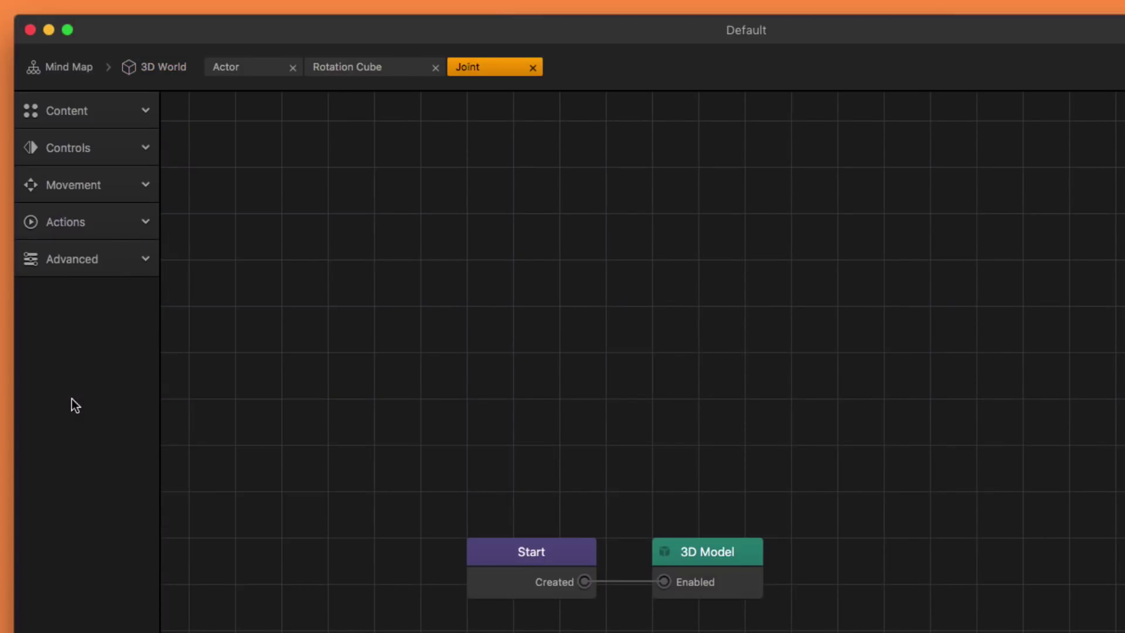
{"action": "left_click", "coordinate": [703, 555]}
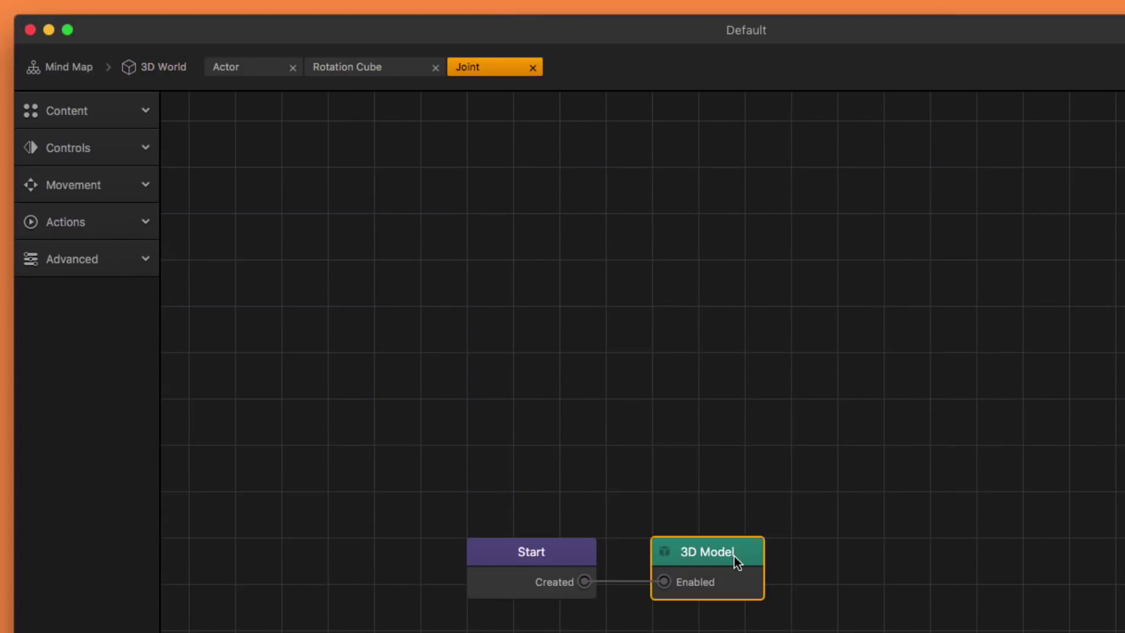
{"action": "key", "text": "BackSpace"}
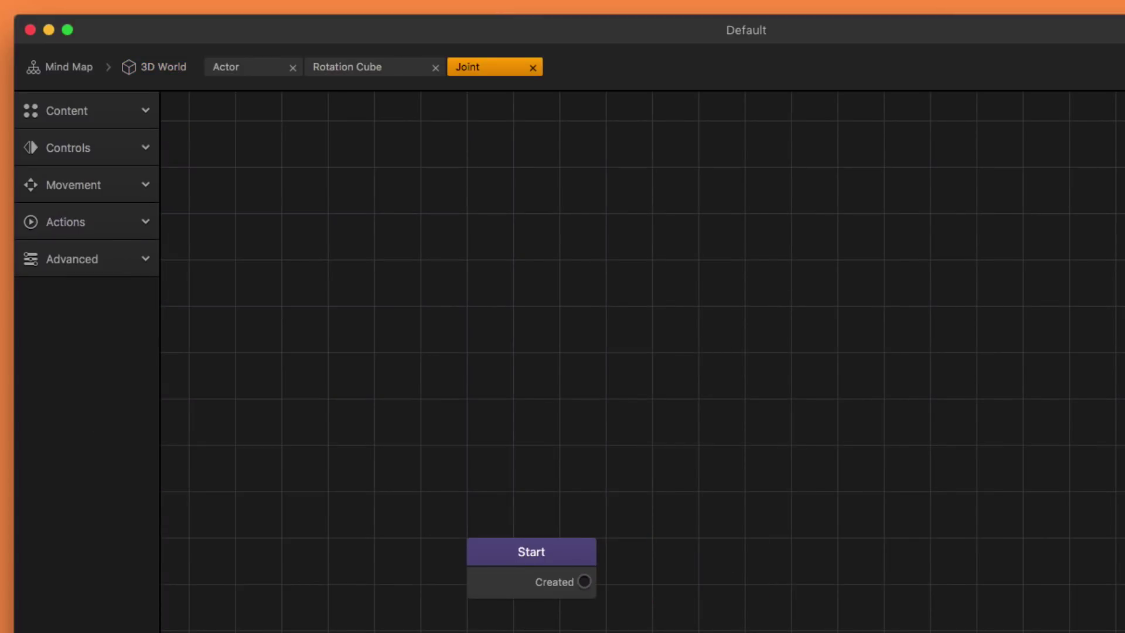
Return to the 3D World and examine the jointed platforms around the section 1 cylinder from several angles
{"action": "left_click", "coordinate": [151, 71]}
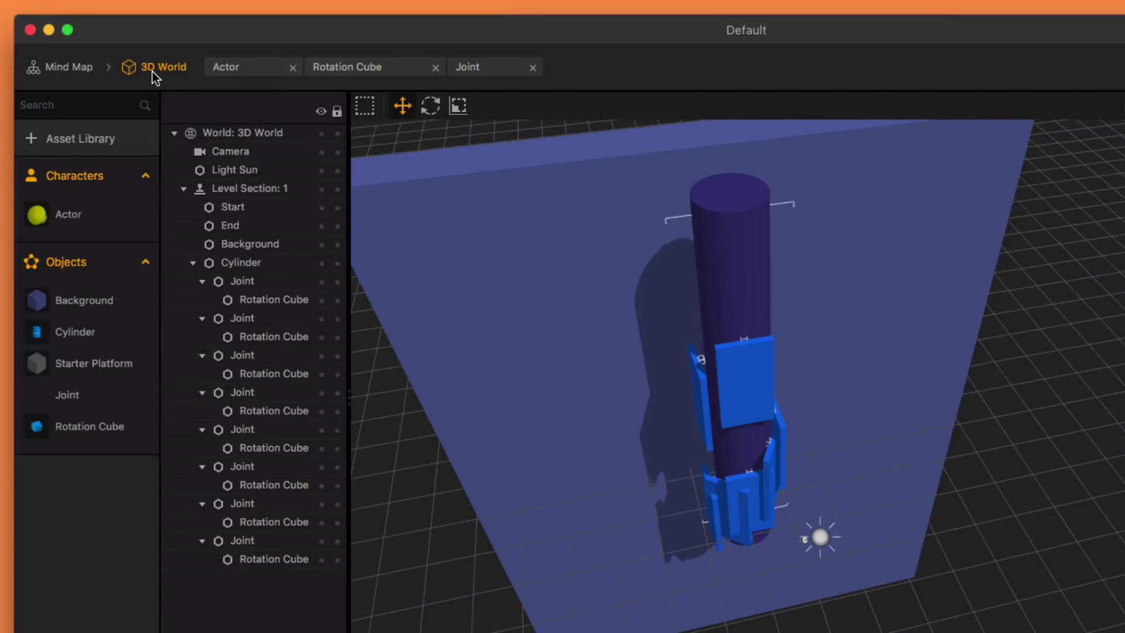
{"action": "scroll", "coordinate": [582, 280], "scroll_direction": "up", "scroll_amount": 5}
{"action": "right_click_drag", "start_coordinate": [553, 307], "coordinate": [592, 335]}
{"action": "scroll", "coordinate": [558, 306], "scroll_direction": "up", "scroll_amount": 2}
{"action": "scroll", "coordinate": [556, 302], "scroll_direction": "up", "scroll_amount": 5}
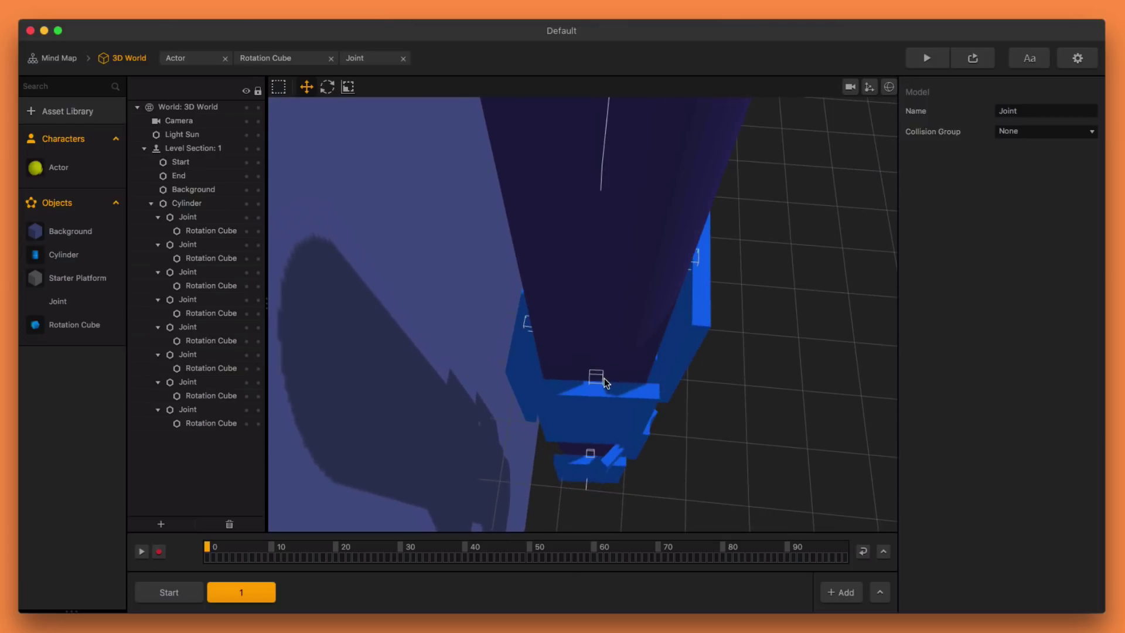
{"action": "right_click_drag", "start_coordinate": [617, 374], "coordinate": [581, 377]}
{"action": "scroll", "coordinate": [582, 377], "scroll_direction": "down", "scroll_amount": 4}
{"action": "scroll", "coordinate": [627, 417], "scroll_direction": "down", "scroll_amount": 5}
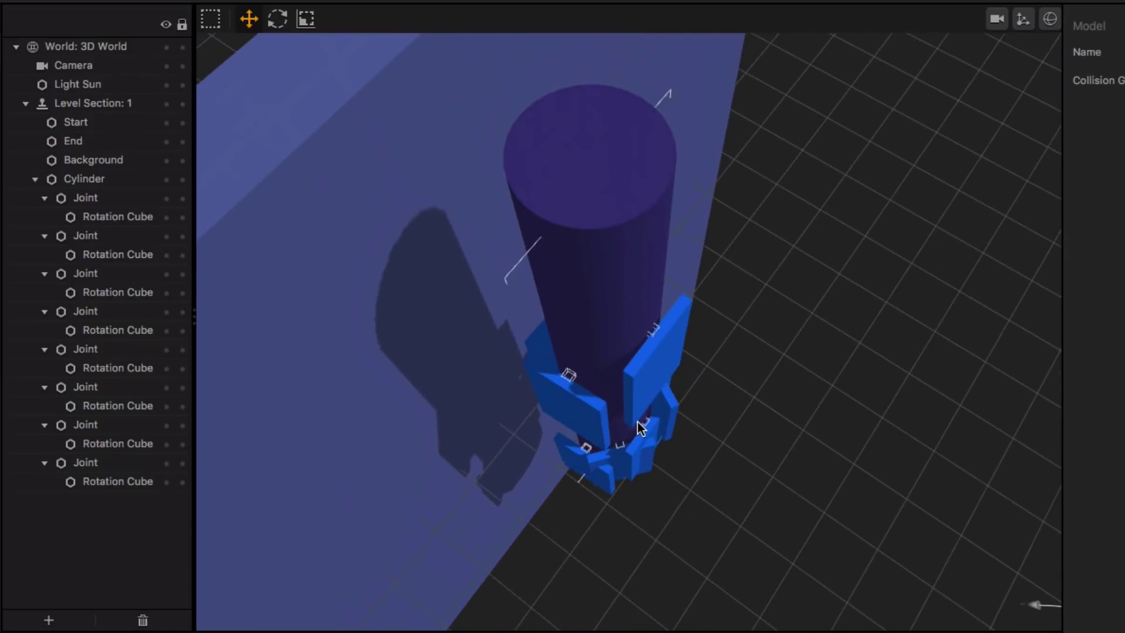
{"action": "right_click_drag", "start_coordinate": [637, 422], "coordinate": [662, 388]}
{"action": "scroll", "coordinate": [623, 417], "scroll_direction": "down", "scroll_amount": 3}
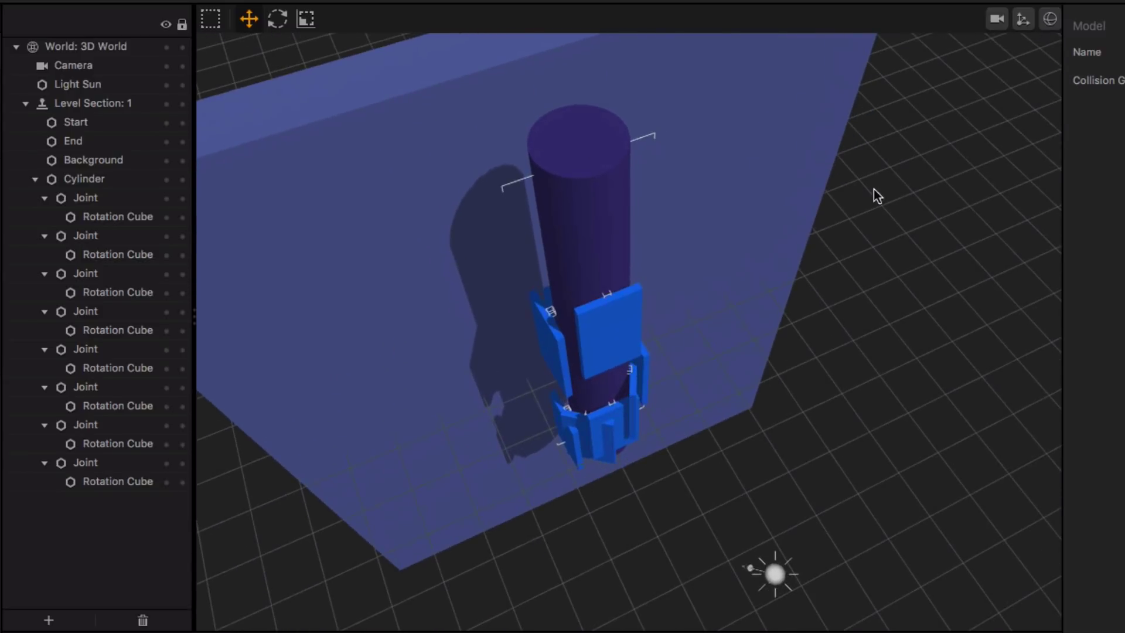
Run and restart the game preview, and rotate the cylinder to play-test the jointed platforms
{"action": "left_click", "coordinate": [967, 27]}
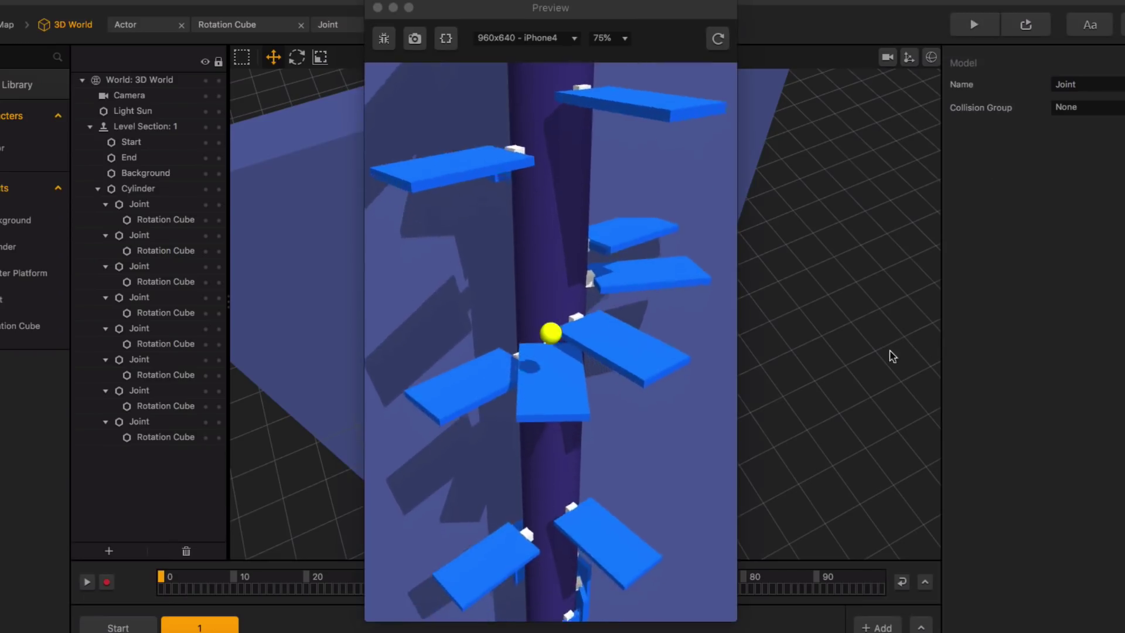
{"action": "left_click", "coordinate": [718, 39]}
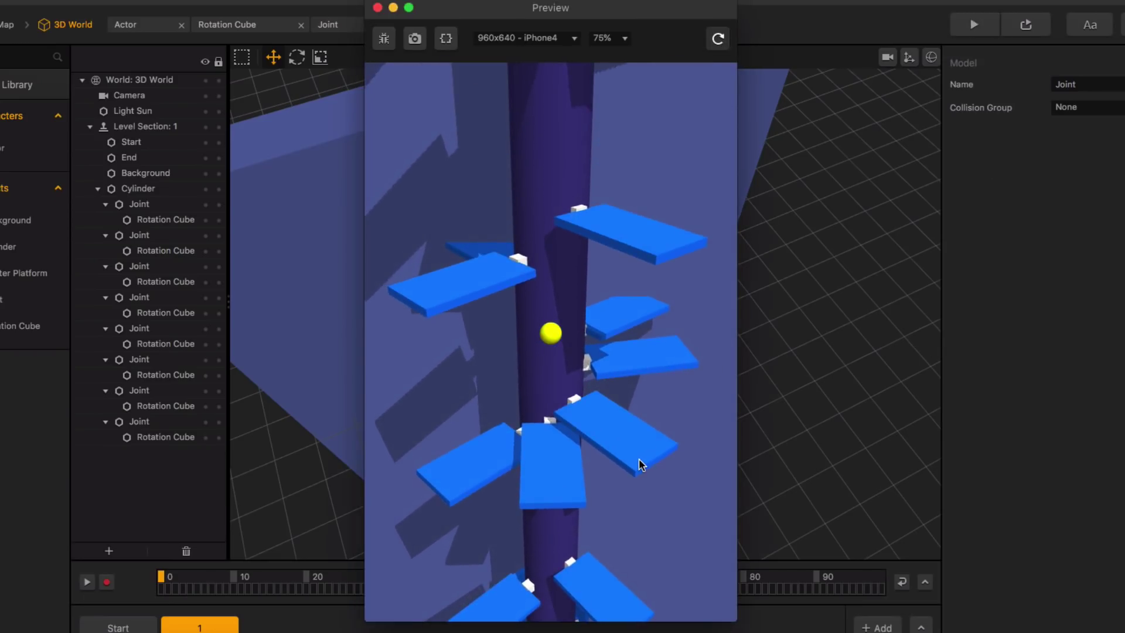
{"action": "mouse_move", "coordinate": [581, 434]}
{"action": "left_mouse_down"}
{"action": "mouse_move", "coordinate": [564, 453]}
{"action": "mouse_move", "coordinate": [595, 418]}
{"action": "mouse_move", "coordinate": [713, 412]}
{"action": "mouse_move", "coordinate": [578, 416]}
{"action": "left_mouse_up"}
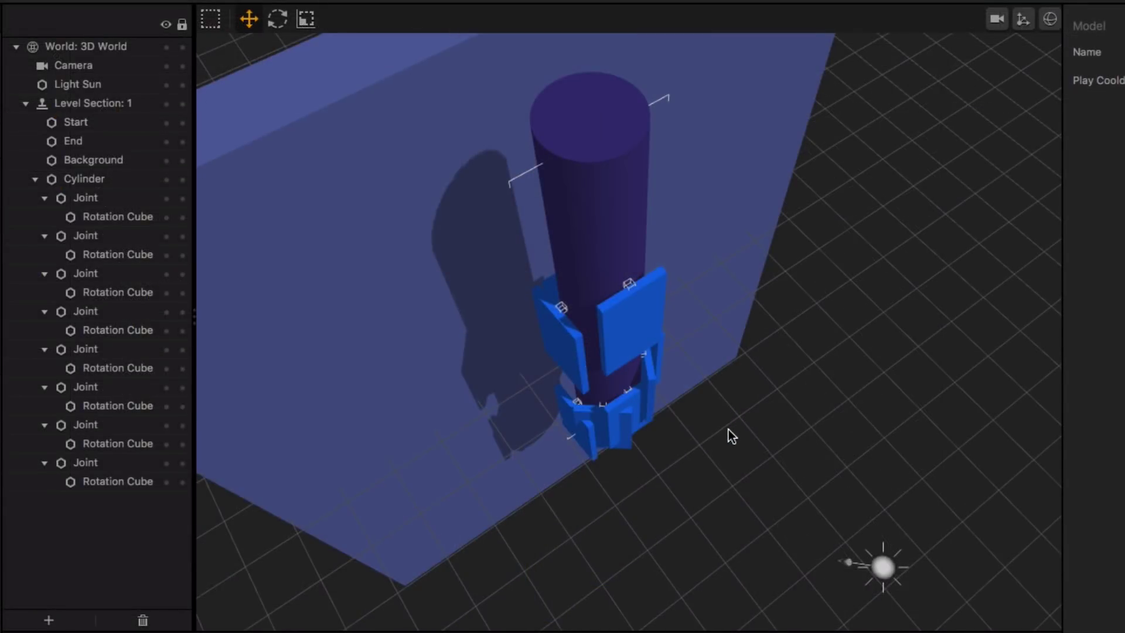
Move the first Joint in section 1 along its depth axis into the cylinder
{"action": "middle_click_drag", "start_coordinate": [761, 428], "coordinate": [765, 472]}
{"action": "scroll", "coordinate": [703, 399], "scroll_direction": "up", "scroll_amount": 3}
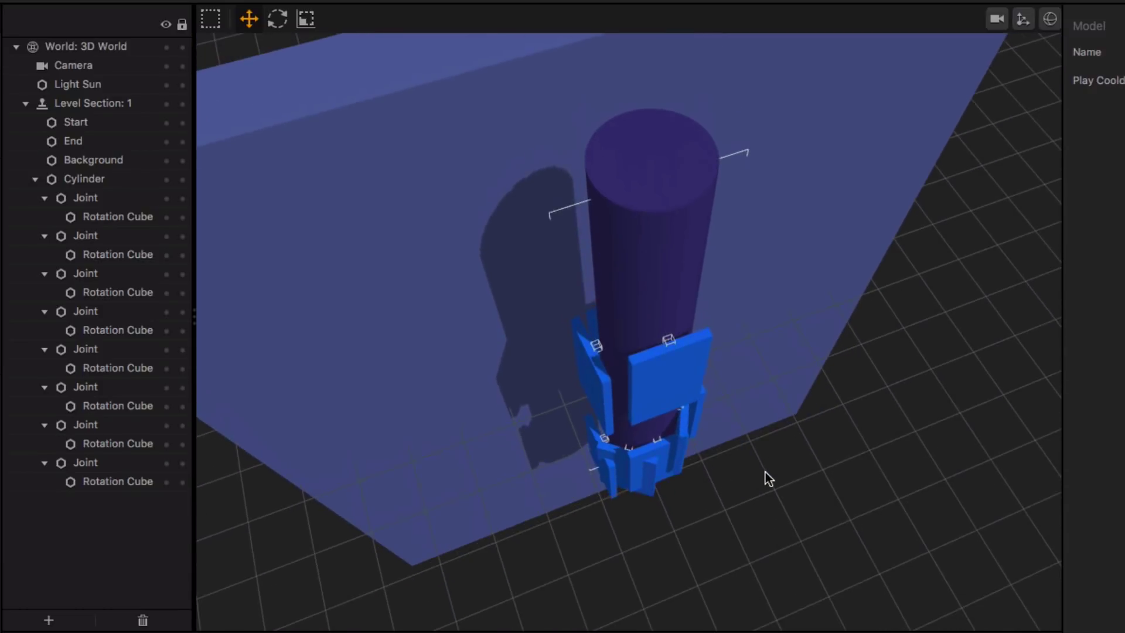
{"action": "scroll", "coordinate": [763, 471], "scroll_direction": "down", "scroll_amount": 3}
{"action": "scroll", "coordinate": [764, 471], "scroll_direction": "up", "scroll_amount": 3}
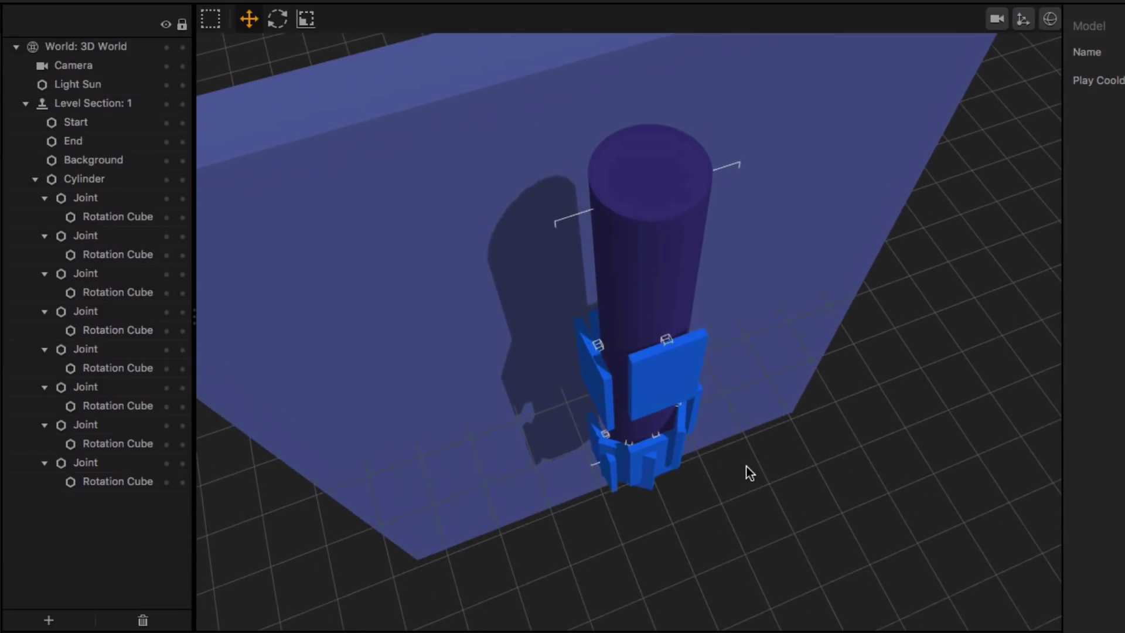
{"action": "left_click", "coordinate": [131, 197]}
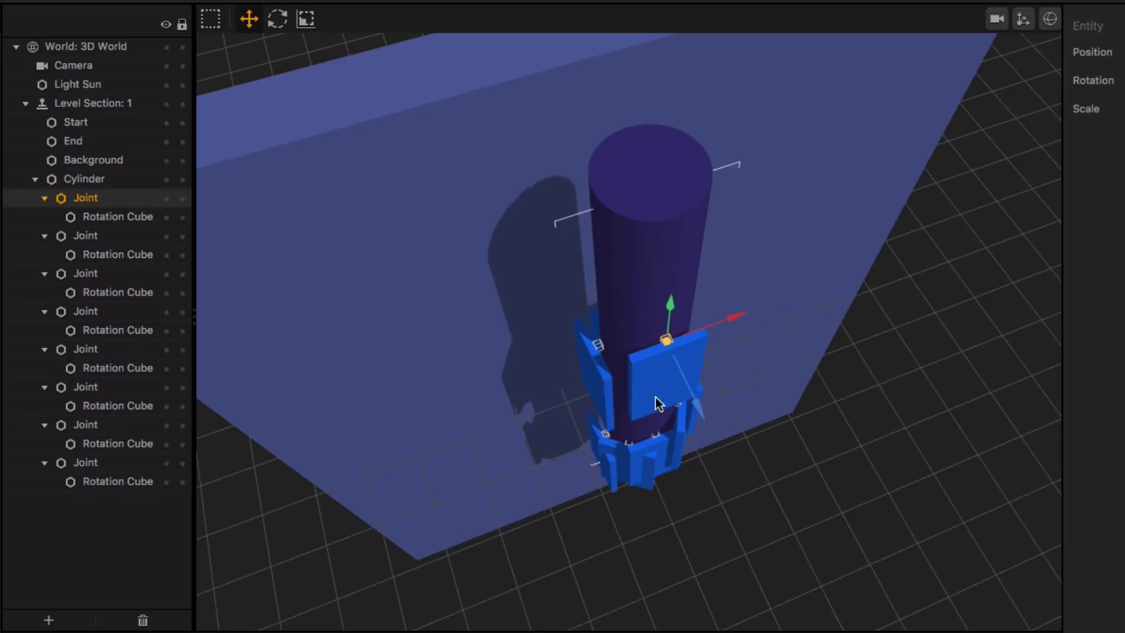
{"action": "left_click_drag", "start_coordinate": [697, 402], "coordinate": [666, 366]}
{"action": "middle_click_drag", "start_coordinate": [729, 370], "coordinate": [696, 351]}
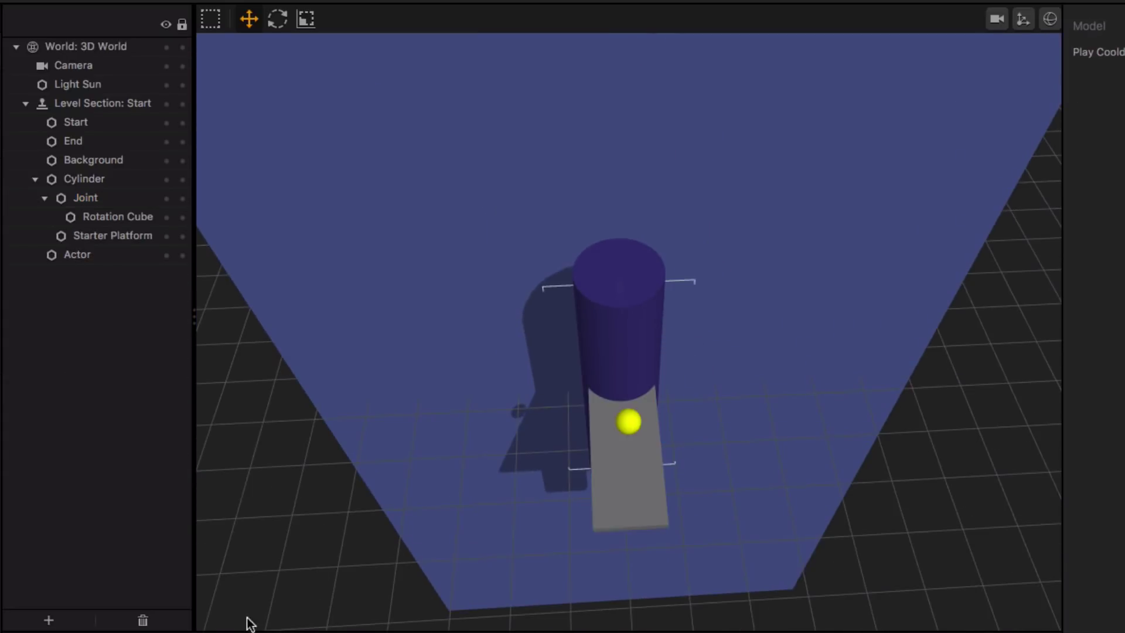
Delete the Starter Platform in the Start section, and move the Joint there into the cylinder and higher up
{"action": "left_click", "coordinate": [638, 493]}
{"action": "key", "text": "Delete"}
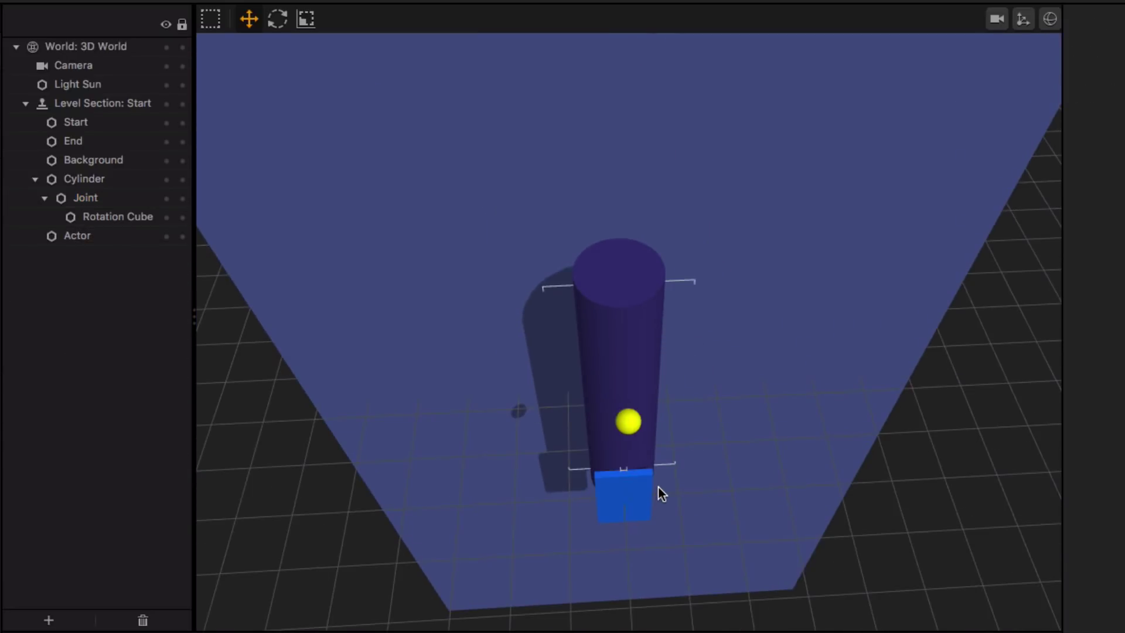
{"action": "middle_click_drag", "start_coordinate": [658, 487], "coordinate": [309, 256]}
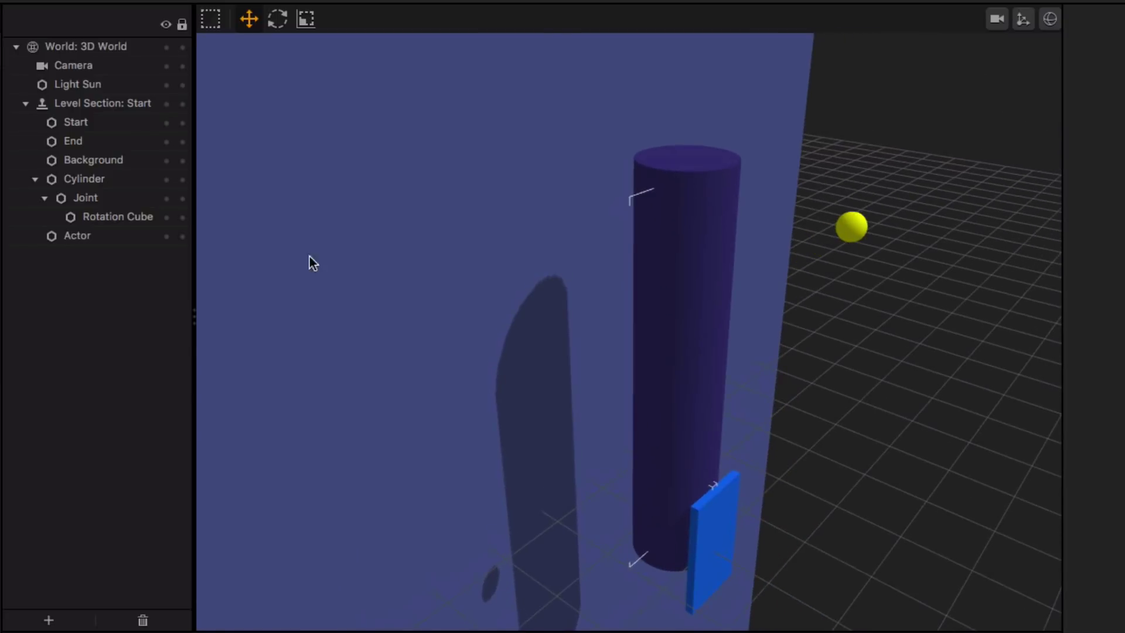
{"action": "left_click", "coordinate": [103, 197]}
{"action": "left_click_drag", "start_coordinate": [756, 507], "coordinate": [727, 500]}
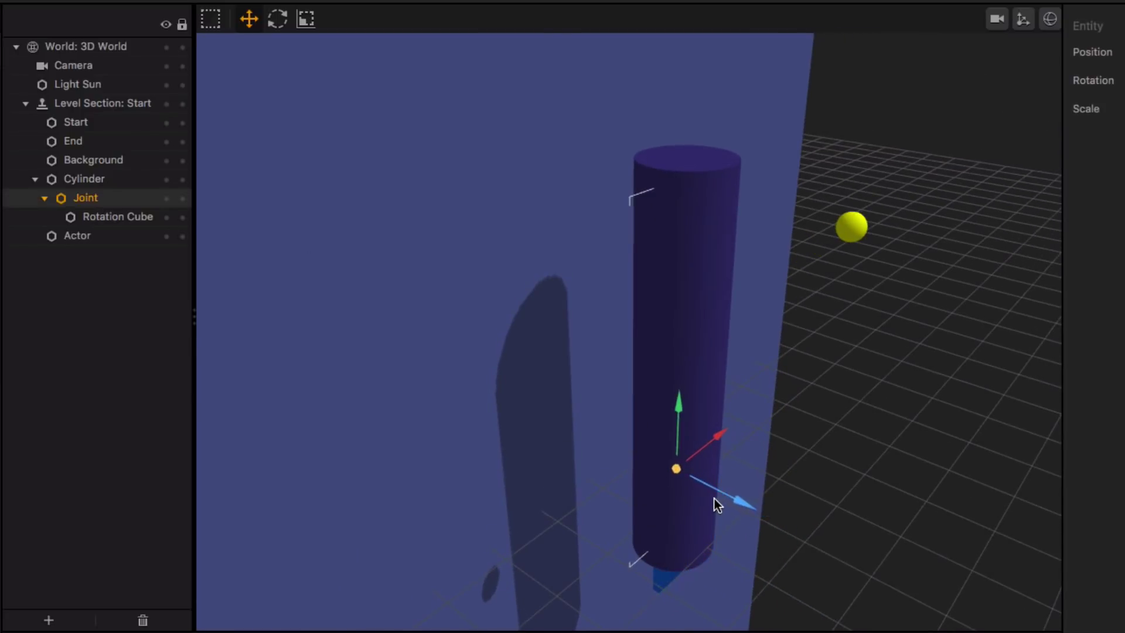
{"action": "left_click_drag", "start_coordinate": [677, 401], "coordinate": [684, 347]}
{"action": "middle_click_drag", "start_coordinate": [882, 461], "coordinate": [861, 481]}
Run the game preview and rotate the cylinder to play-test the ball on the repositioned platforms
{"action": "left_click", "coordinate": [879, 67]}
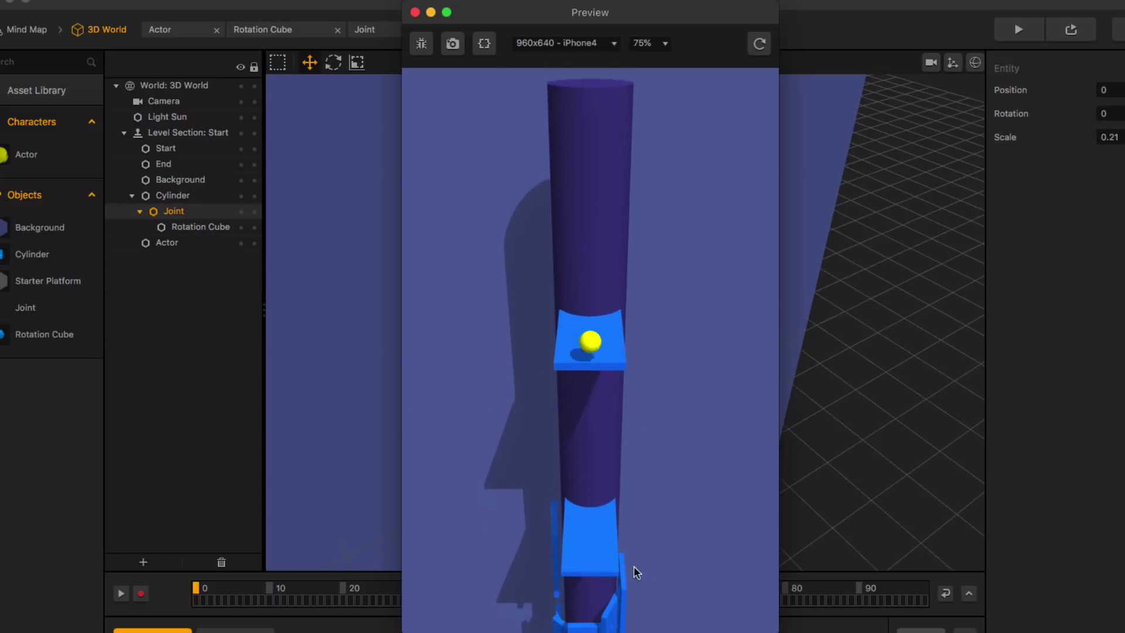
{"action": "left_click_drag", "start_coordinate": [604, 568], "coordinate": [655, 544]}
{"action": "left_click_drag", "start_coordinate": [614, 482], "coordinate": [660, 499]}
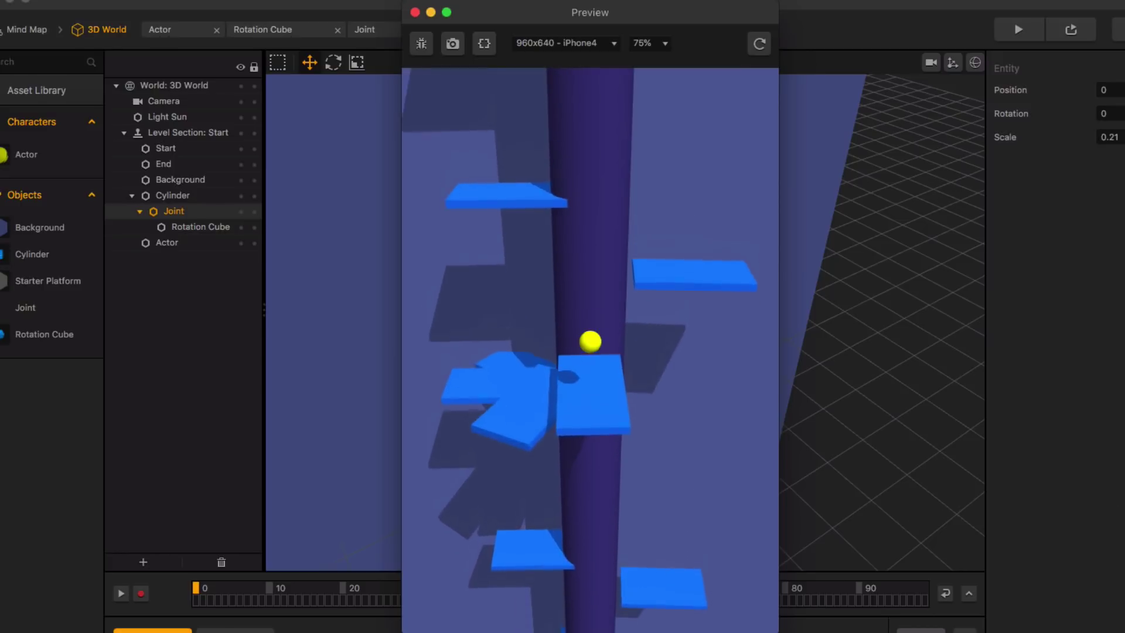